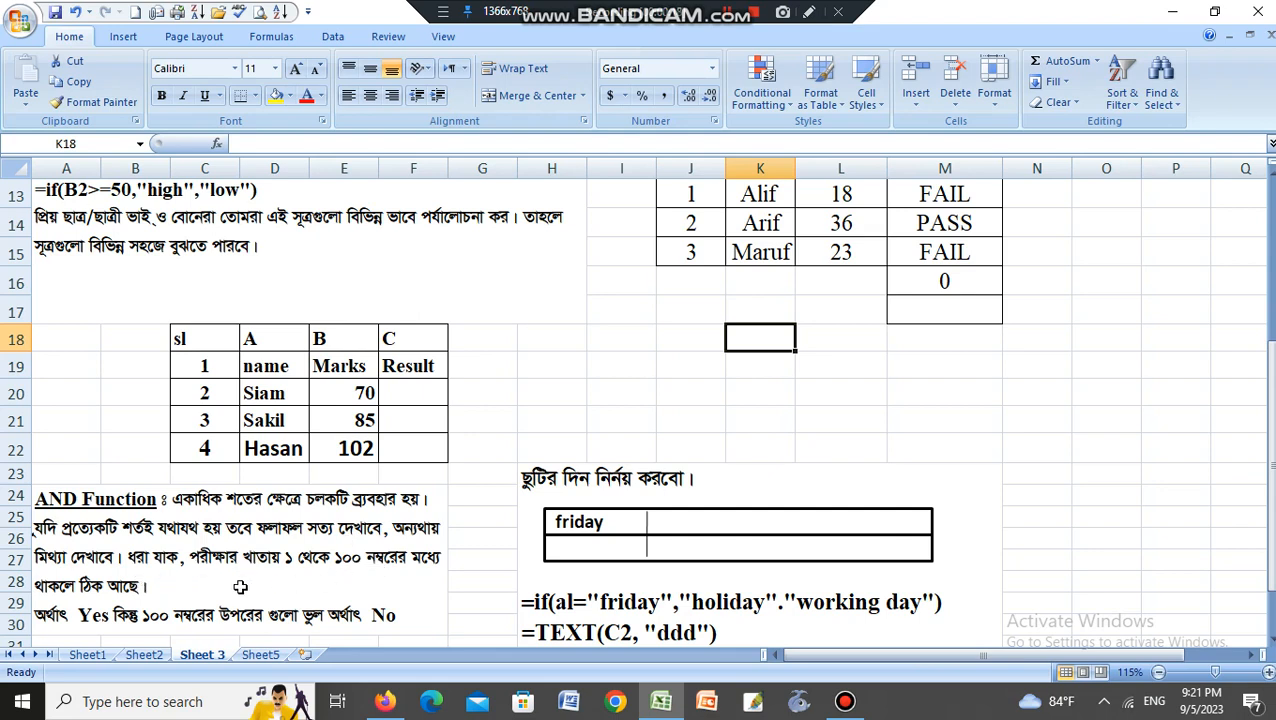
Step: Start a formula in Result cell F20 with the nested conditions =IF(AND(E20<1,E20<100
scroll(240, 587, "down", 1)
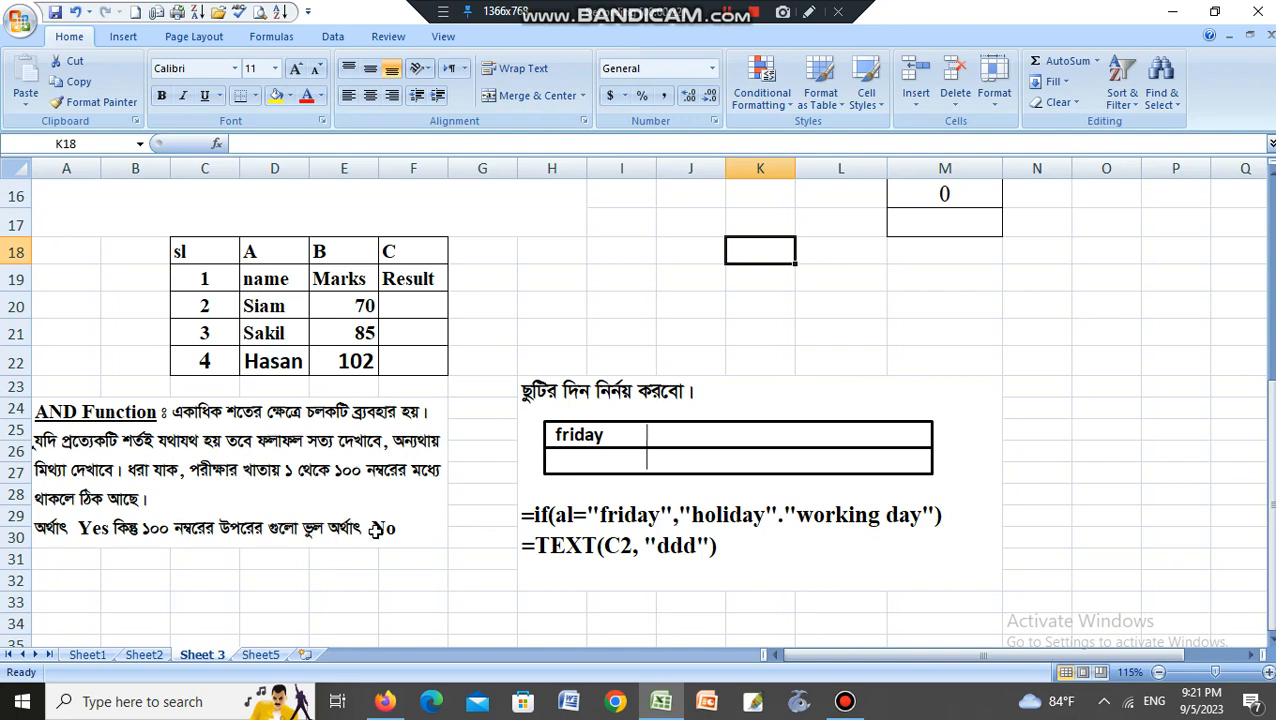
left_click(413, 306)
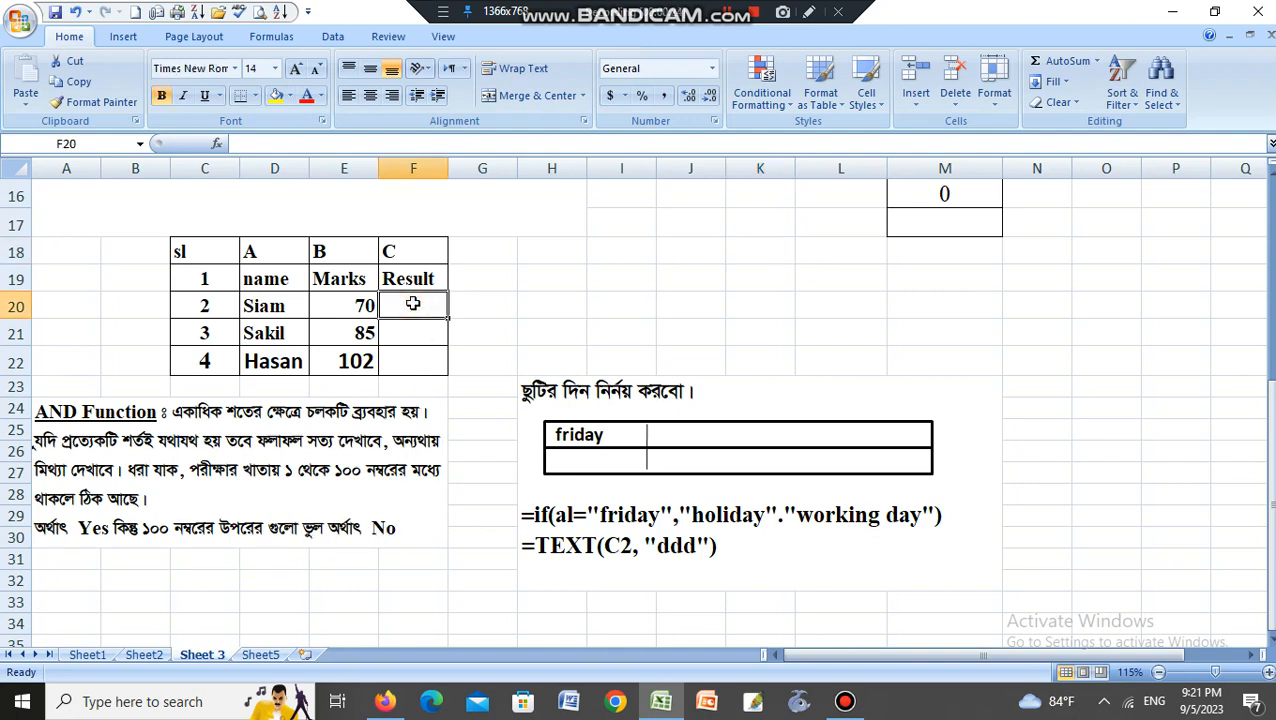
type("=IF")
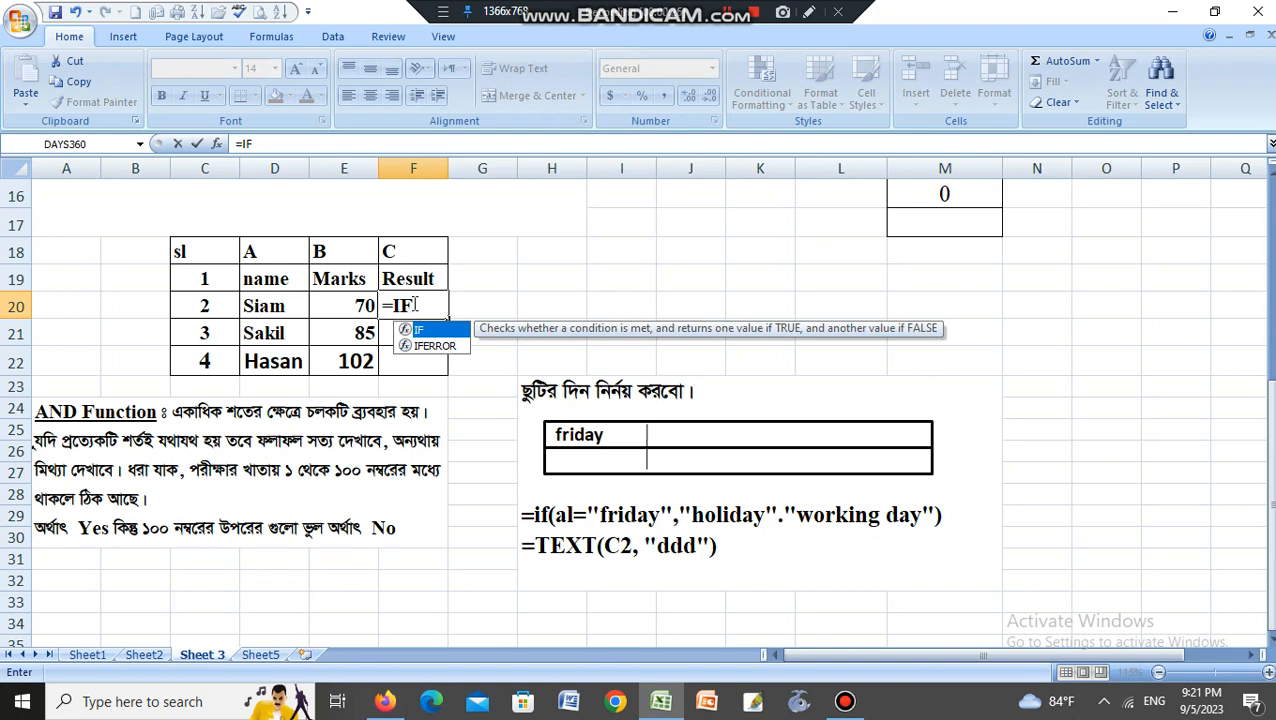
type("(AND(")
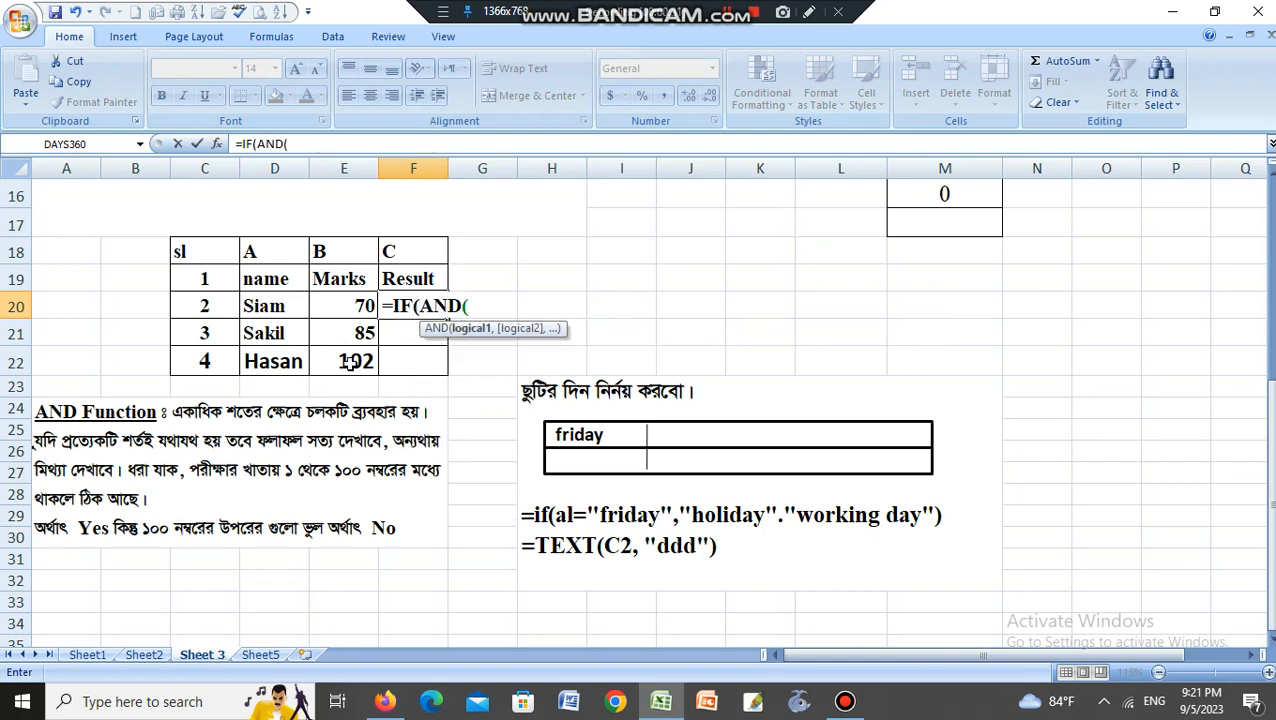
left_click(360, 303)
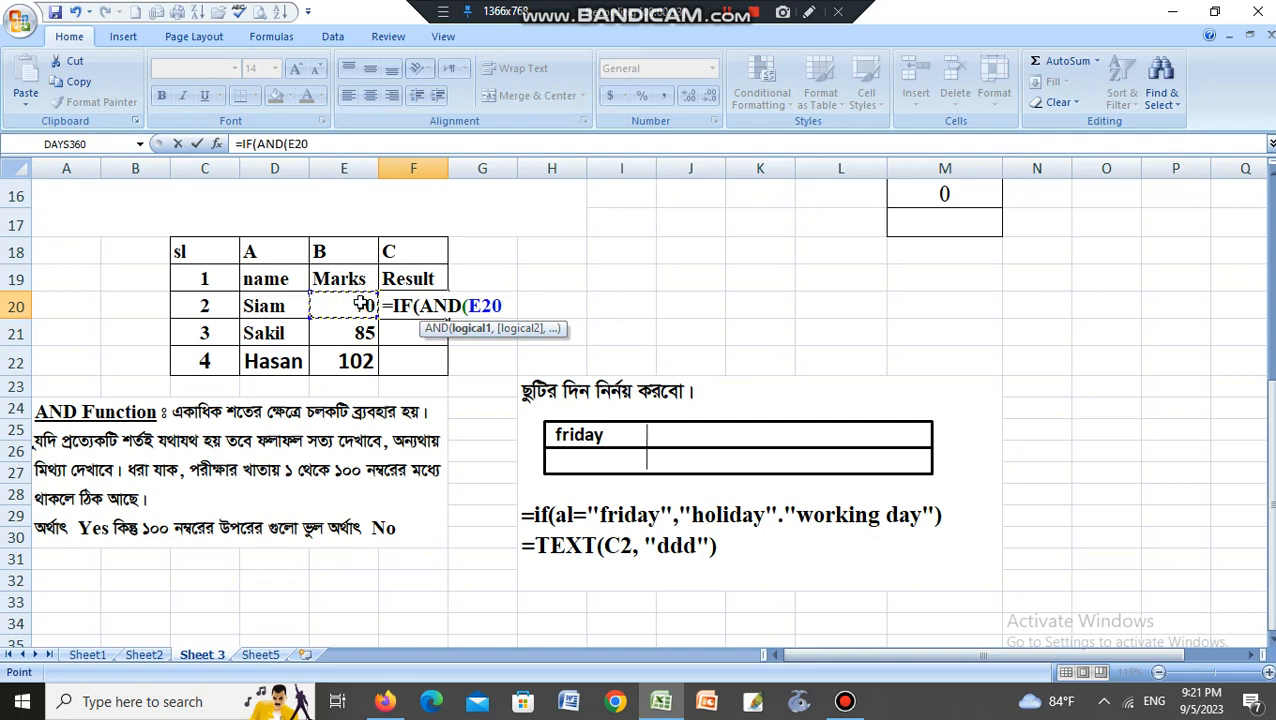
type("<1")
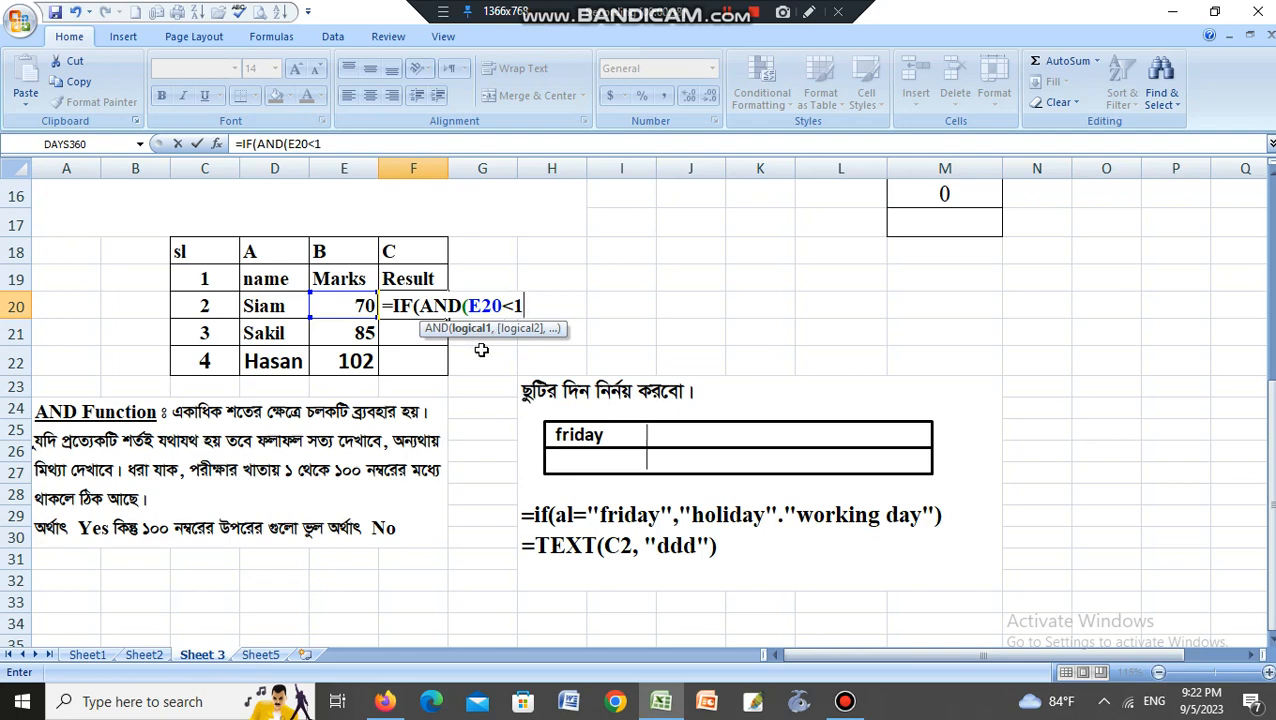
type(",")
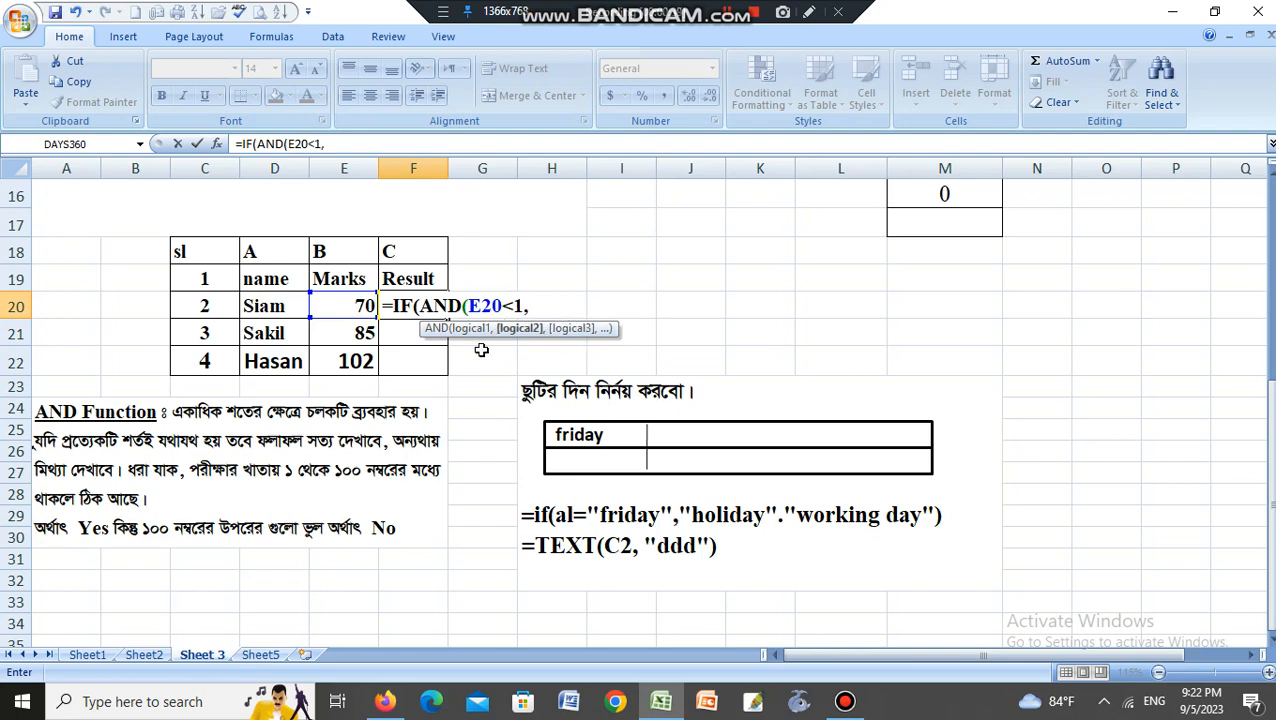
left_click(355, 304)
type("<1")
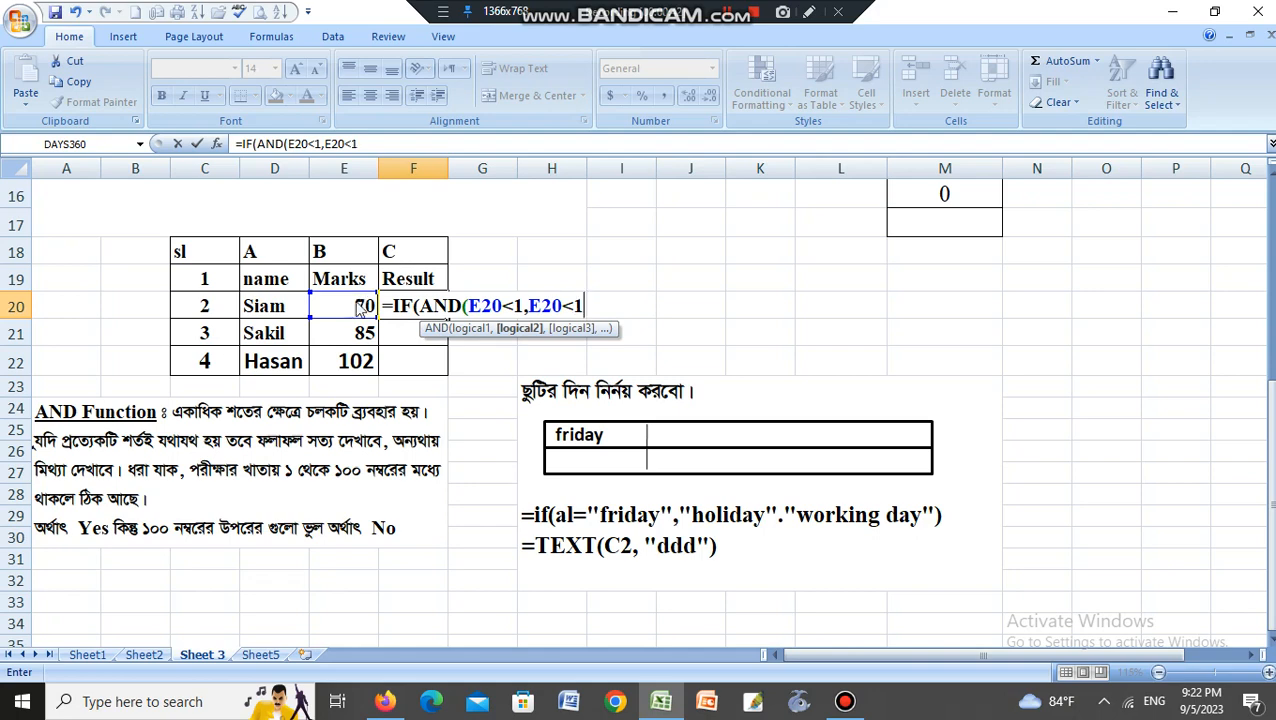
type("00")
Step: Replace the first AND condition in the F20 formula with 1<E20
left_click(523, 305)
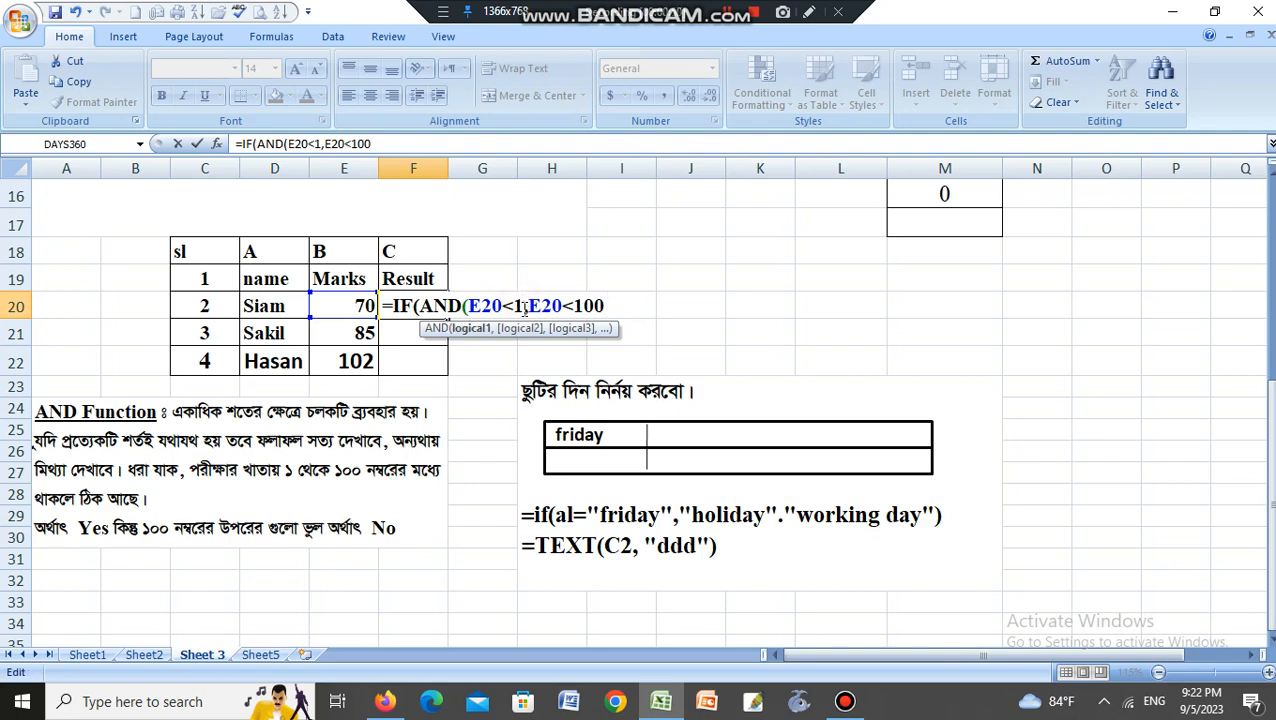
key("BackSpace")
key("BackSpace")
key("BackSpace")
key("BackSpace")
key("BackSpace")
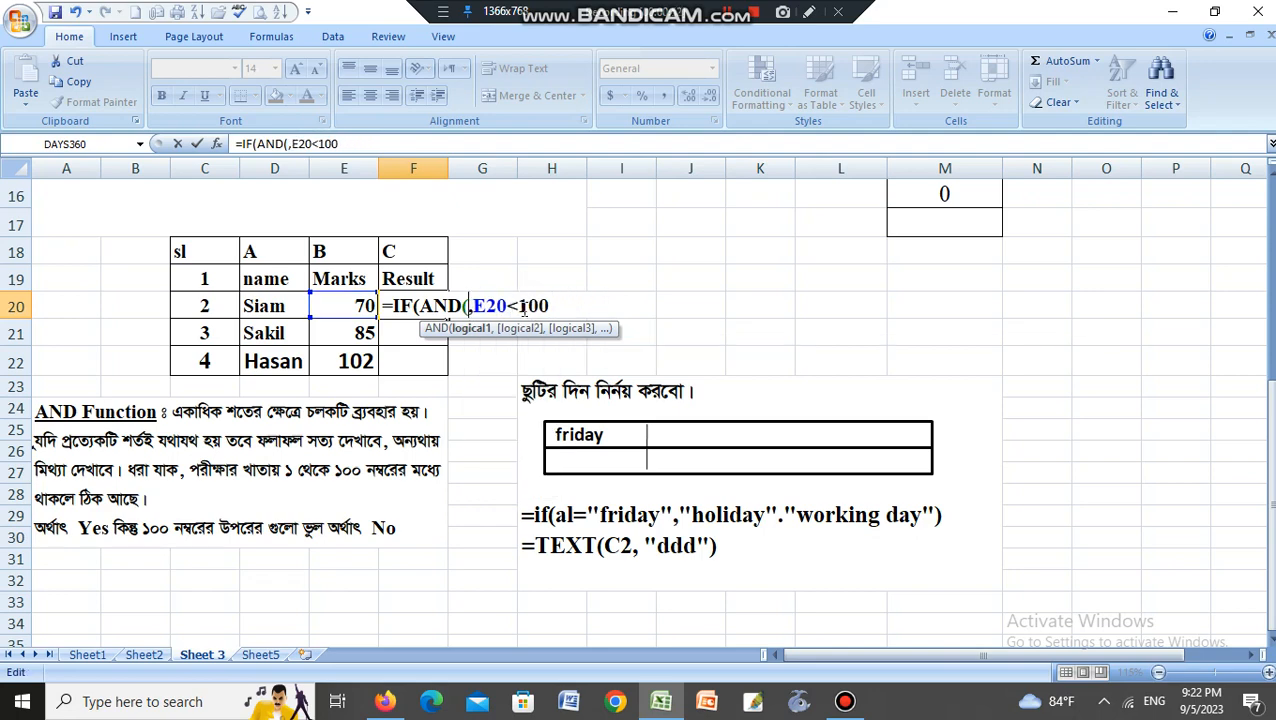
type("1")
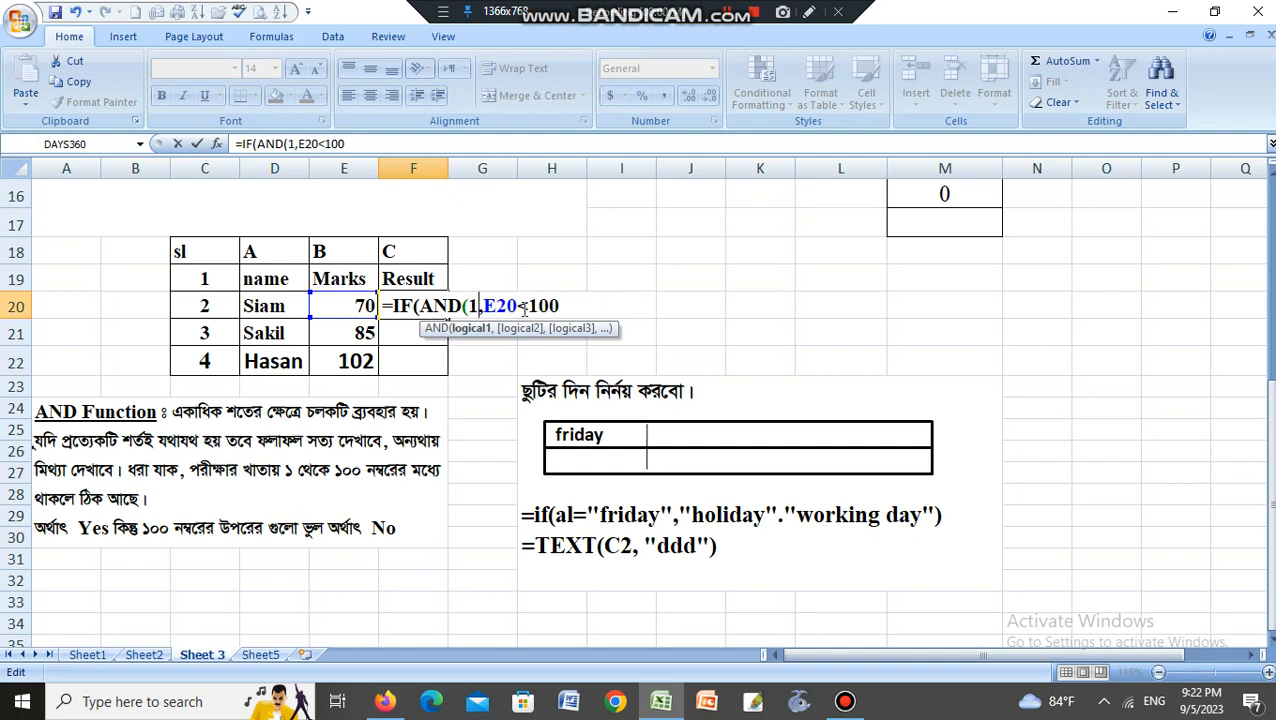
type("<")
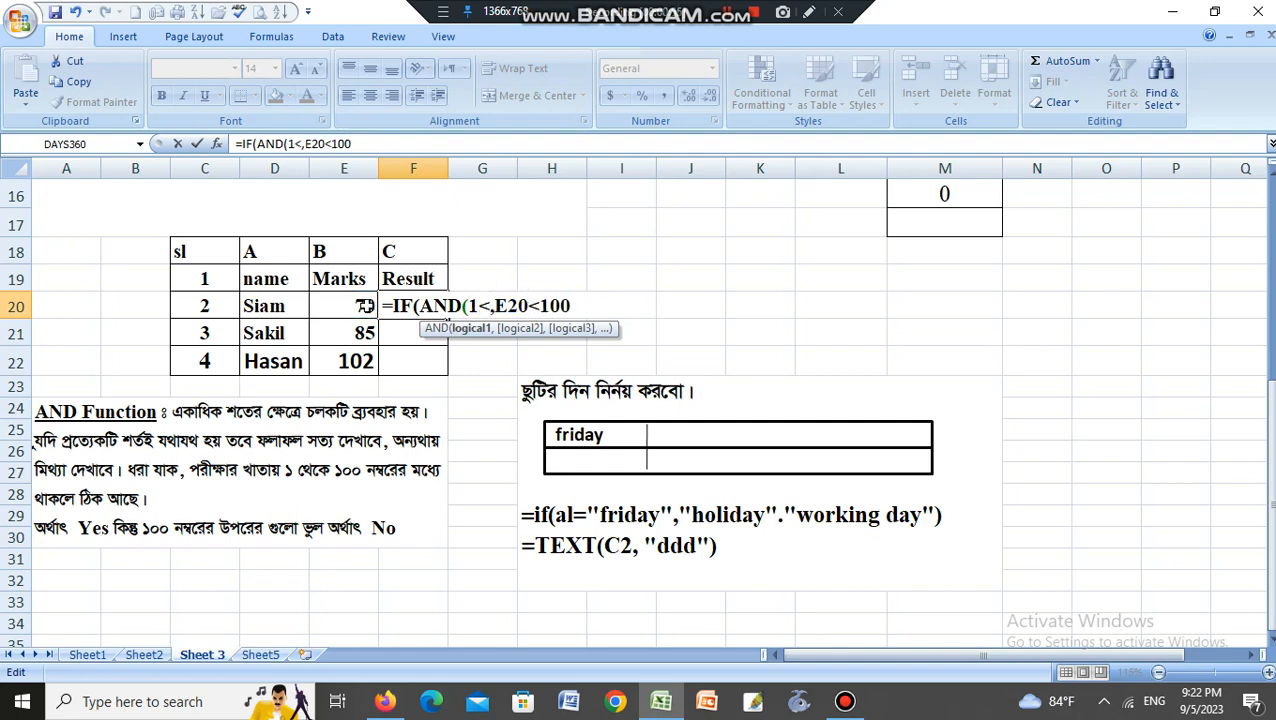
left_click(365, 306)
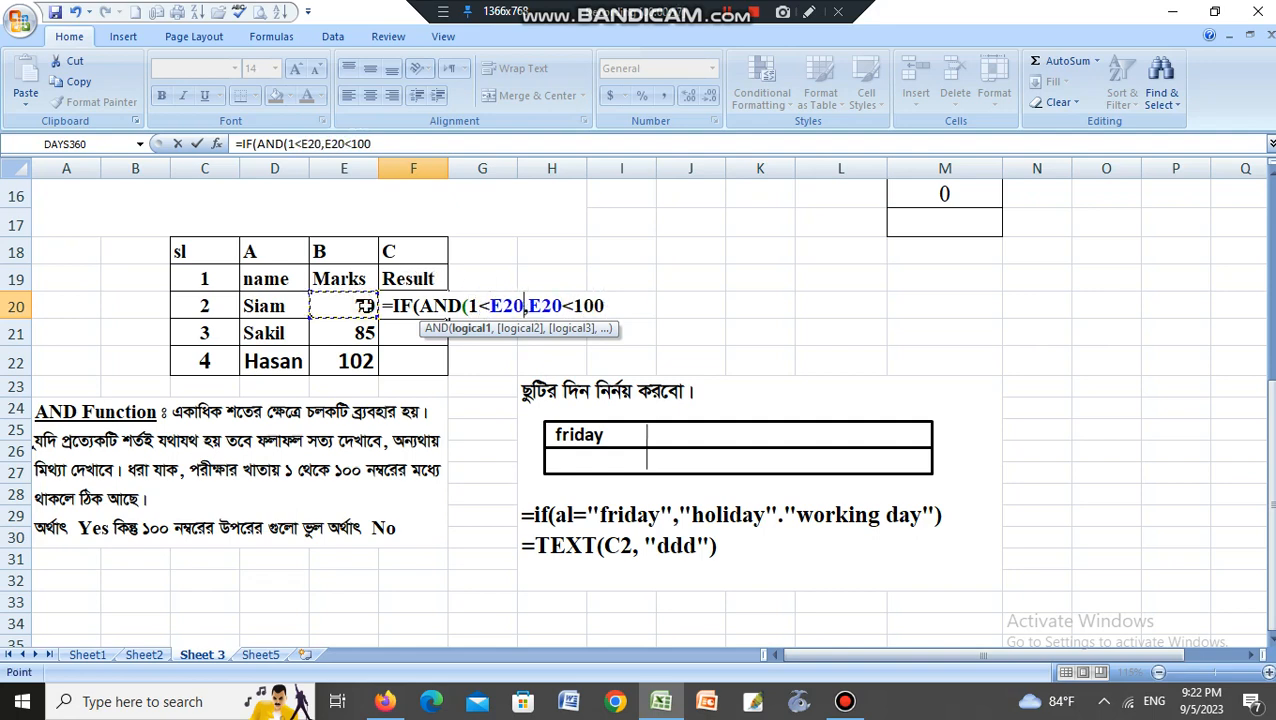
Step: Close the AND function, return "YES" when true and "NO" when false, and enter the F20 formula
left_click(608, 306)
type(")")
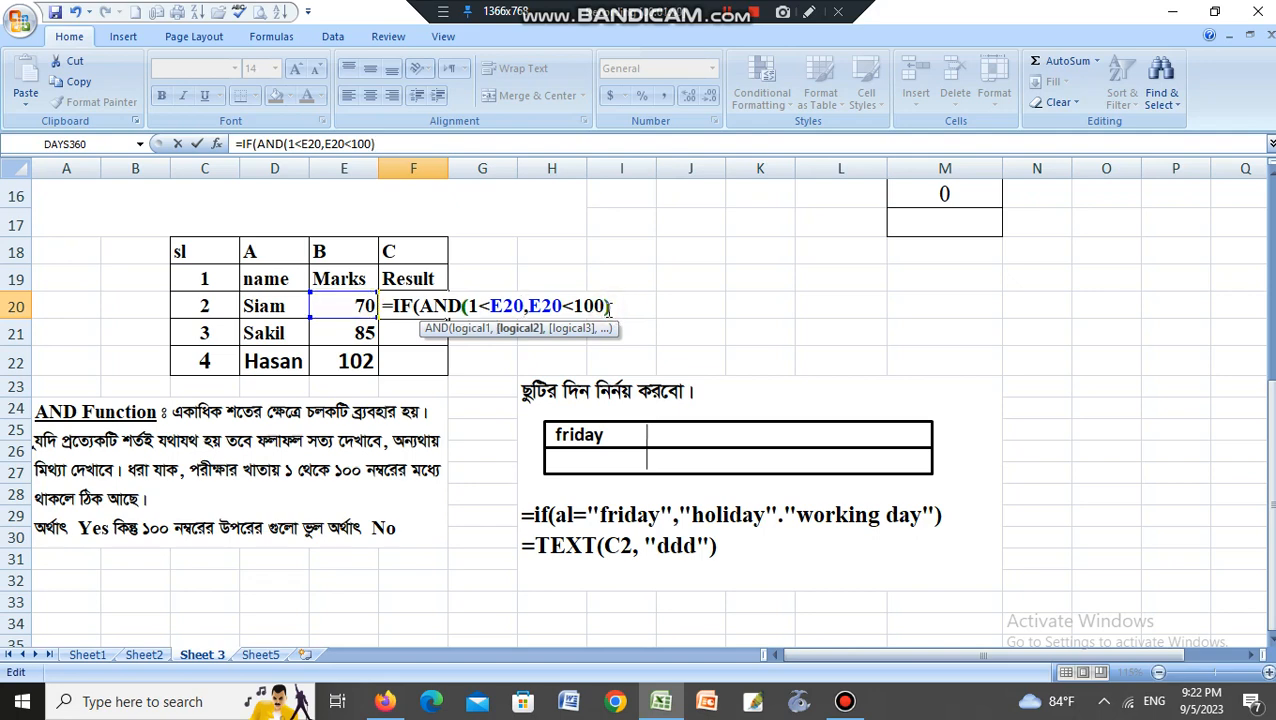
type(",")
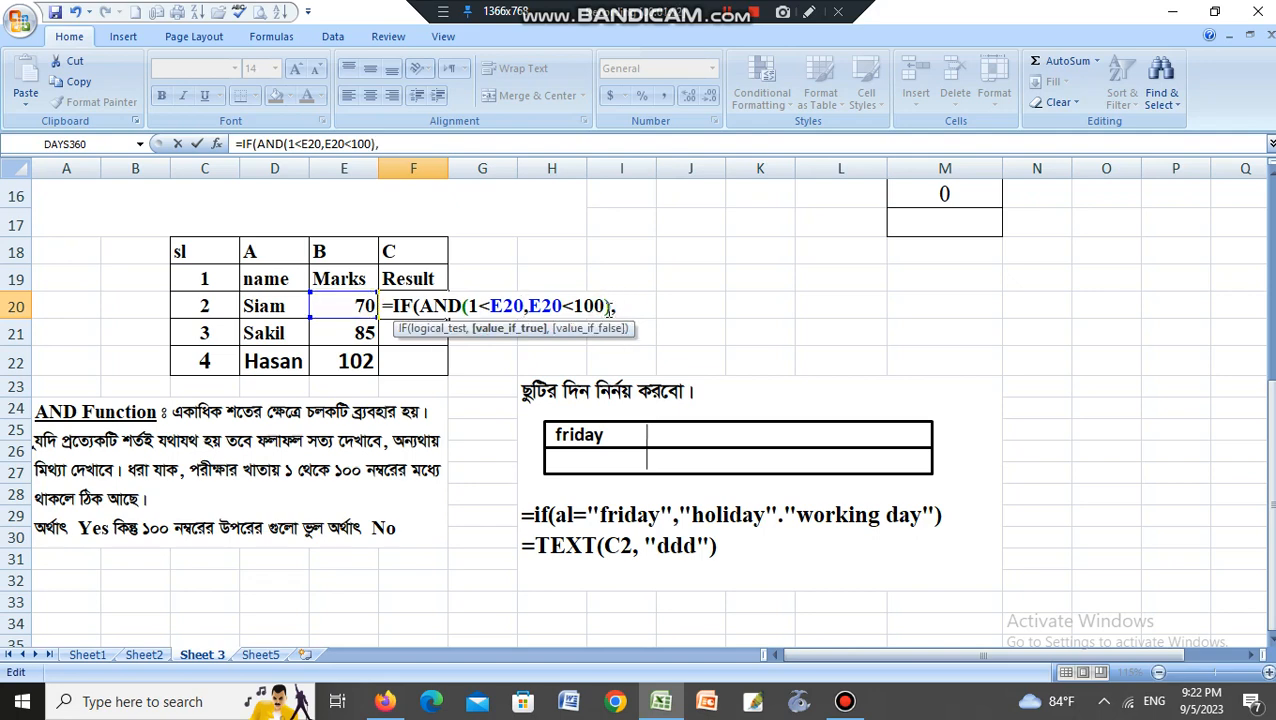
type("\"YES\",")
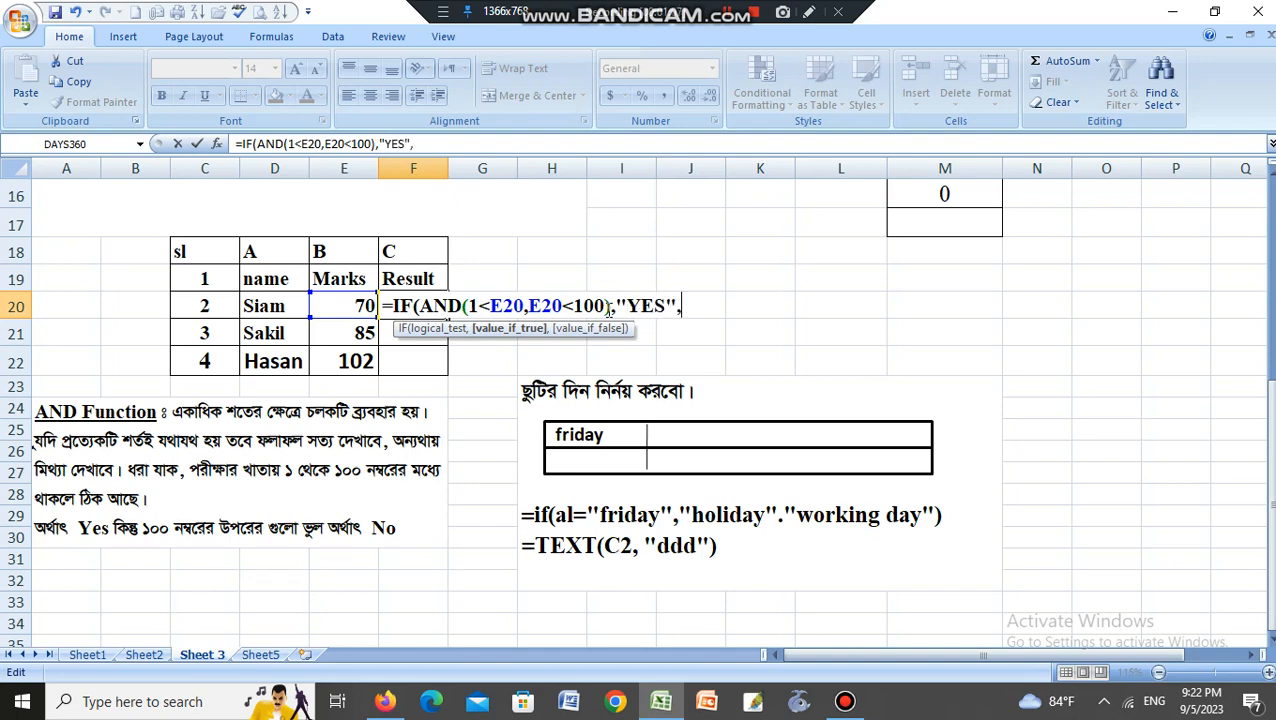
type("\"NO")
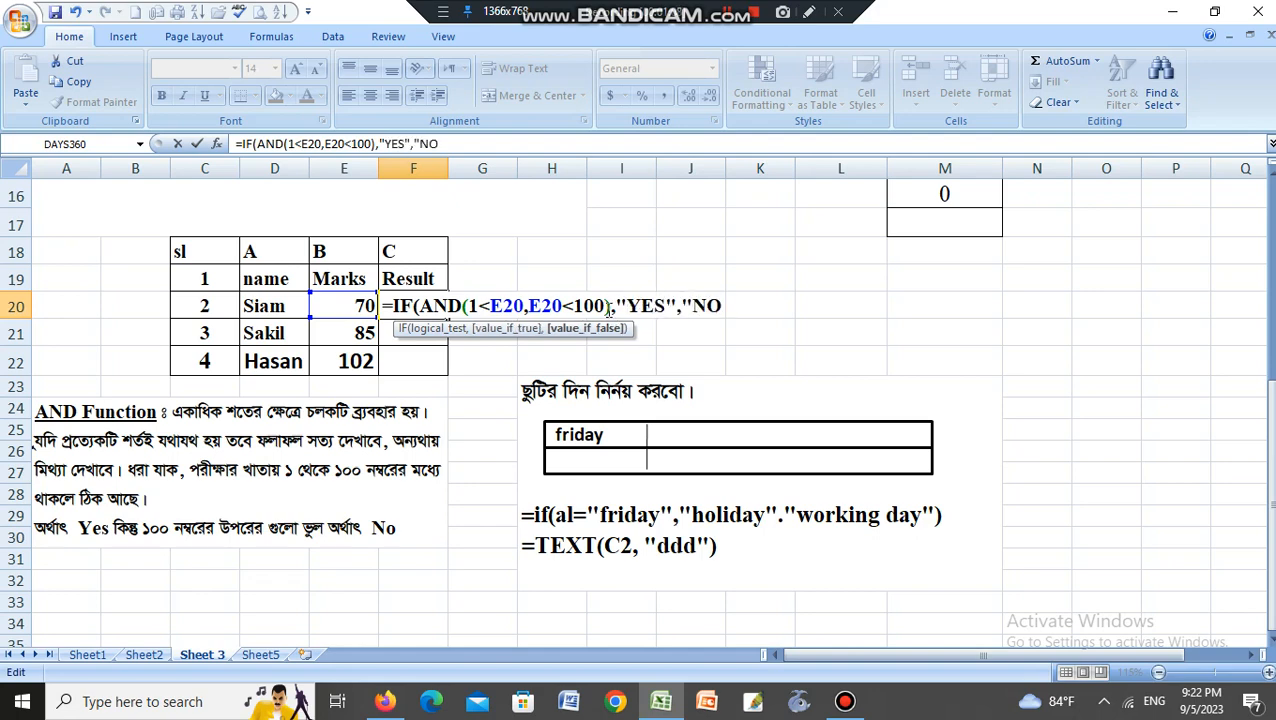
type("\")")
key("Return")
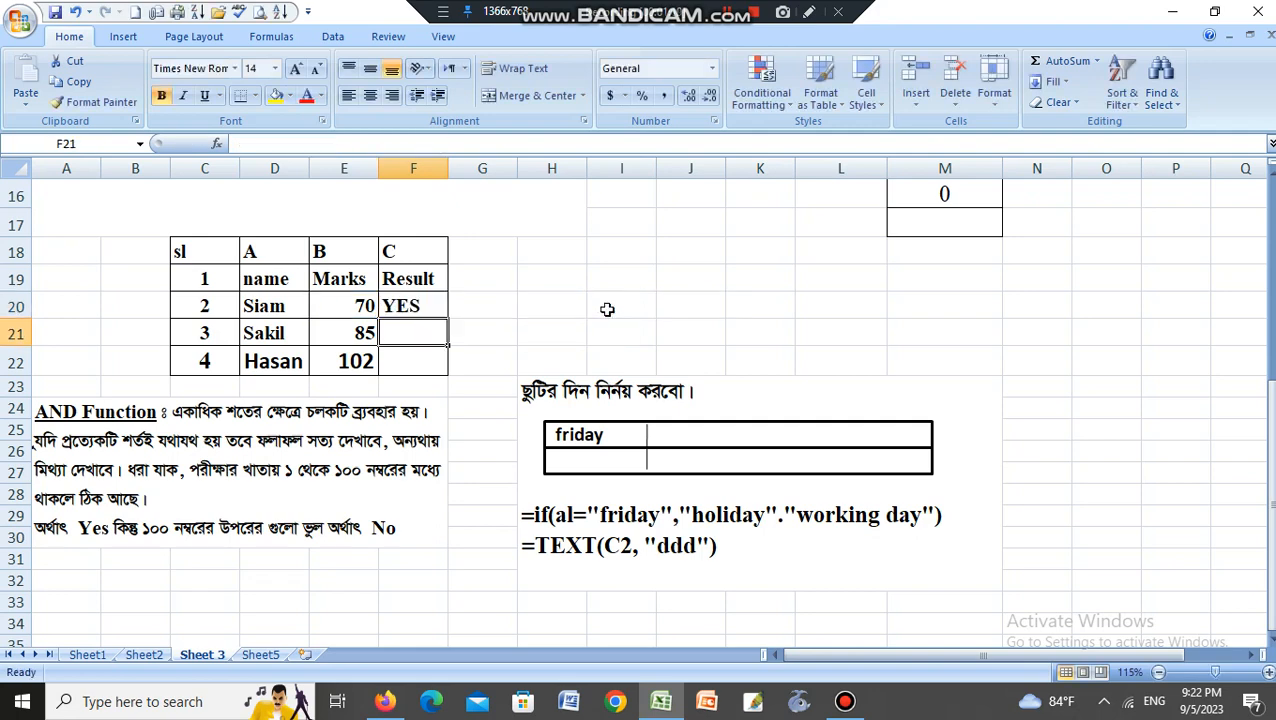
Step: Fill the F20 formula down to F22 and clear the contents of F20:F22
left_click(403, 300)
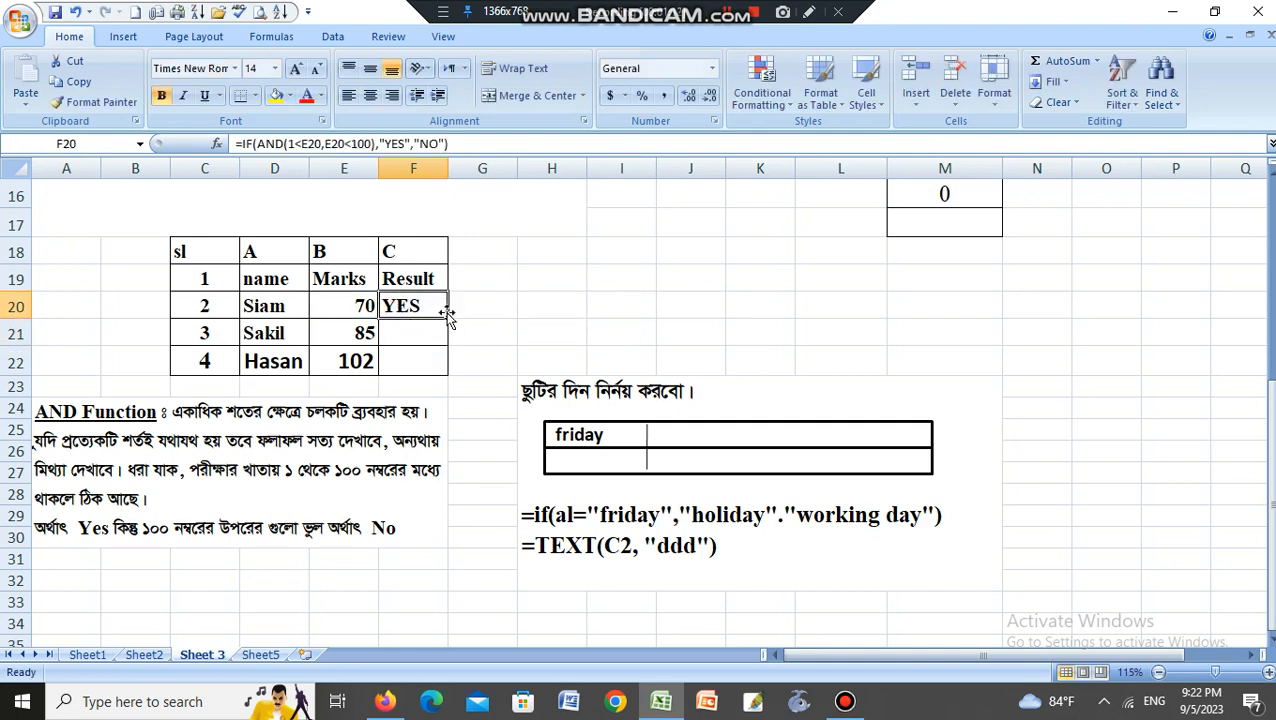
left_click_drag(447, 319, 447, 362)
key("Delete")
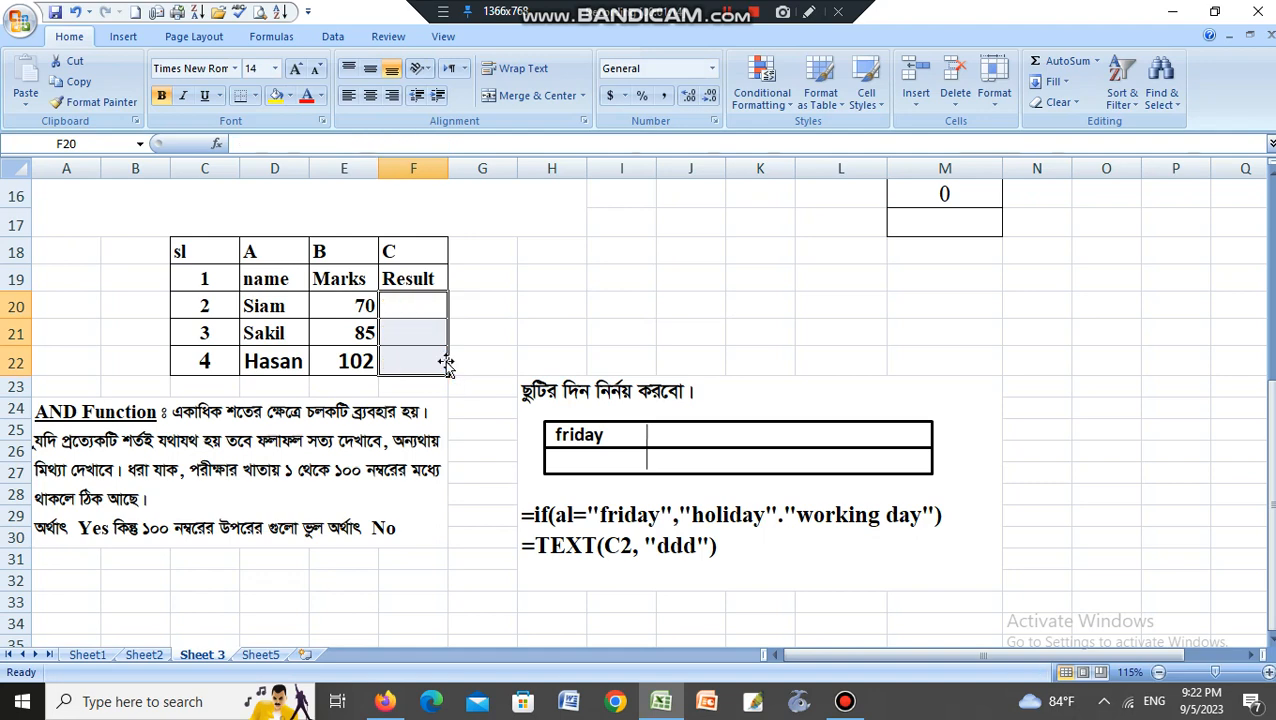
Step: Begin a new formula in the emptied cell F20 with =IF(AND(
left_click(420, 310)
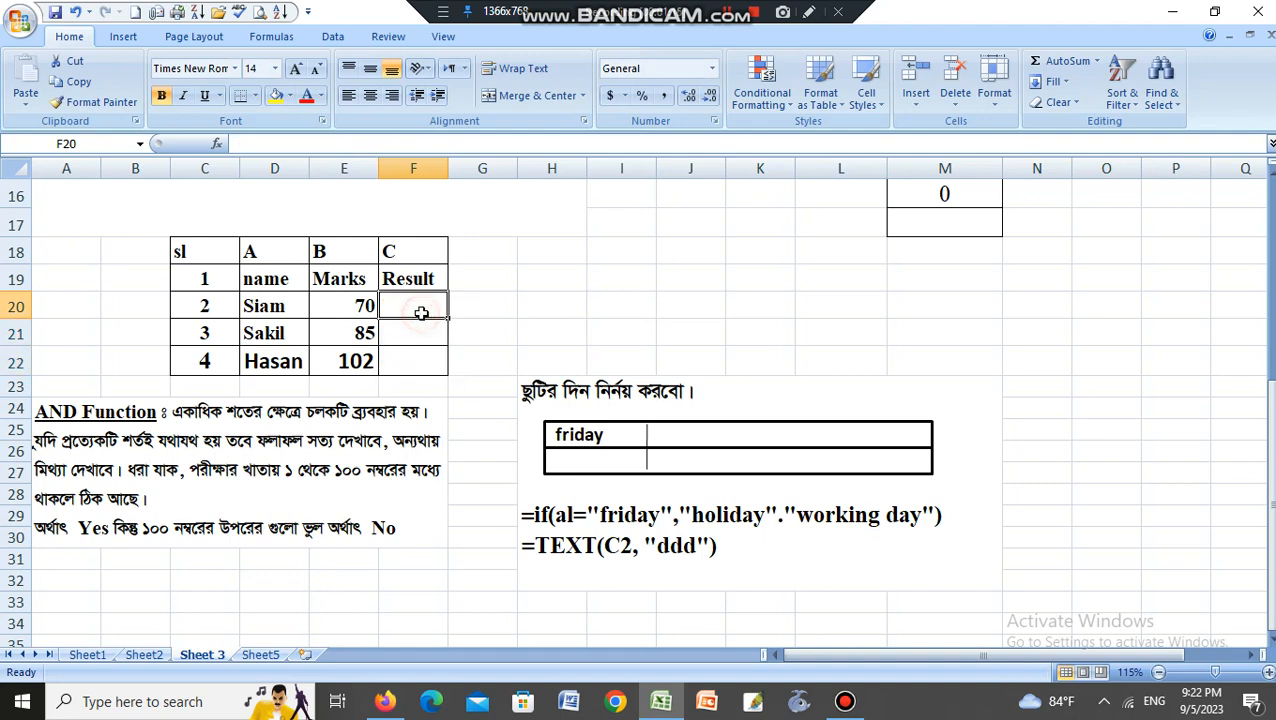
type("=")
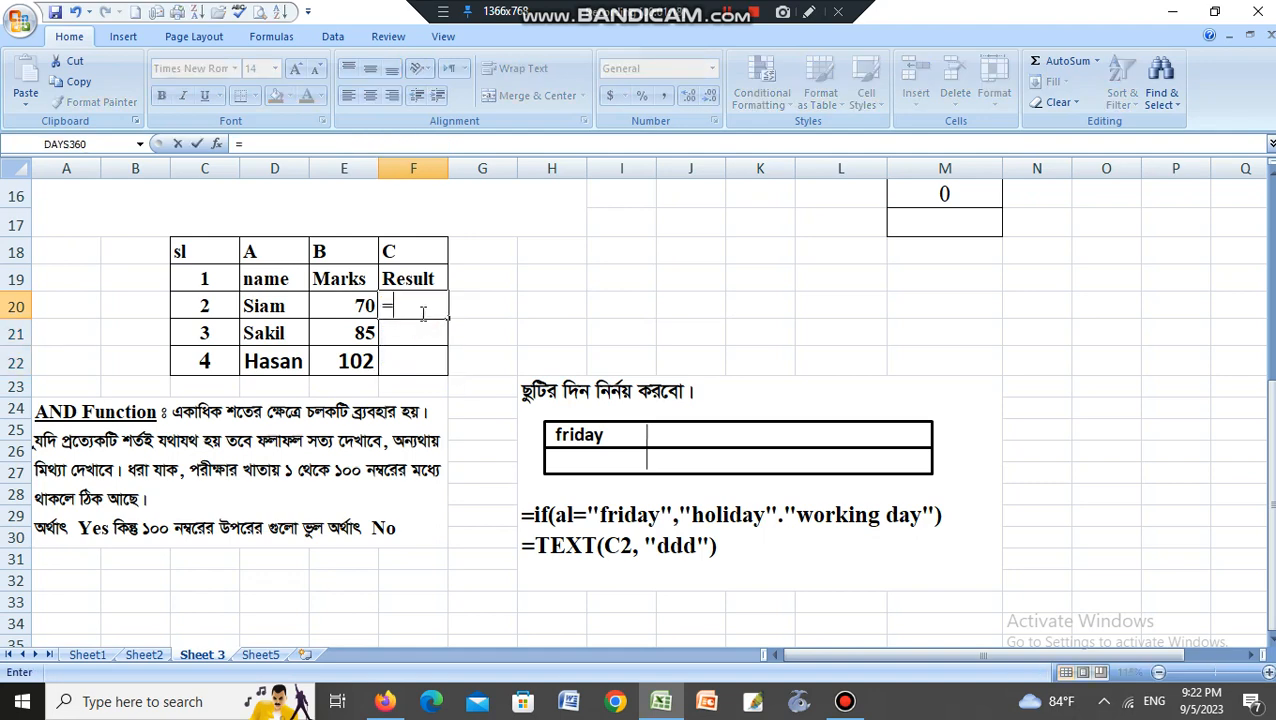
type("IF(")
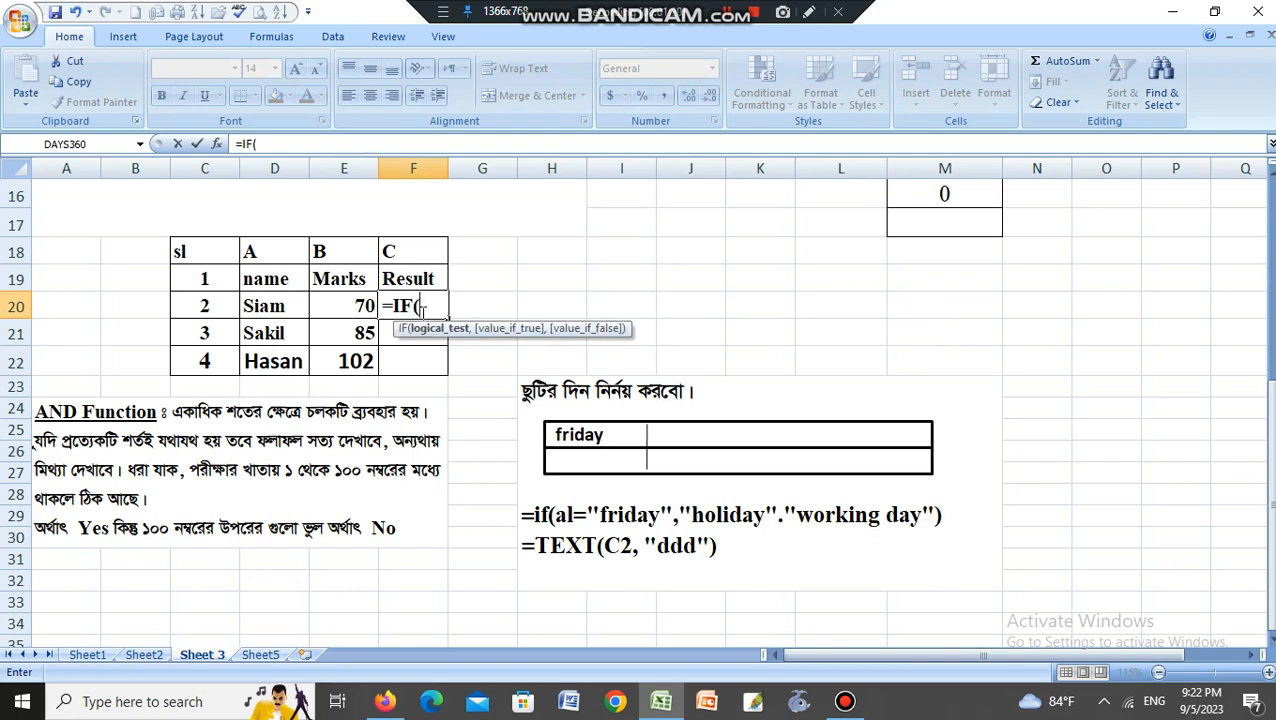
type("AND")
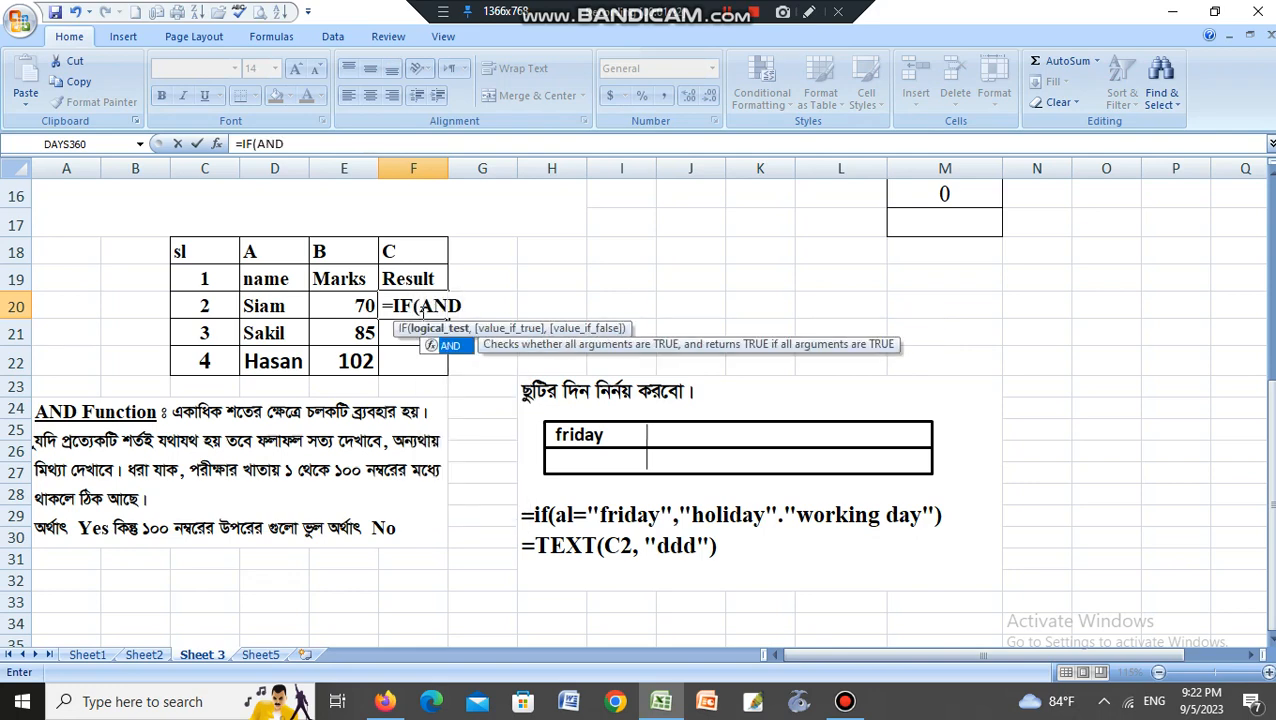
type("(")
left_click(324, 308)
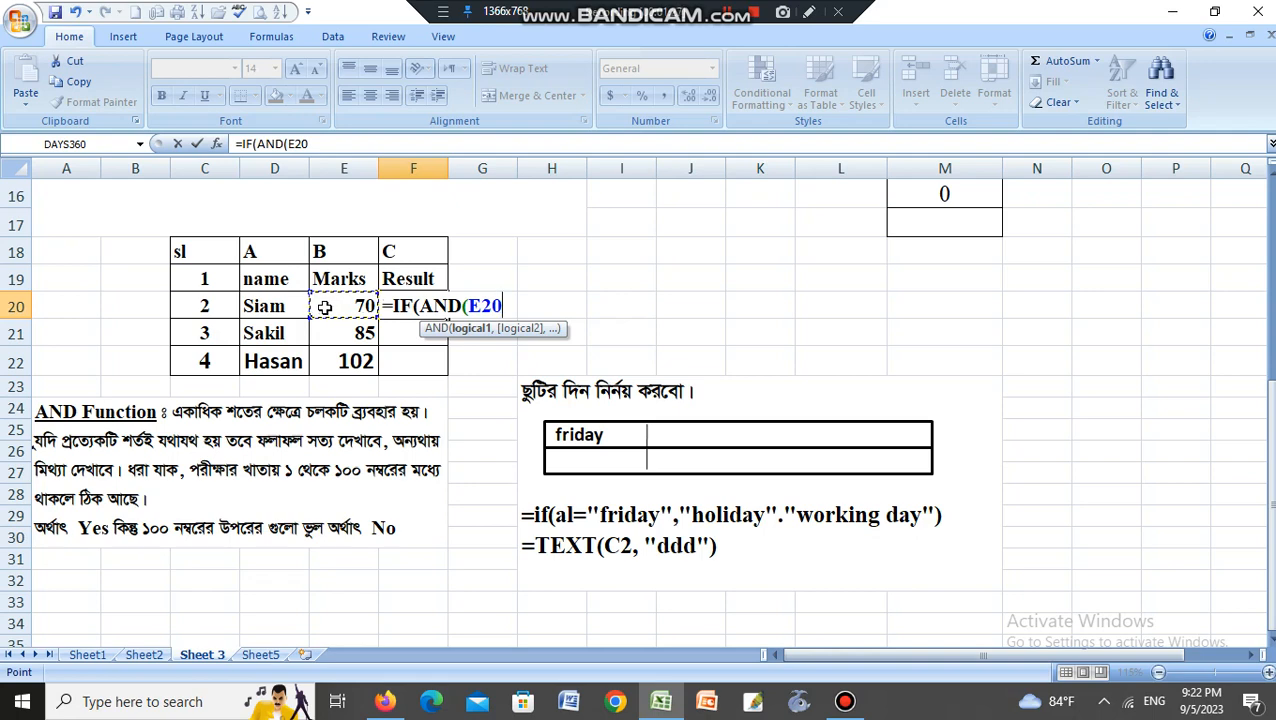
type("<")
key("BackSpace")
key("BackSpace")
key("BackSpace")
key("BackSpace")
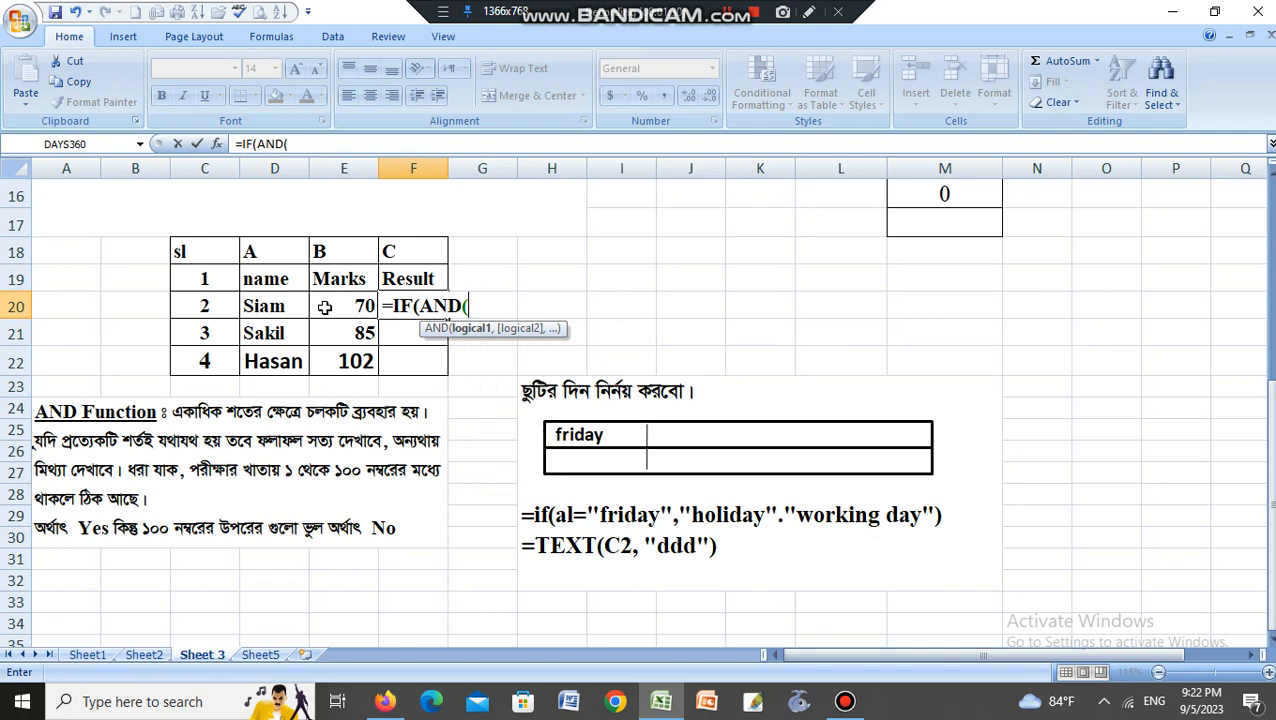
left_click(333, 307)
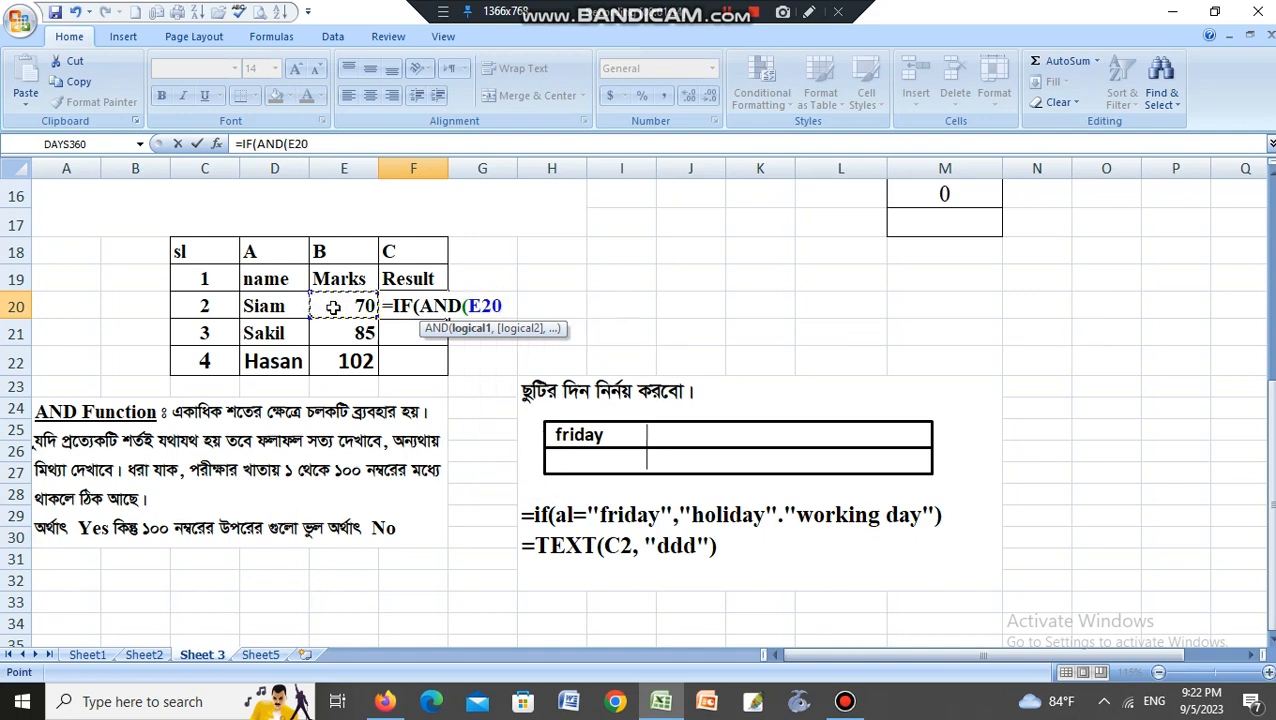
key("BackSpace")
key("BackSpace")
key("BackSpace")
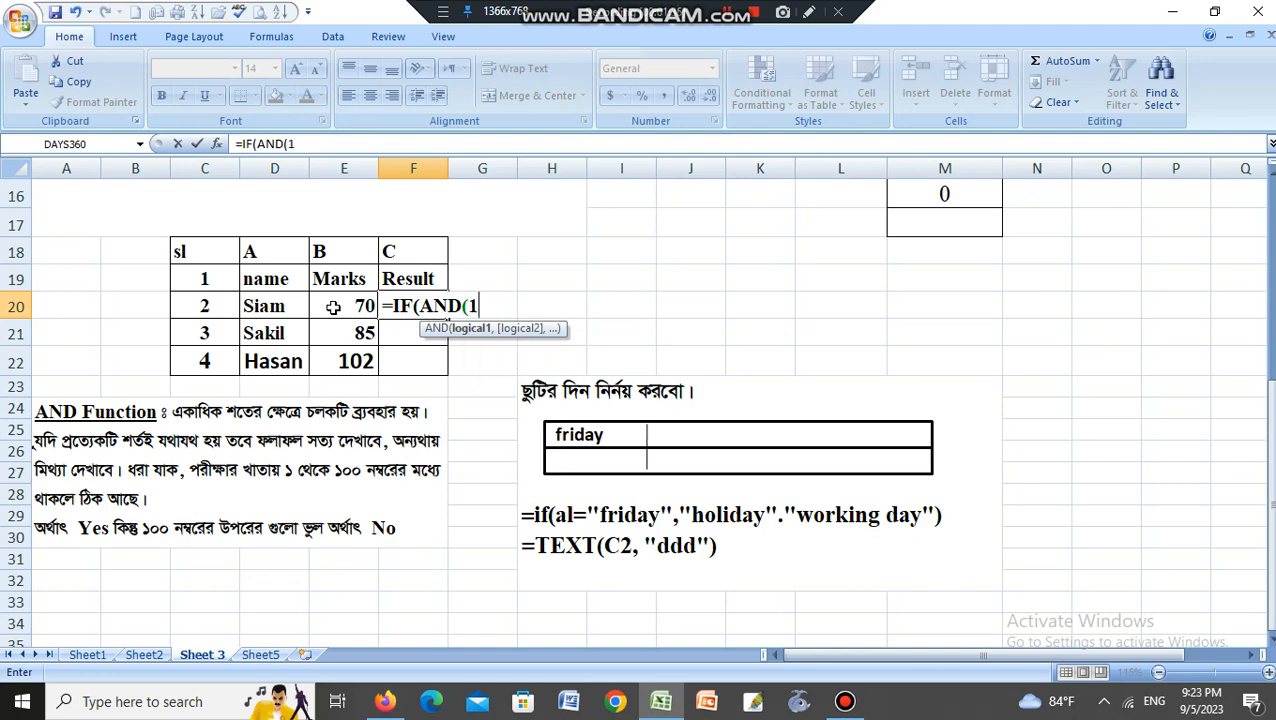
Step: Add the two AND conditions 1<E20 and E20<100 to the F20 formula
type("1<")
left_click(333, 307)
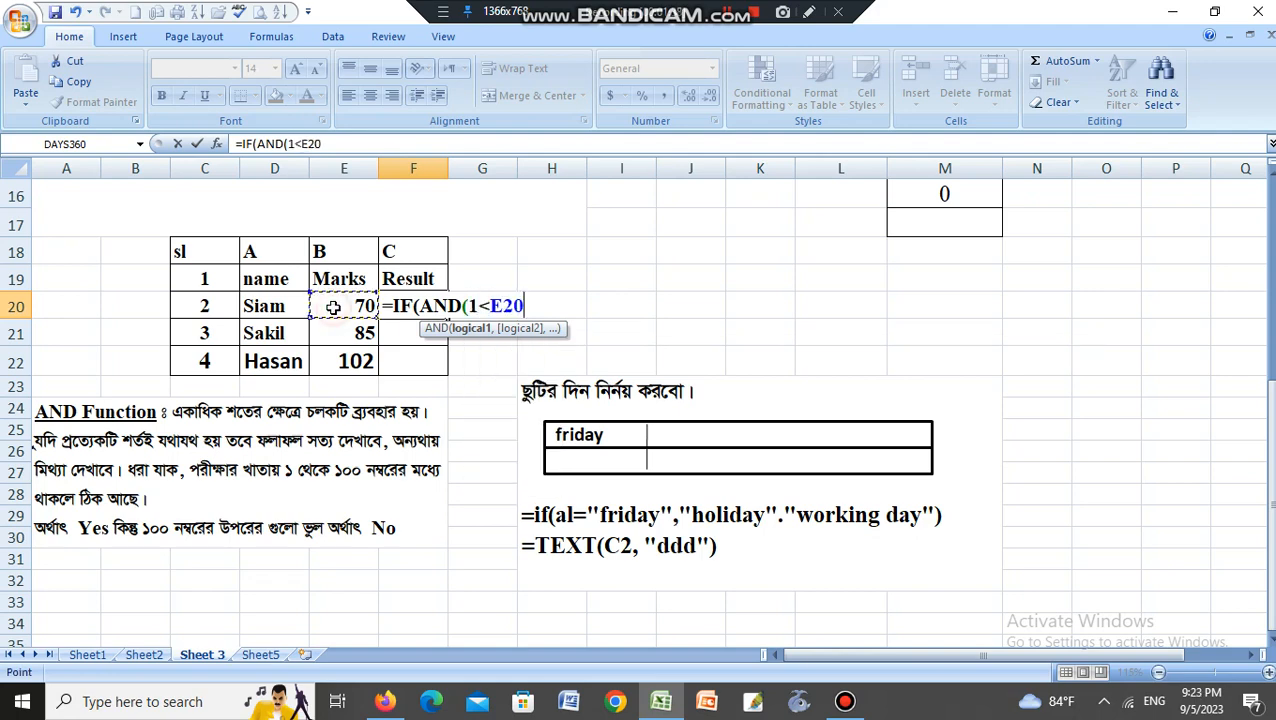
type(",")
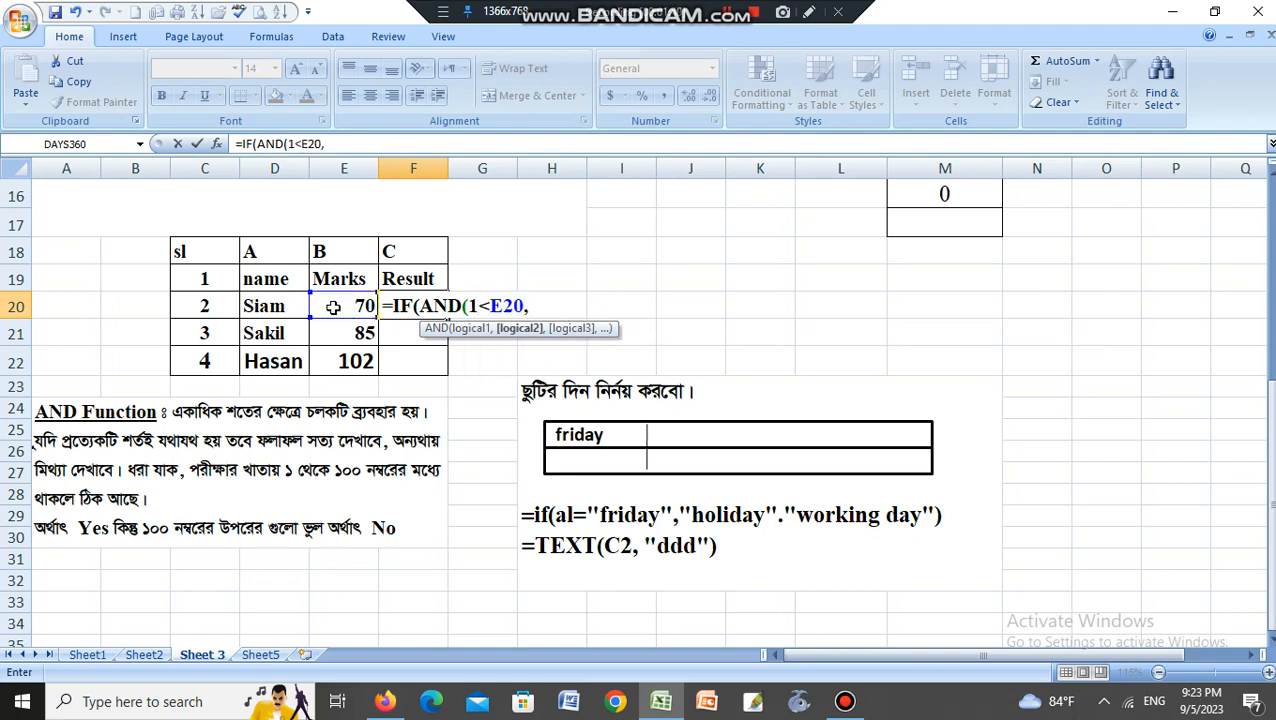
left_click(333, 307)
type("<100")
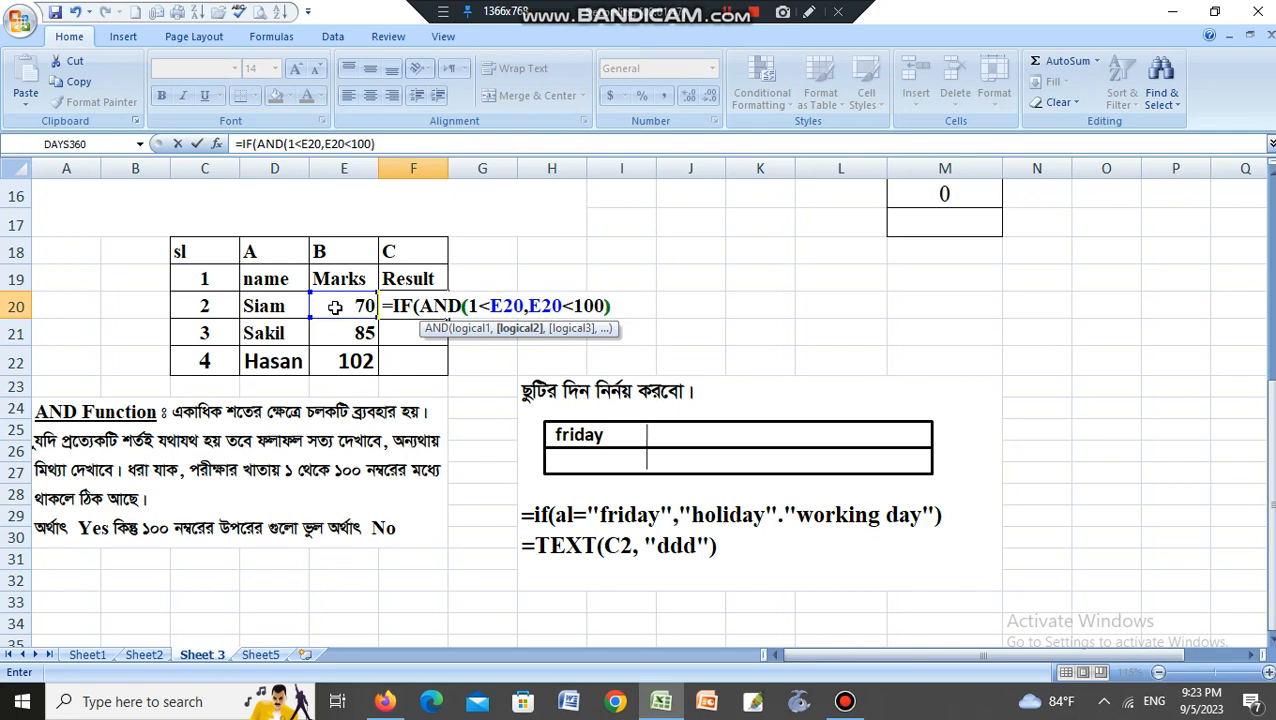
Step: Finish the F20 formula as =IF(AND(1<E20,E20<100),"YES","NO") and select the cell again
type("),\"YES")
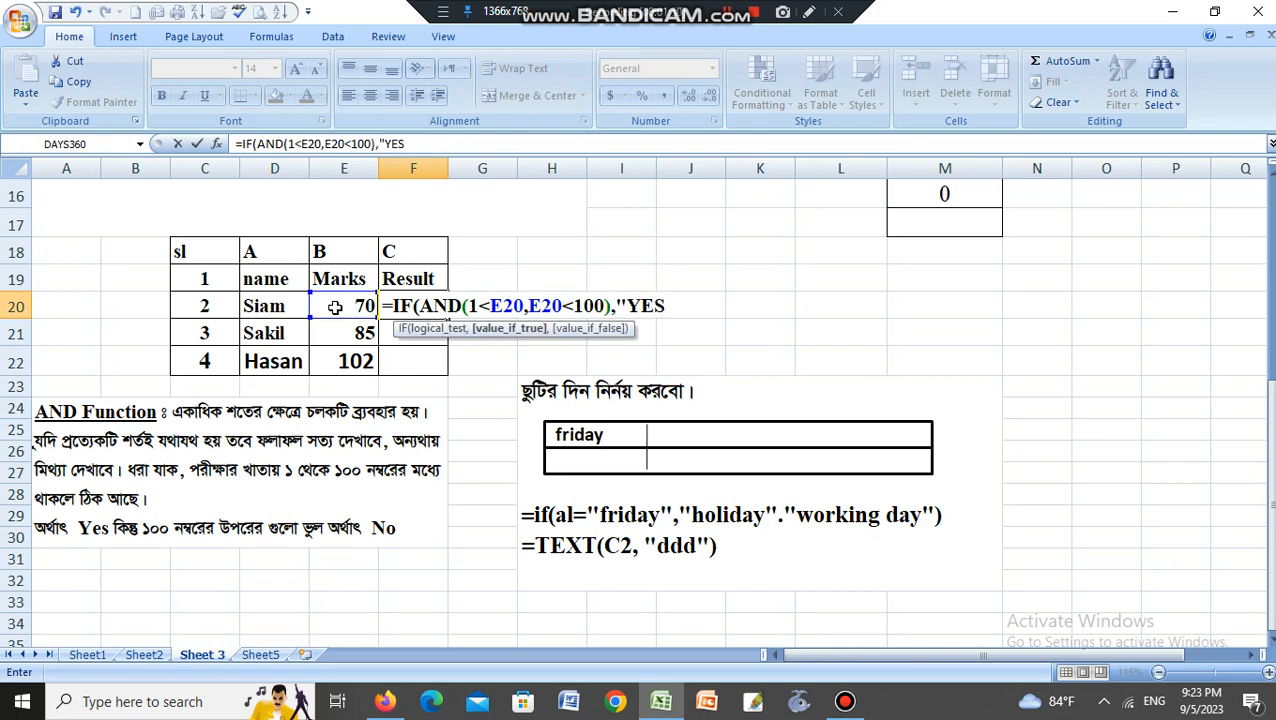
type("\",\"")
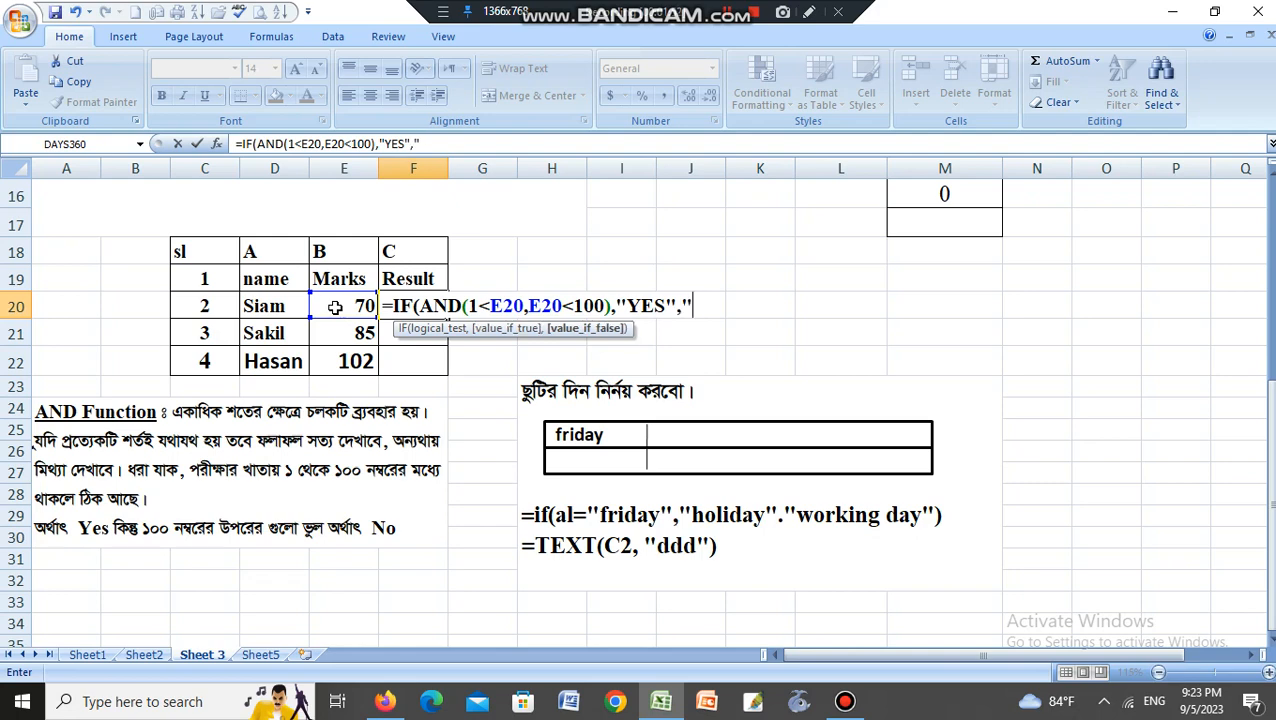
type("NO\")")
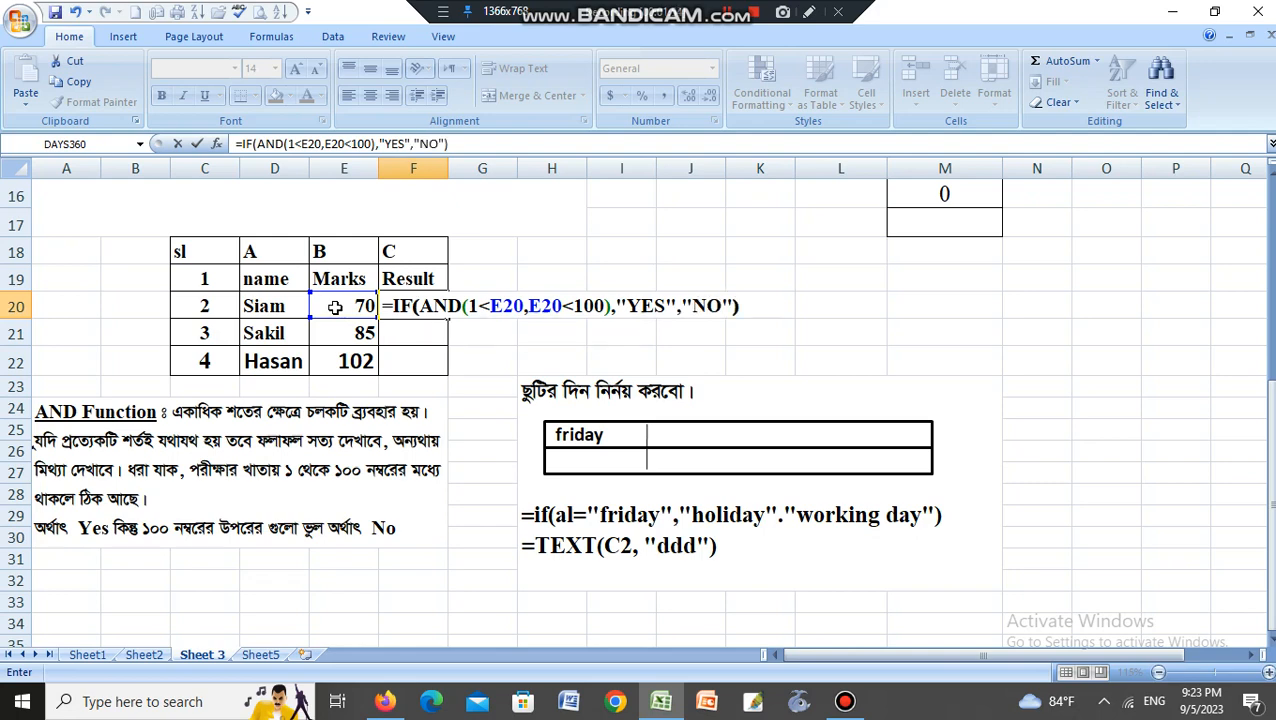
key("Return")
left_click(400, 308)
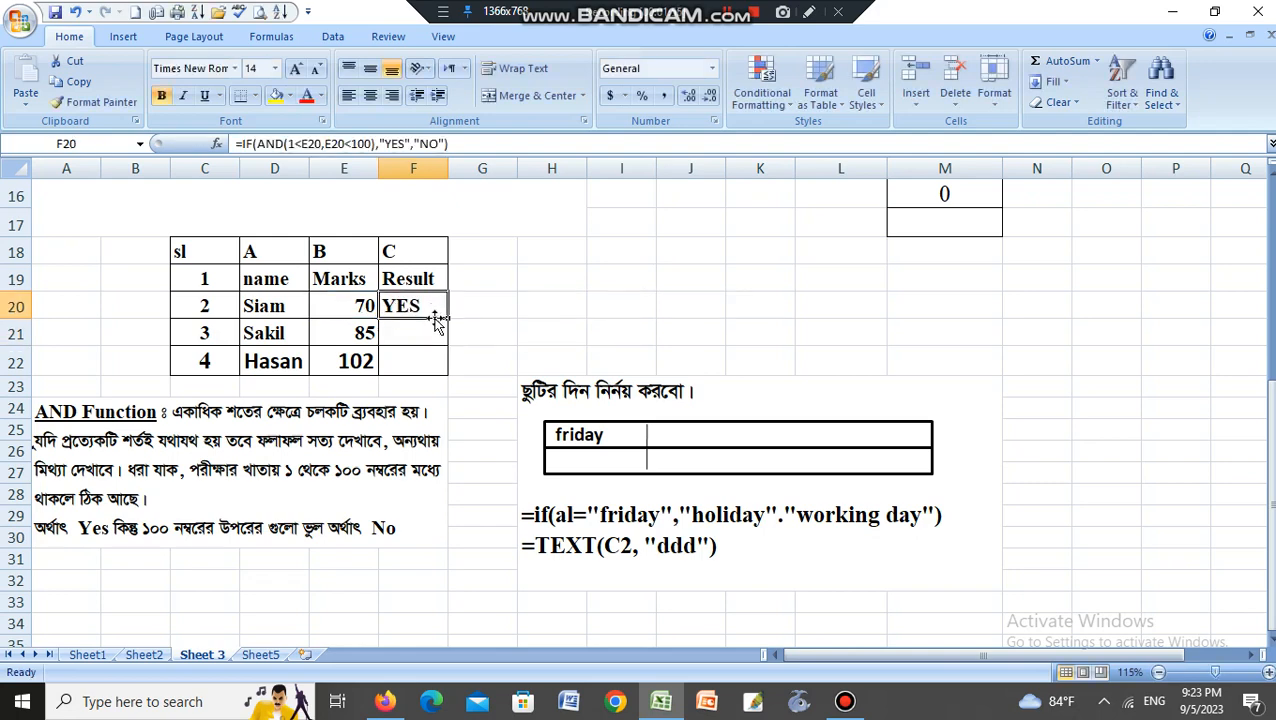
Step: Fill the YES/NO formula from F20 down to F22
left_click_drag(448, 318, 456, 382)
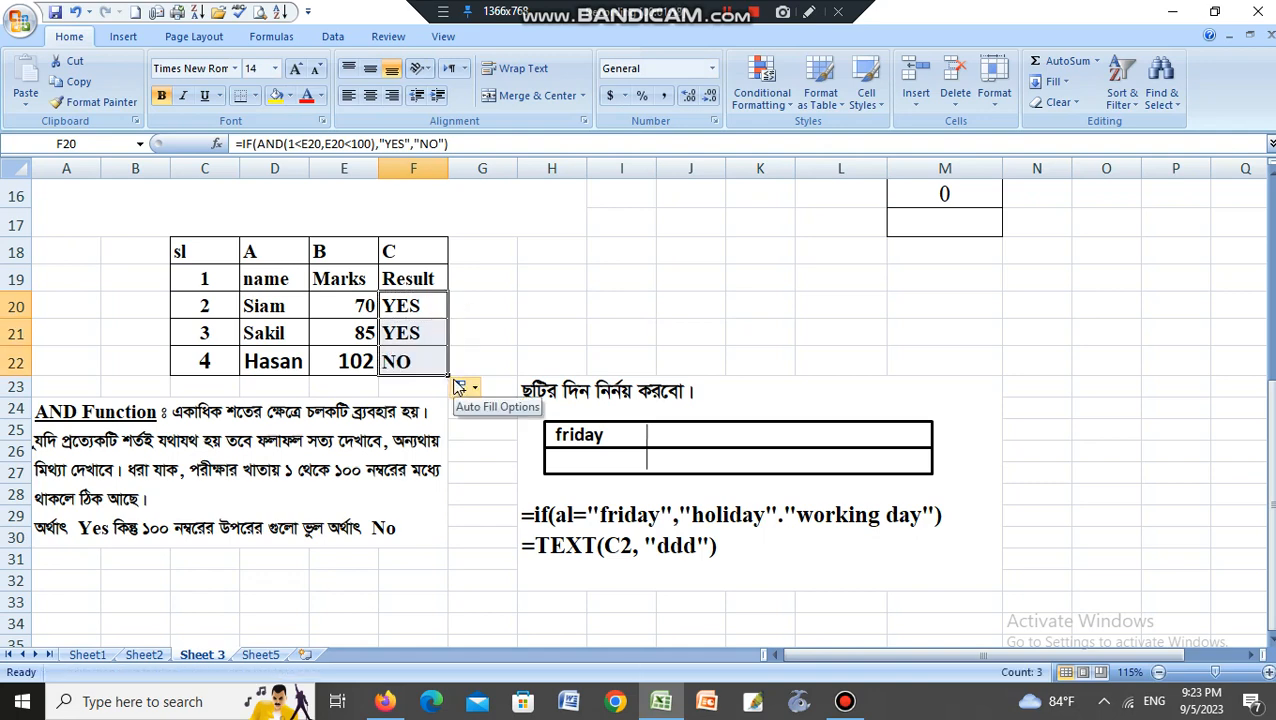
left_click(573, 277)
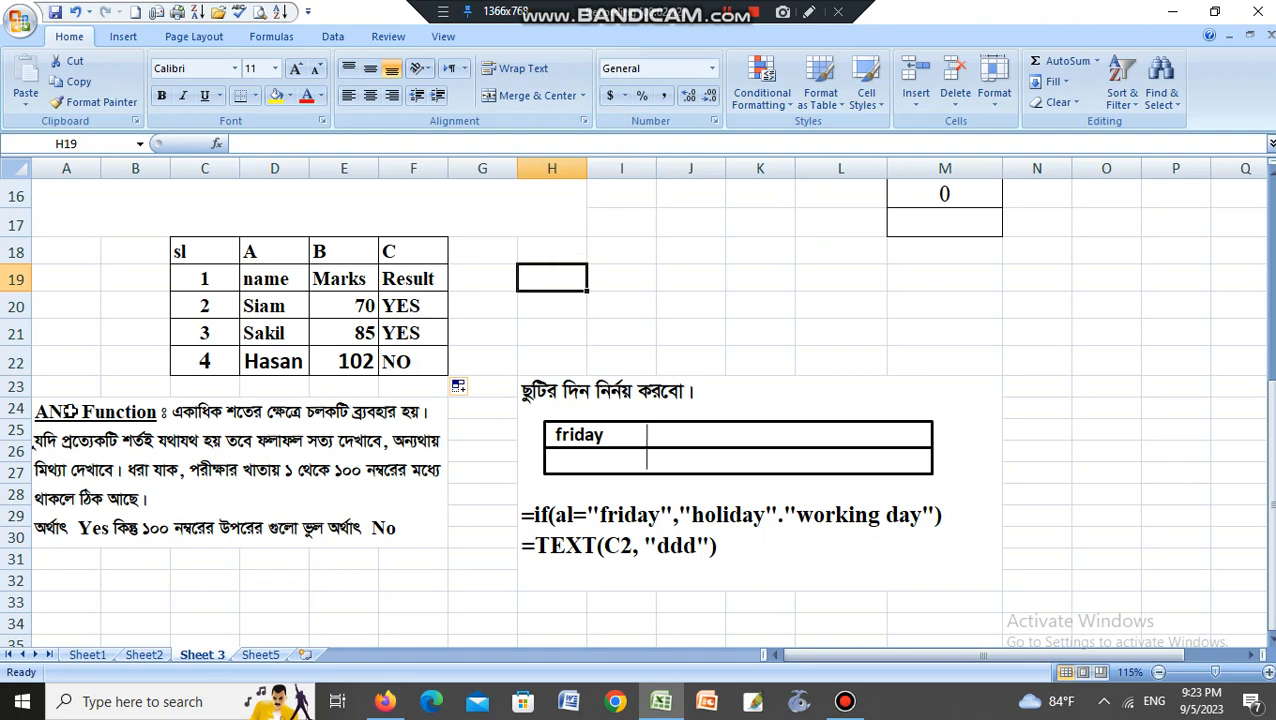
Step: Clear the results in M13:M15 and begin a new formula in M13 with =IF(
scroll(862, 317, "up", 2)
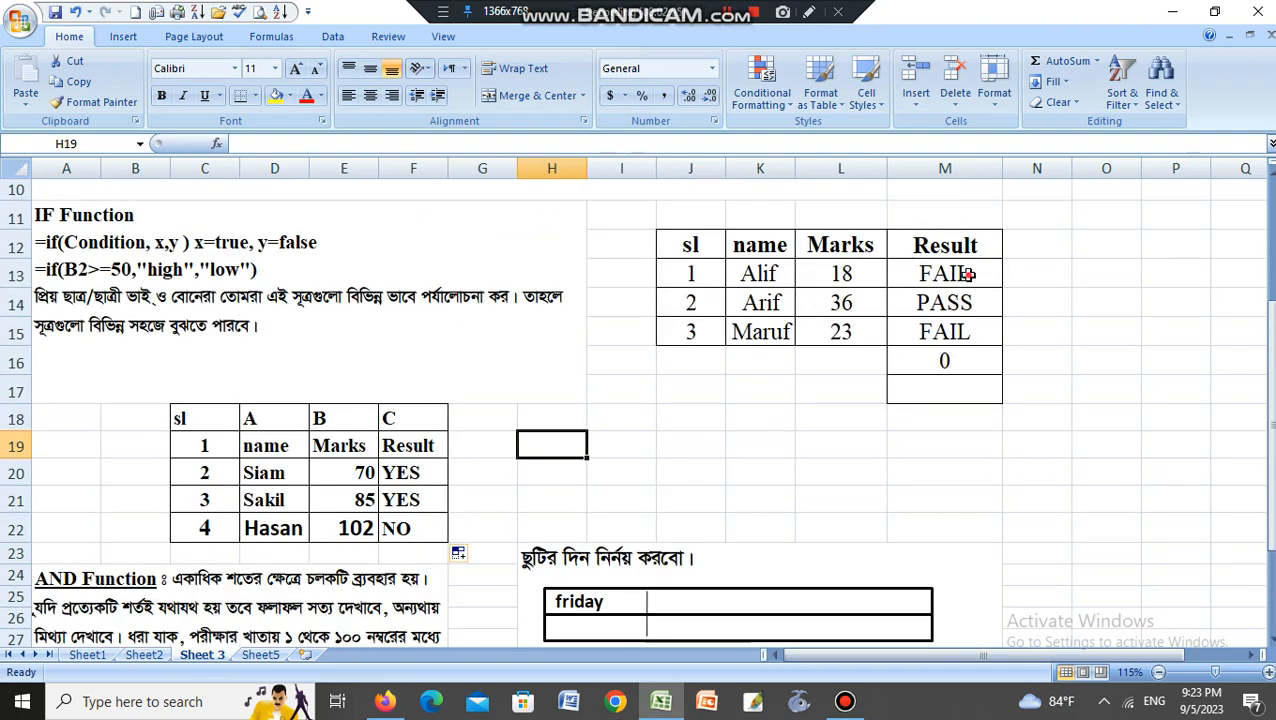
left_click_drag(968, 270, 968, 333)
key("Delete")
type("=")
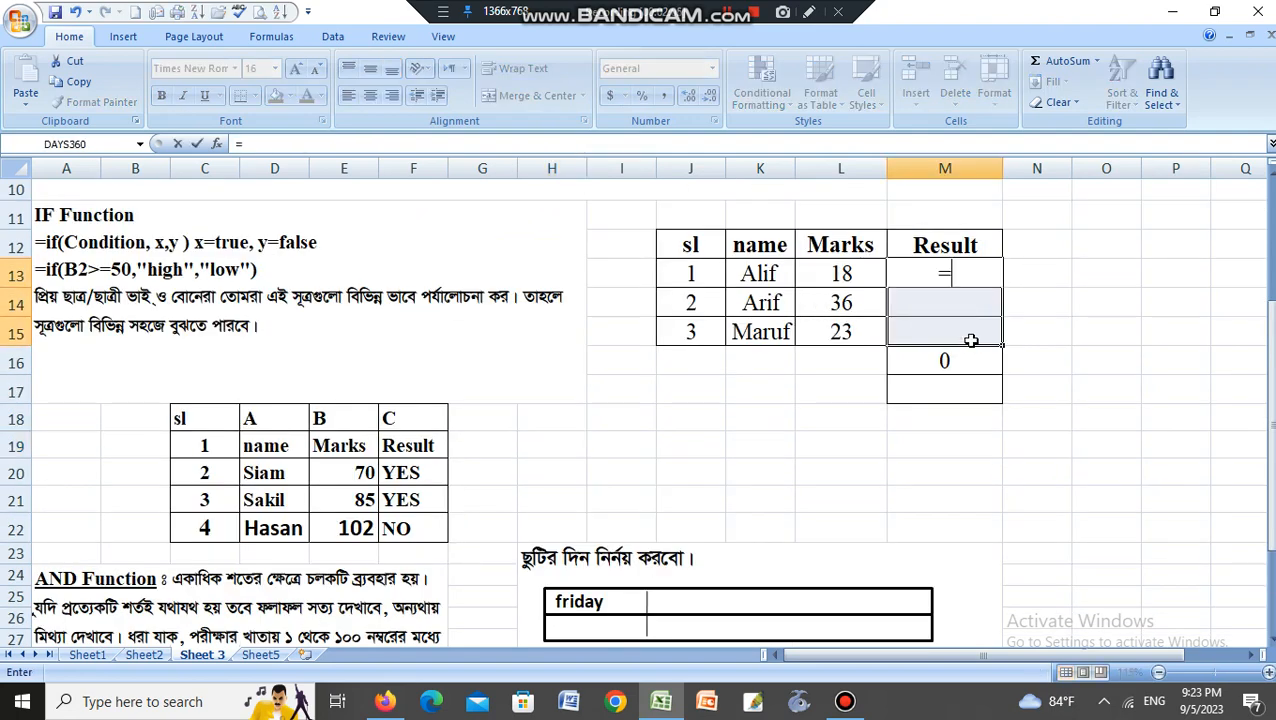
type("IF")
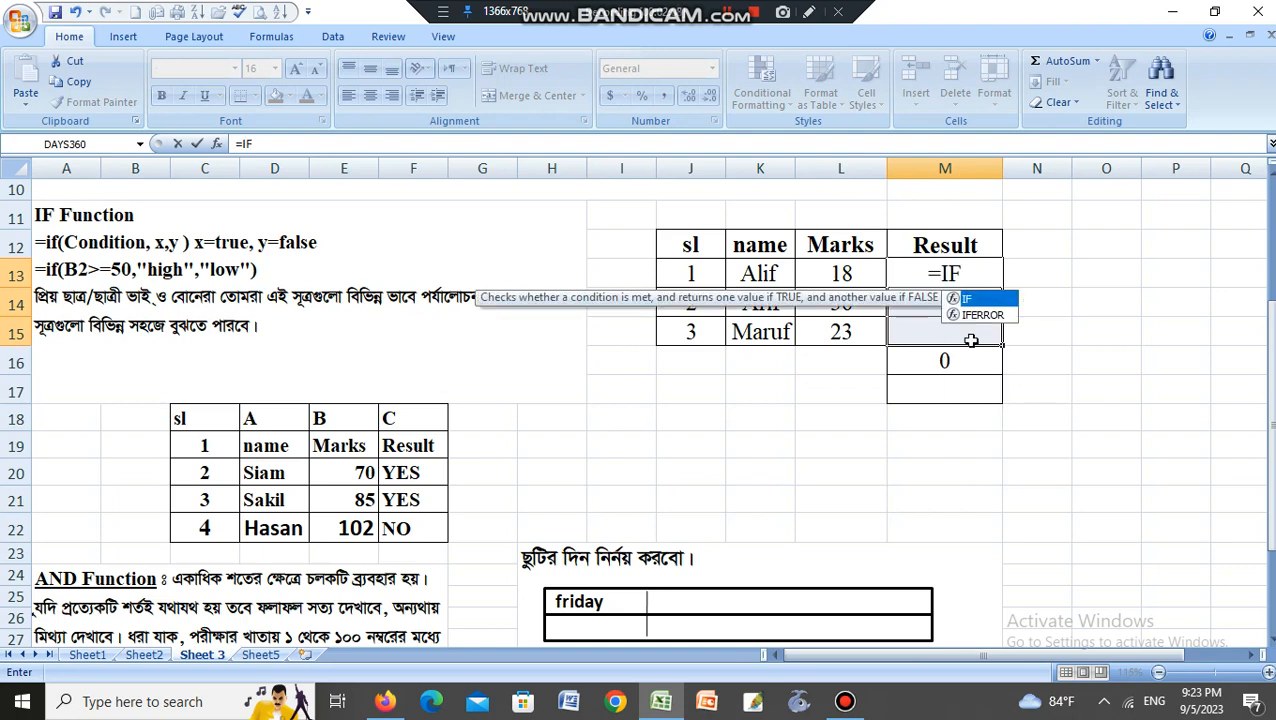
type("(")
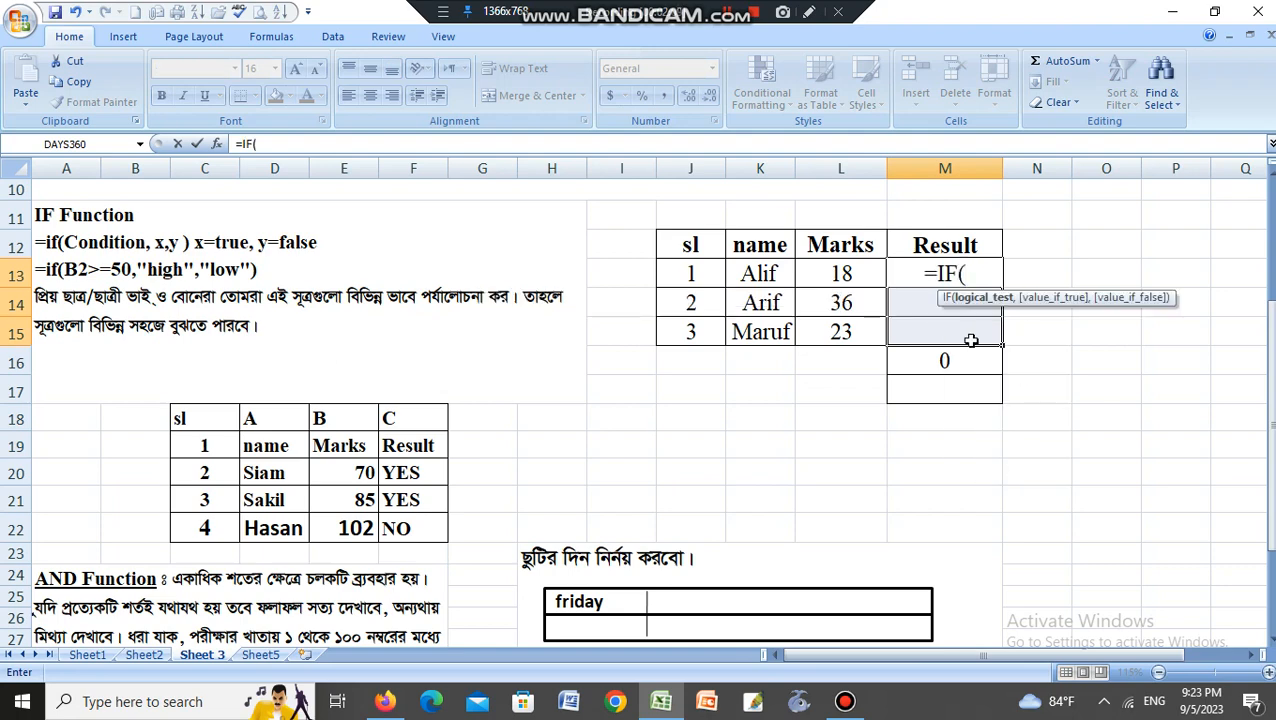
Step: Add the condition L13>=18 and the true result "VOTER" to the M13 formula
left_click(862, 274)
type(">=")
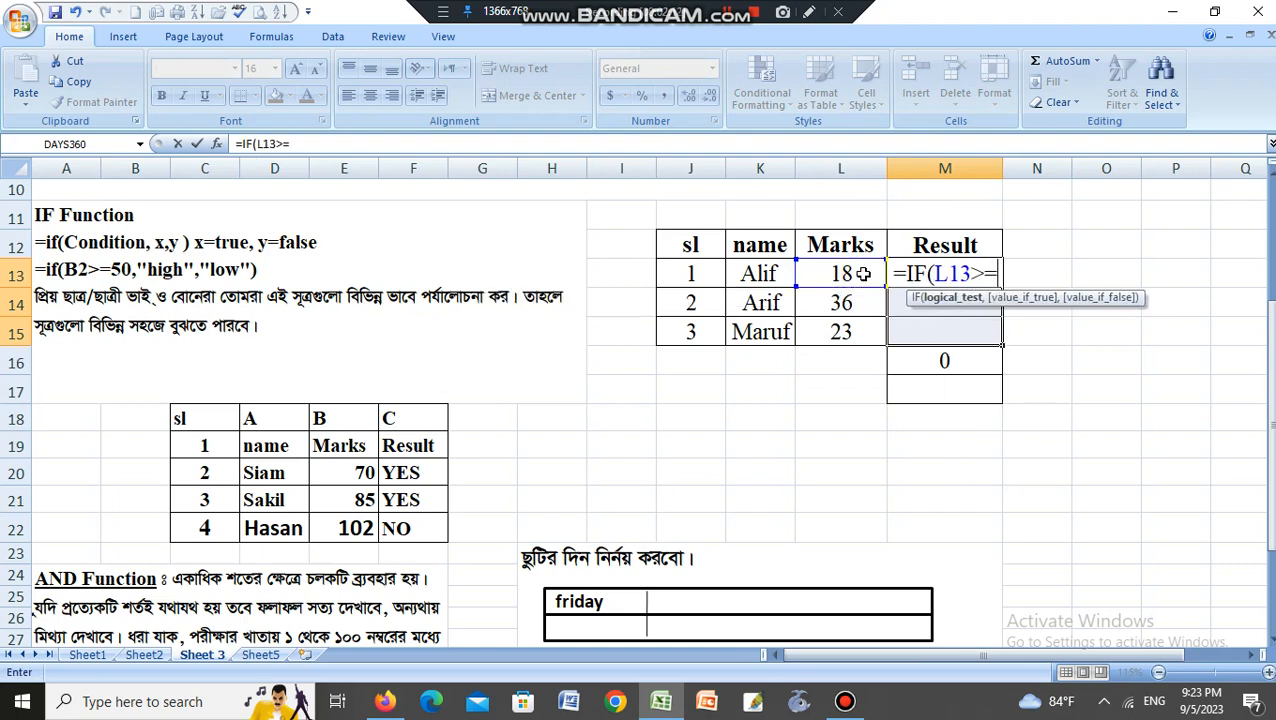
type("18,\"N")
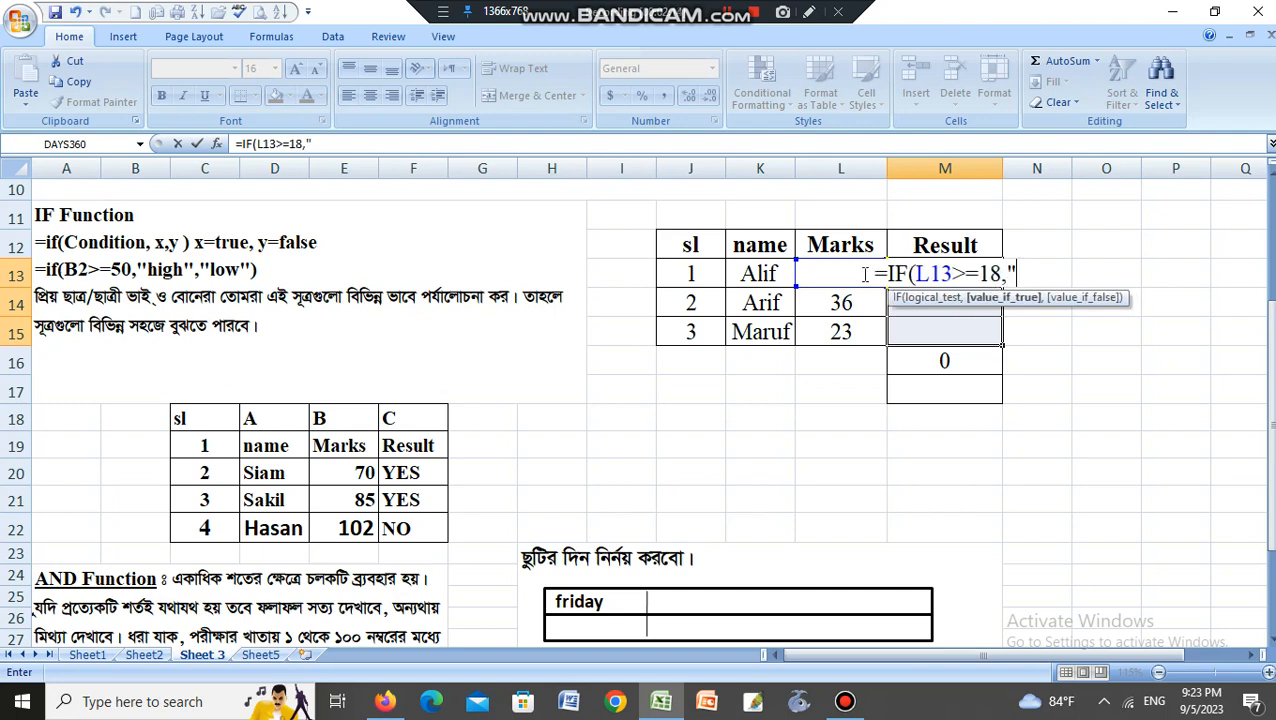
key("BackSpace")
type("VOTER")
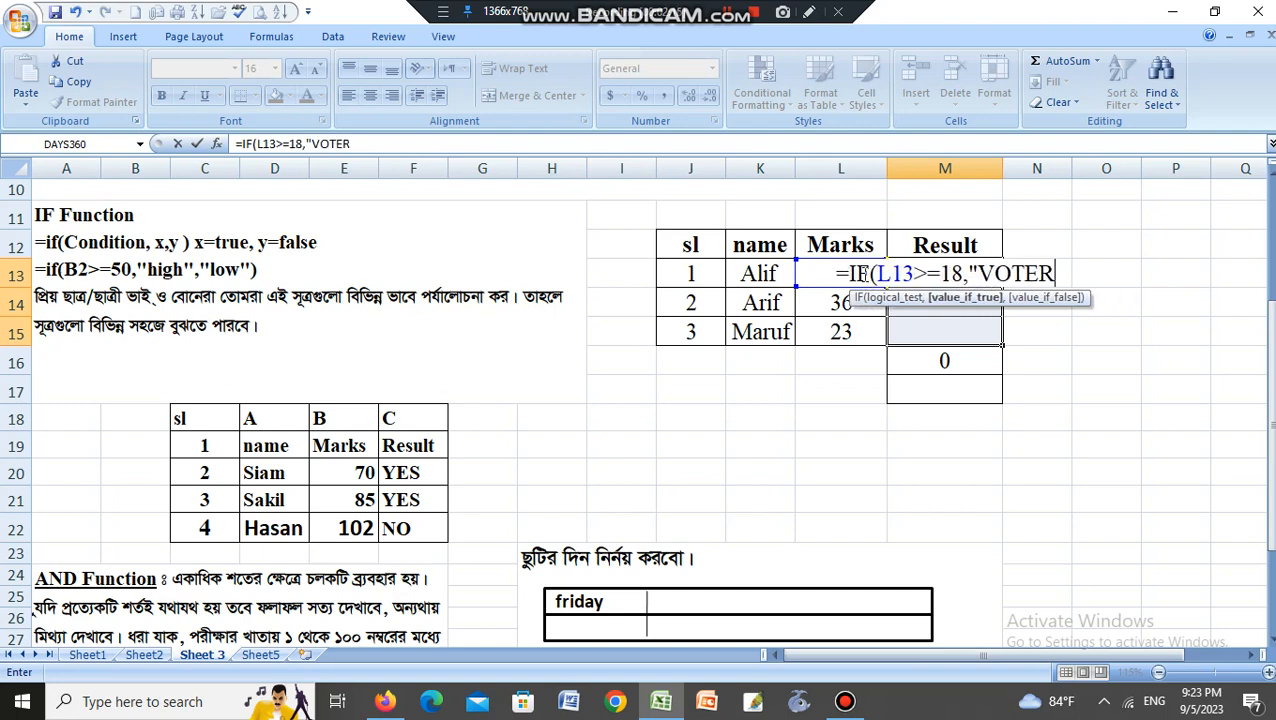
Step: Add the false result "NONVOTER" to complete M13 as =IF(L13>=18,"VOTER","NONVOTER")
type("\",\"")
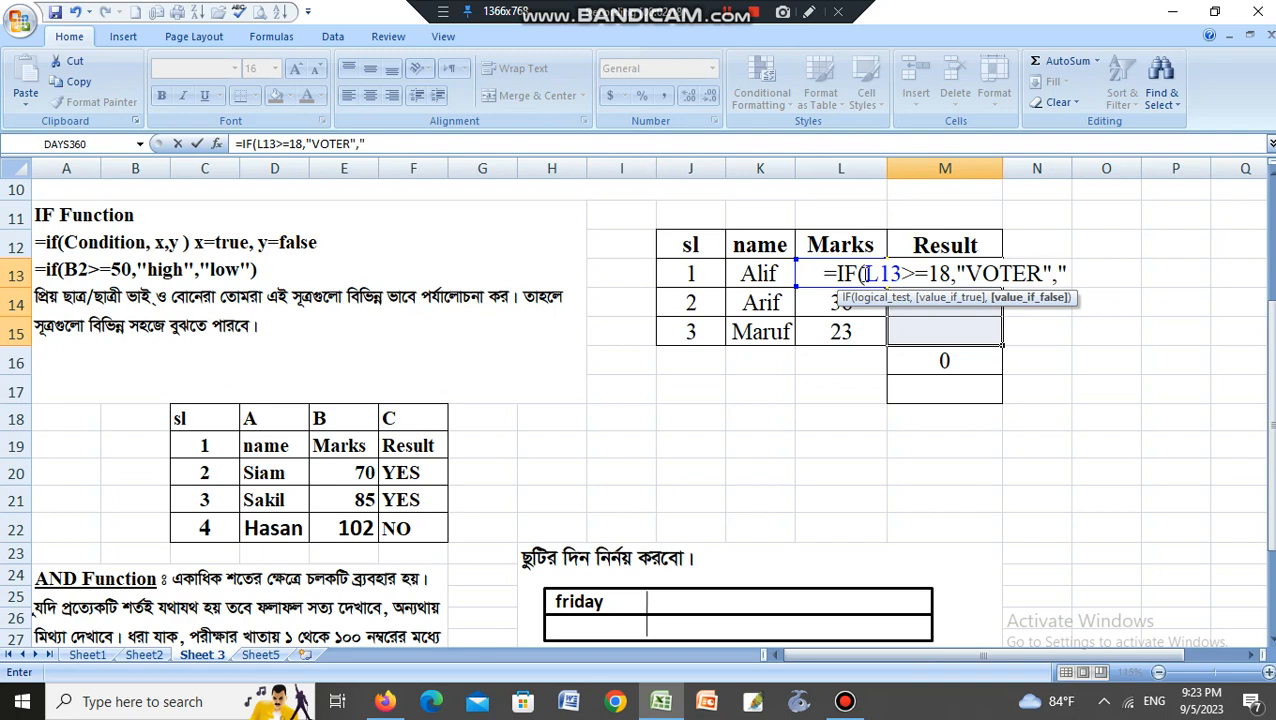
type("NON")
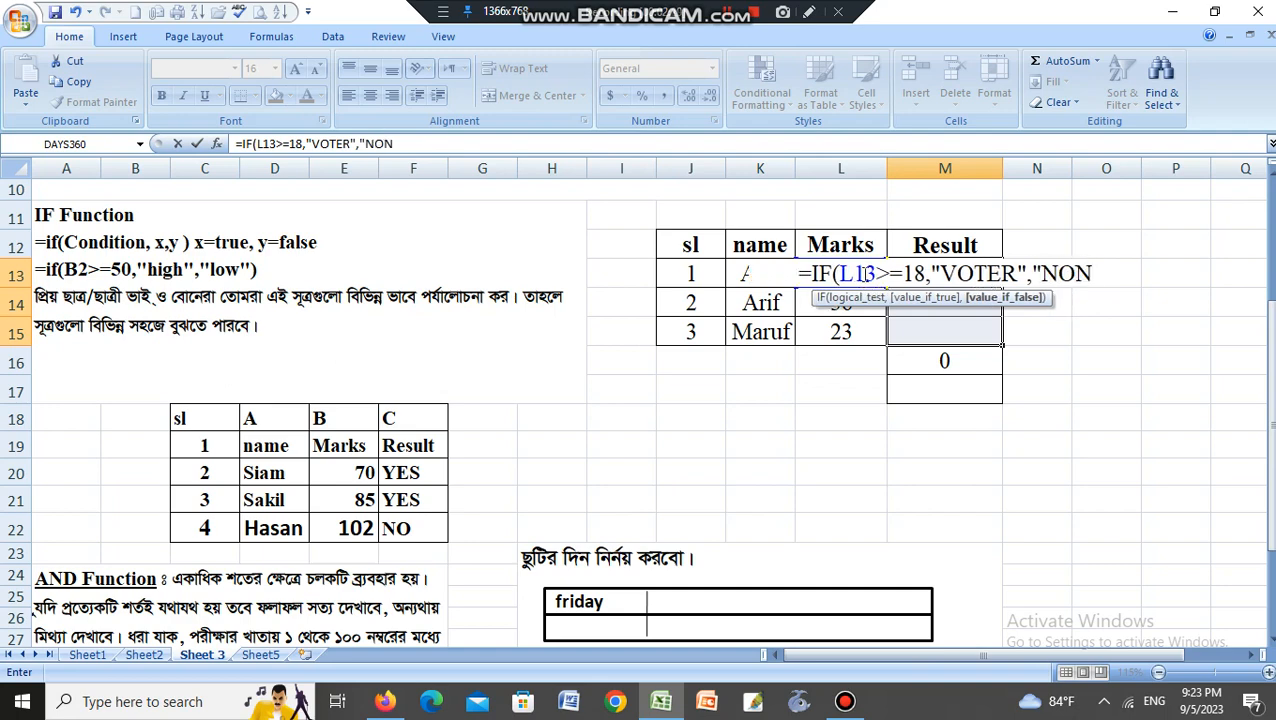
type("VOTER")
type("\")")
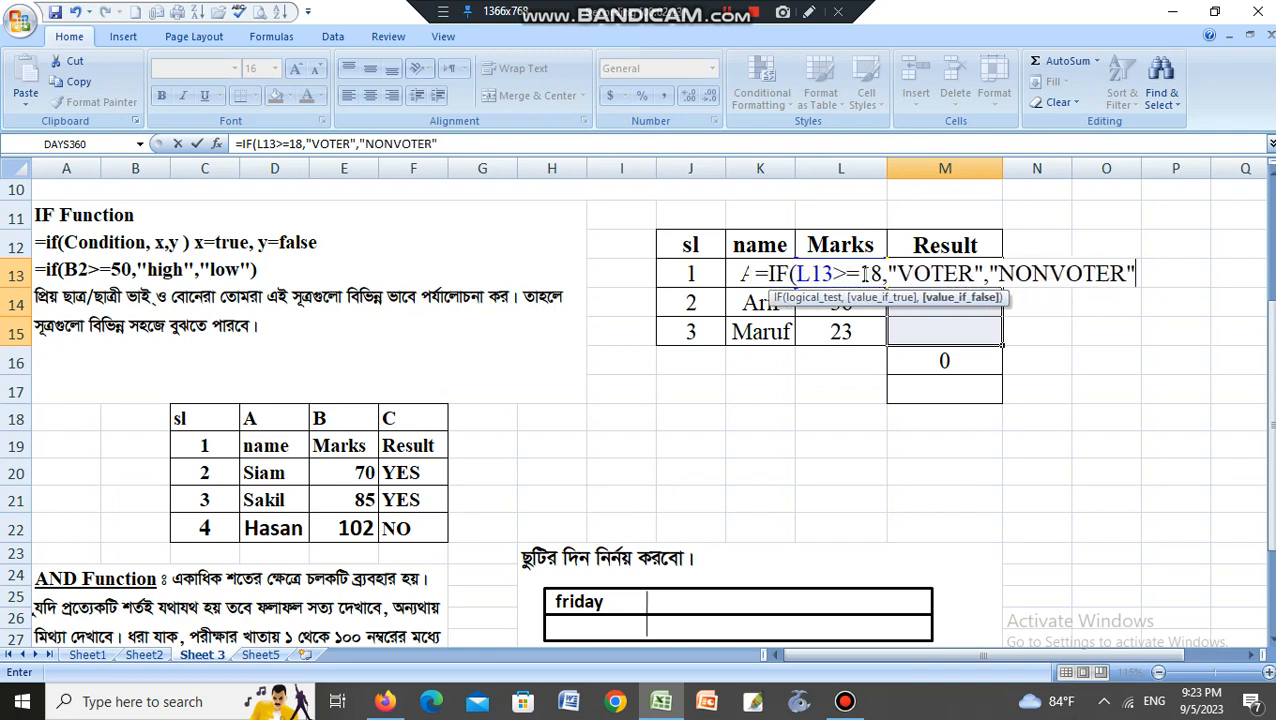
key("Return")
Step: Fill the voter formula from M13 down to M15
left_click(960, 273)
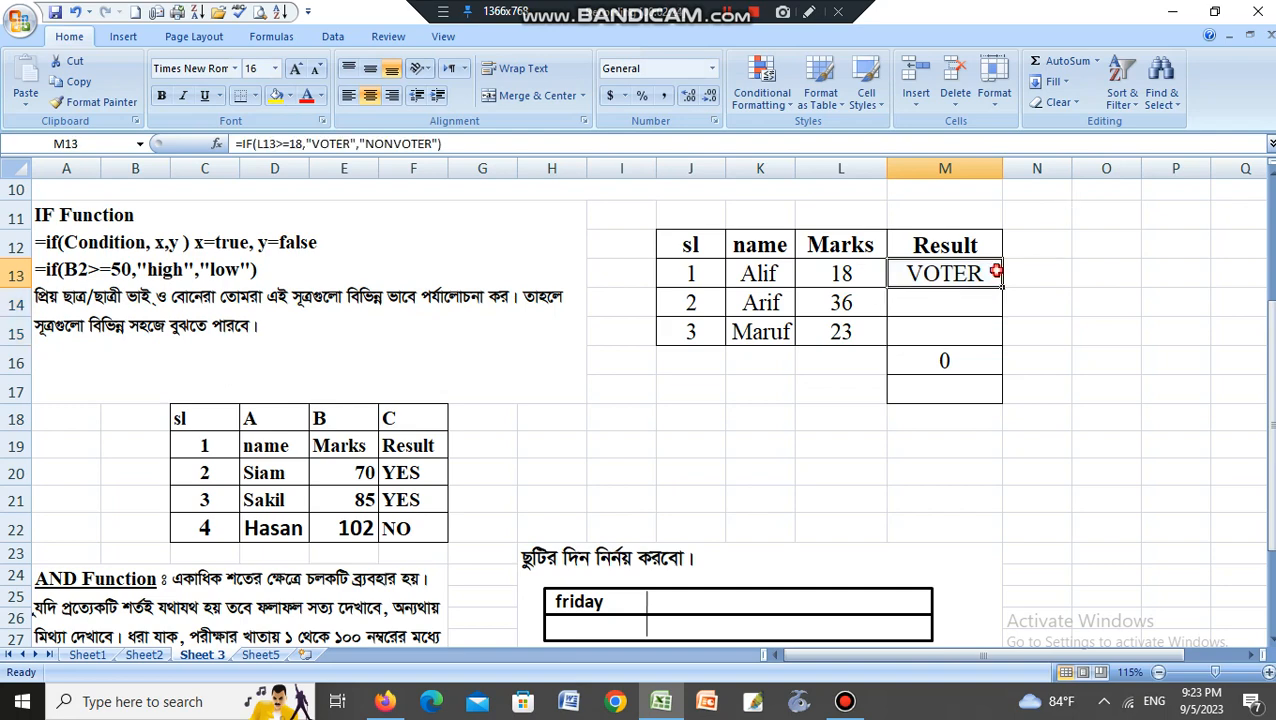
left_click_drag(1005, 293, 1011, 333)
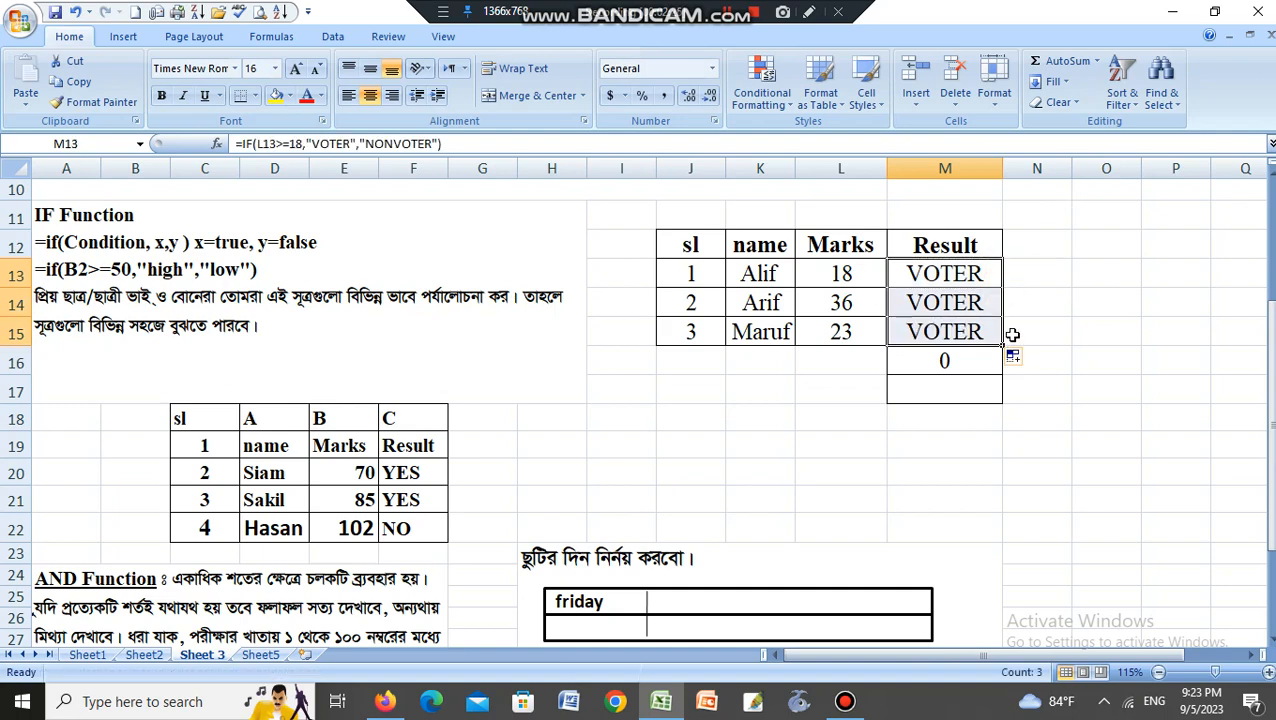
scroll(1000, 333, "down", 1)
scroll(960, 333, "up", 1)
Step: Set the marks value in L14 to 12 to test the voter formula
left_click(859, 310)
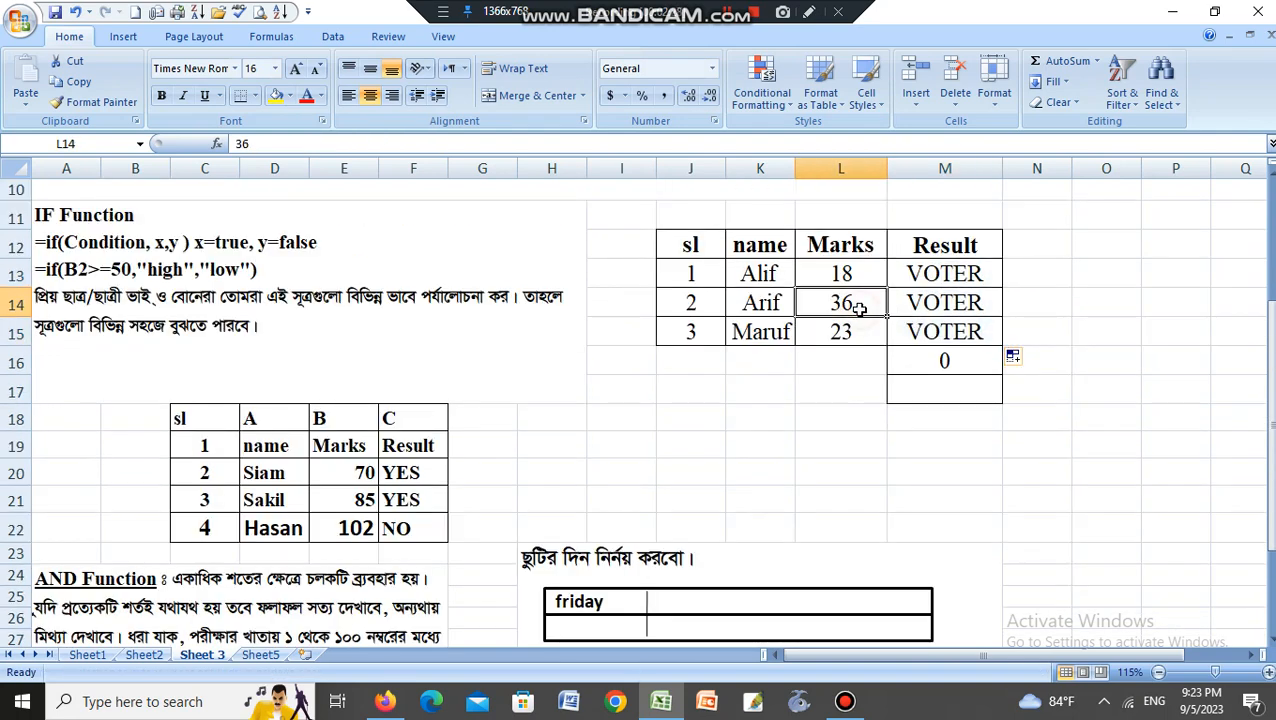
type("12")
key("Return")
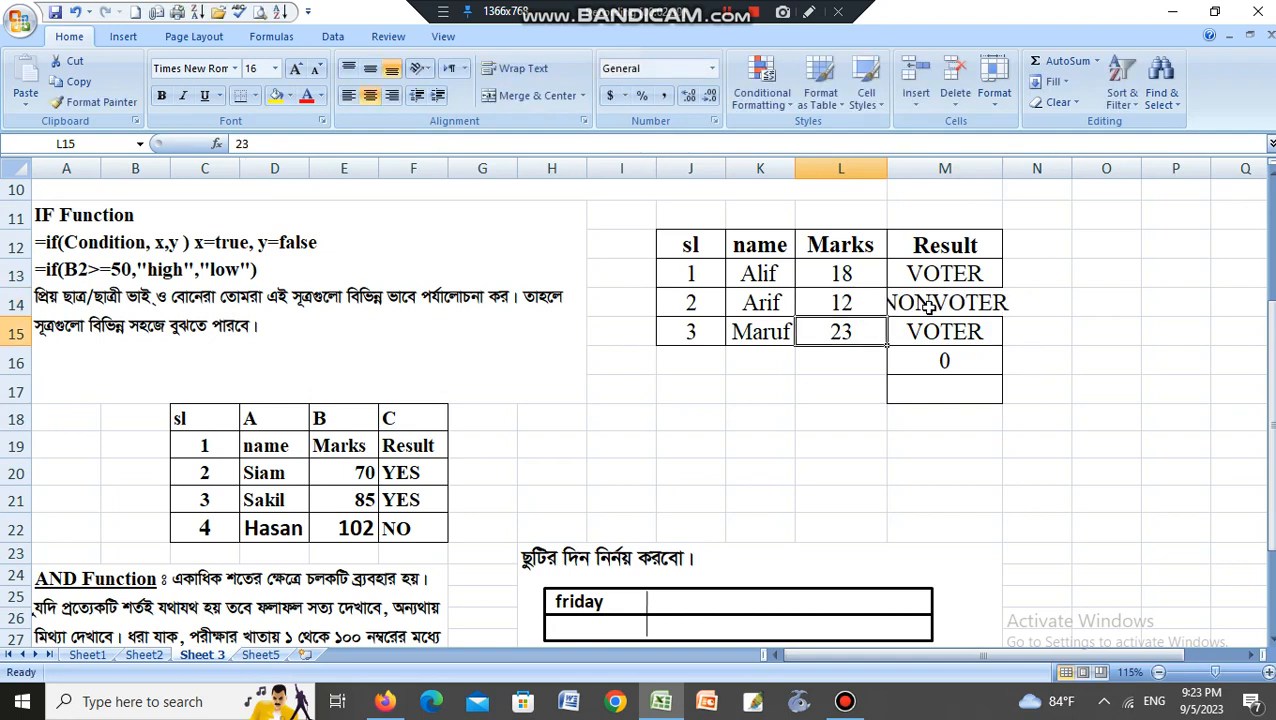
Step: Enter the current date, 9/5/2023, in cell H34 below the holiday example
scroll(922, 411, "down", 3)
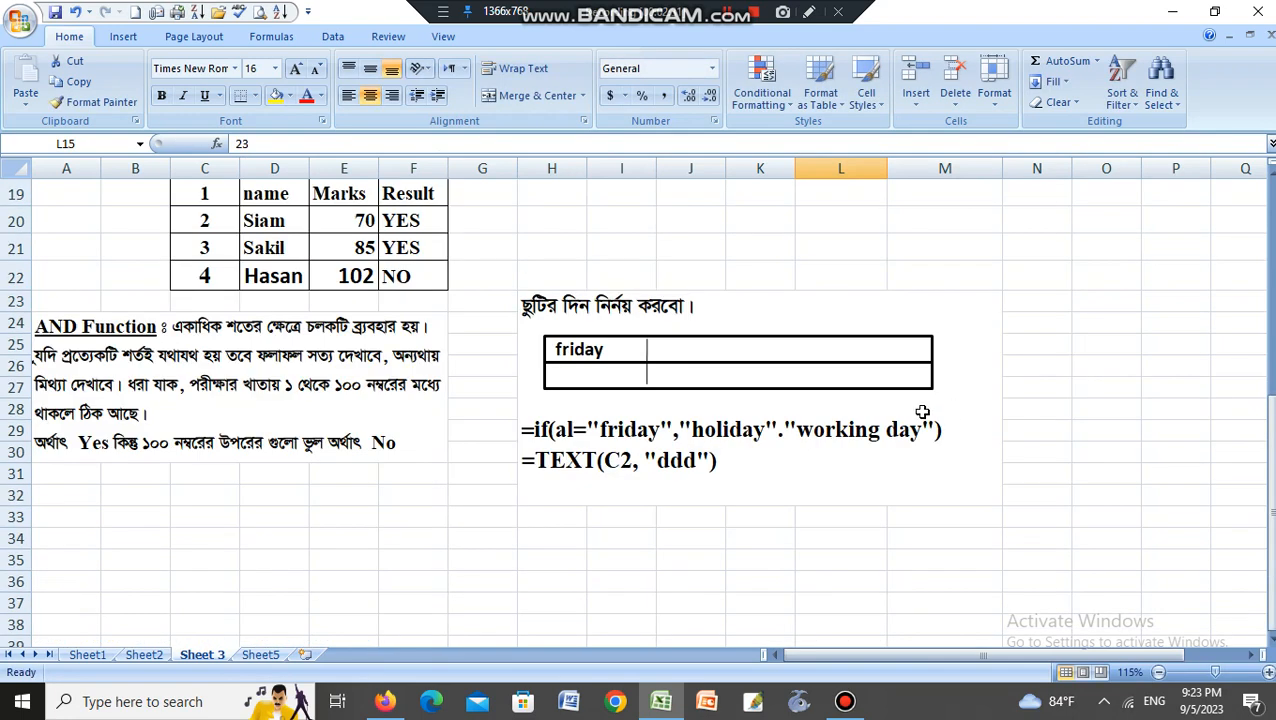
left_click(795, 354)
scroll(970, 492, "down", 1)
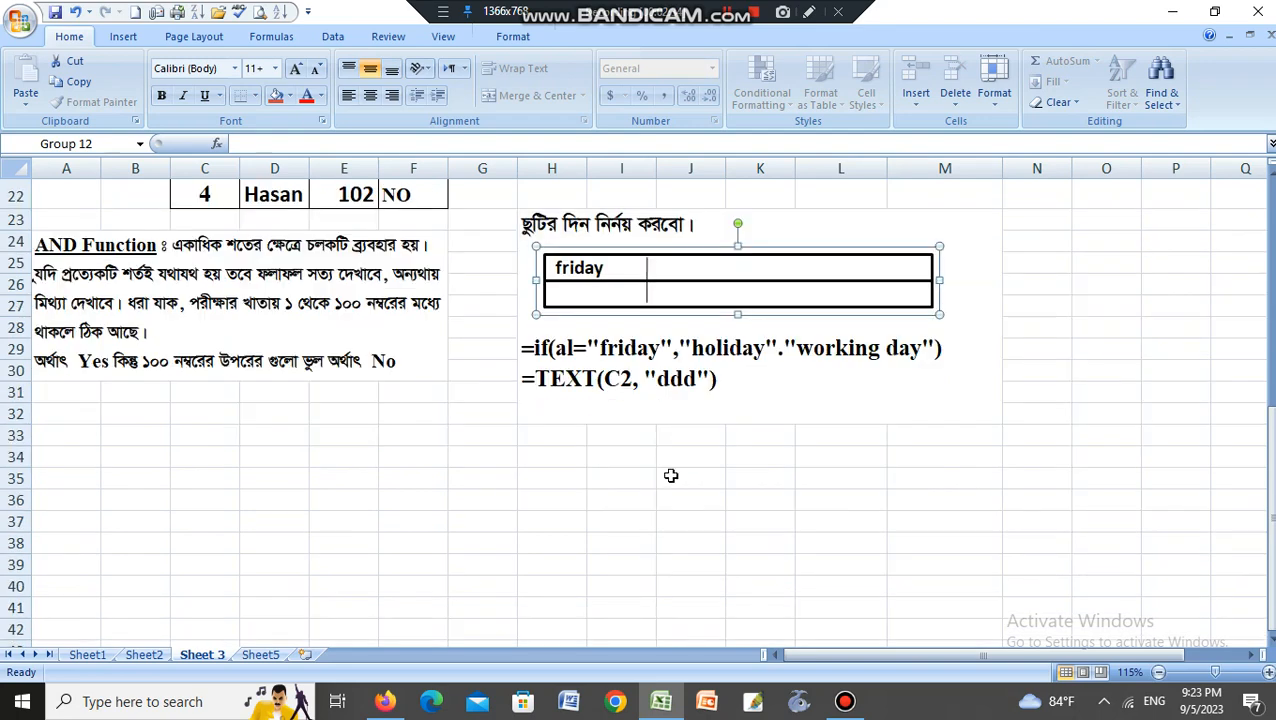
left_click(717, 450)
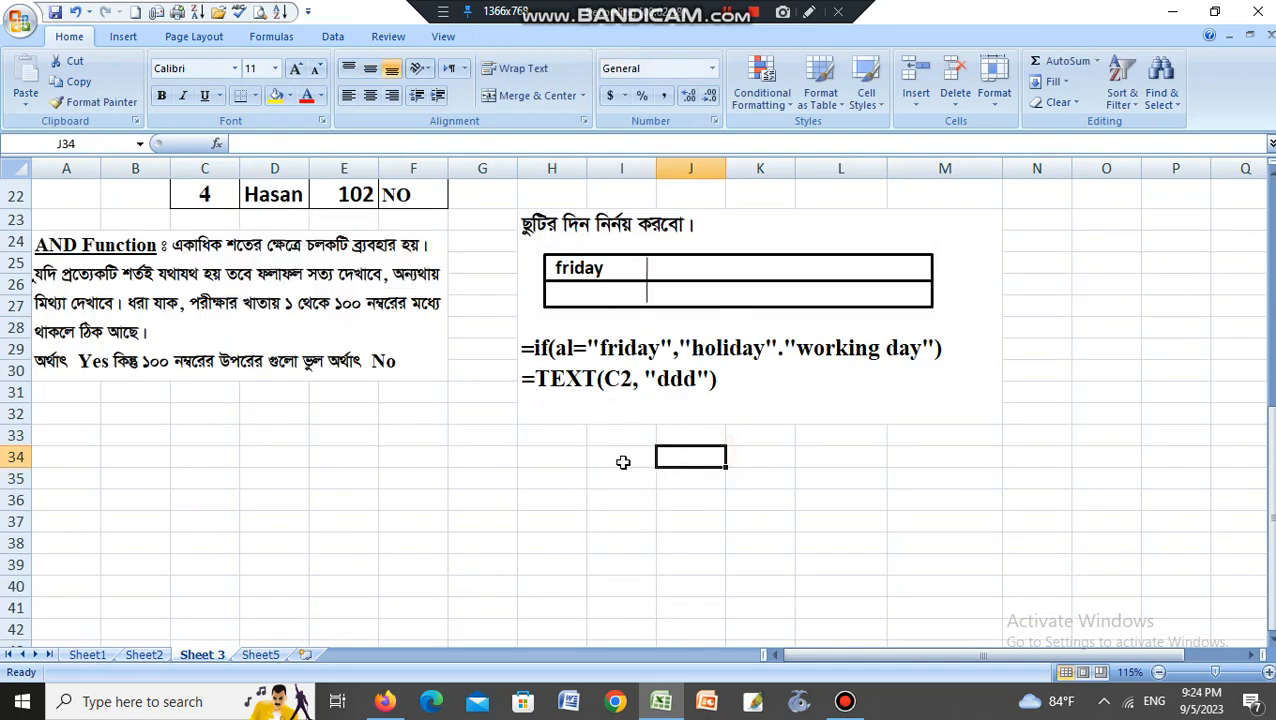
left_click(578, 462)
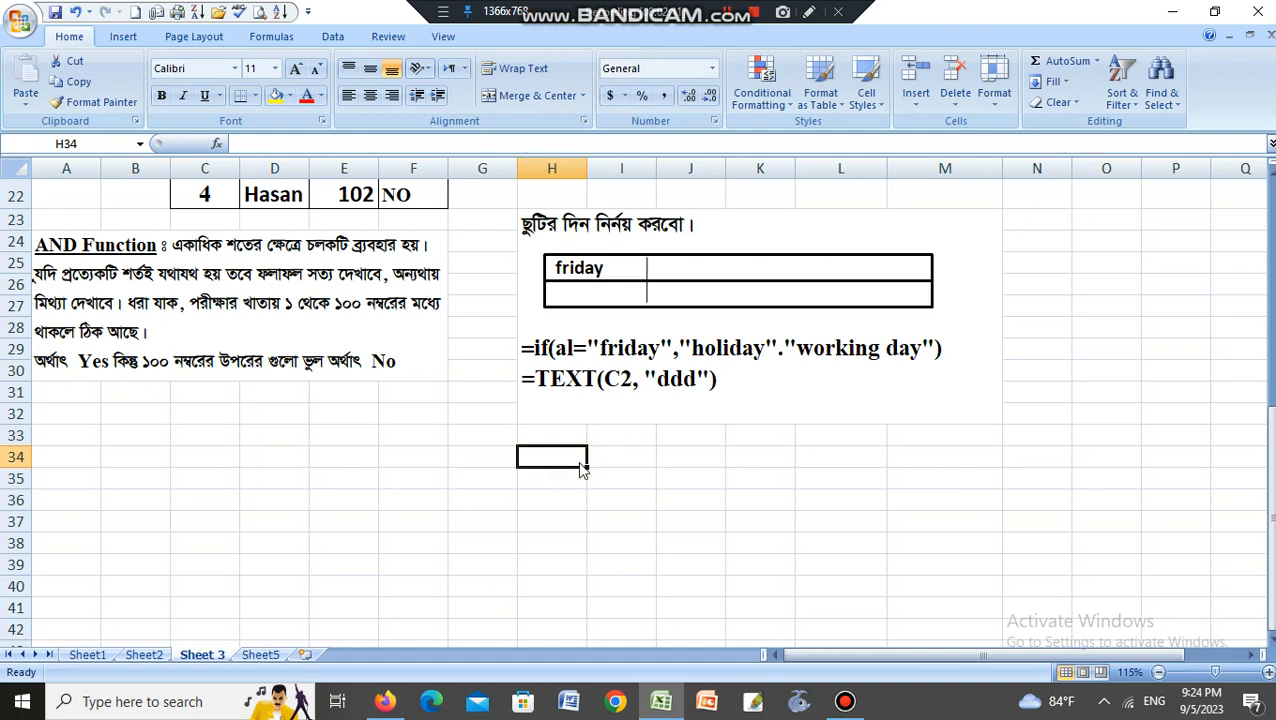
key("ctrl+semicolon")
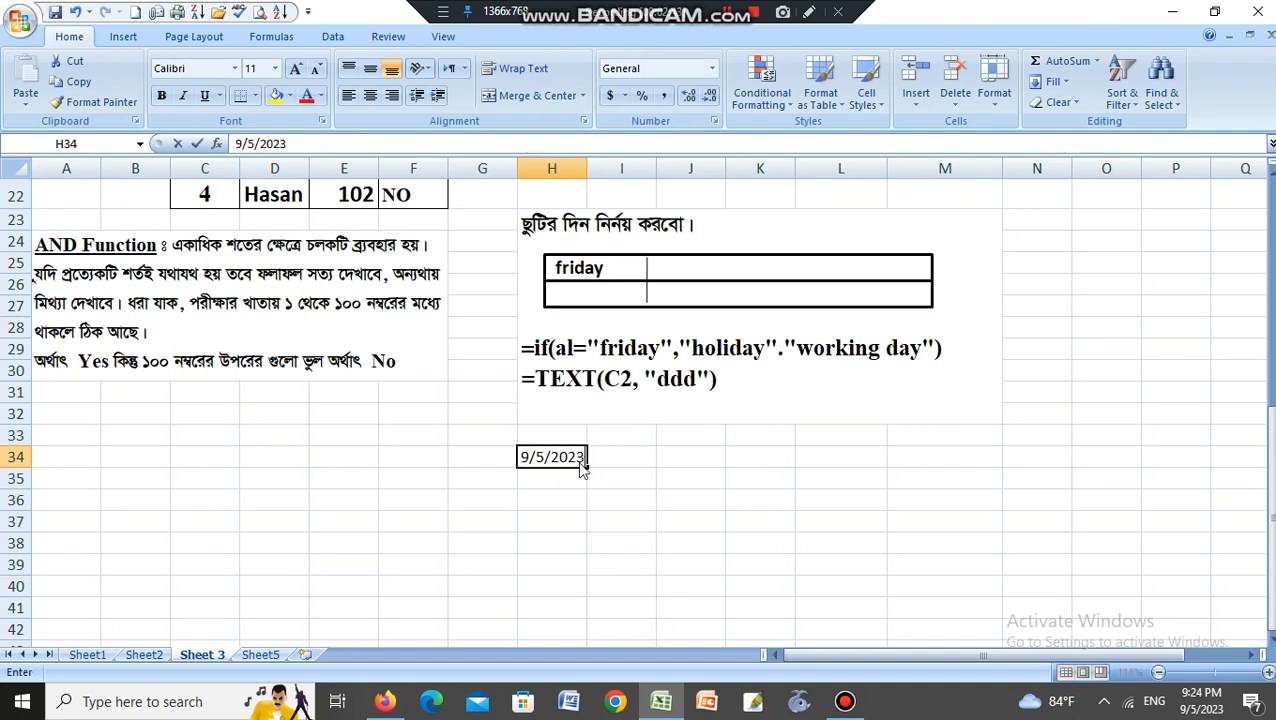
key("Return")
Step: Fill the date from H34 down to H44 and widen column H so the full dates fit
left_click(579, 461)
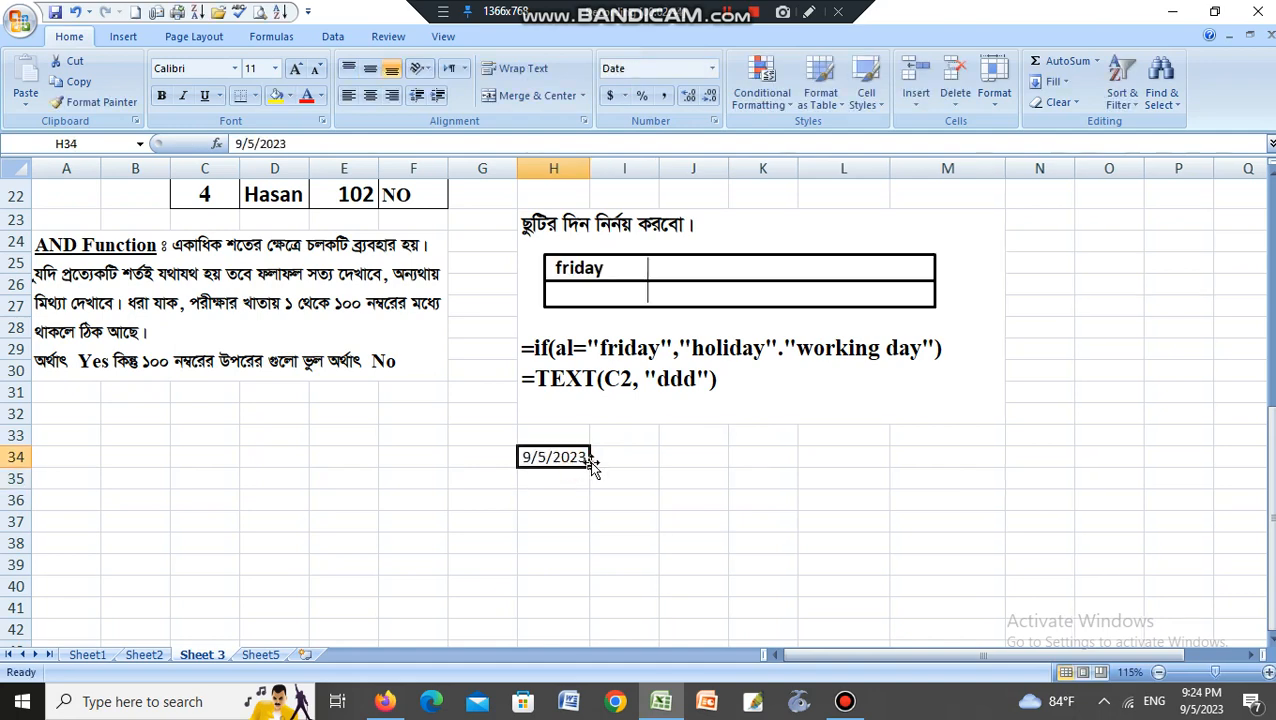
left_click_drag(587, 463, 595, 605)
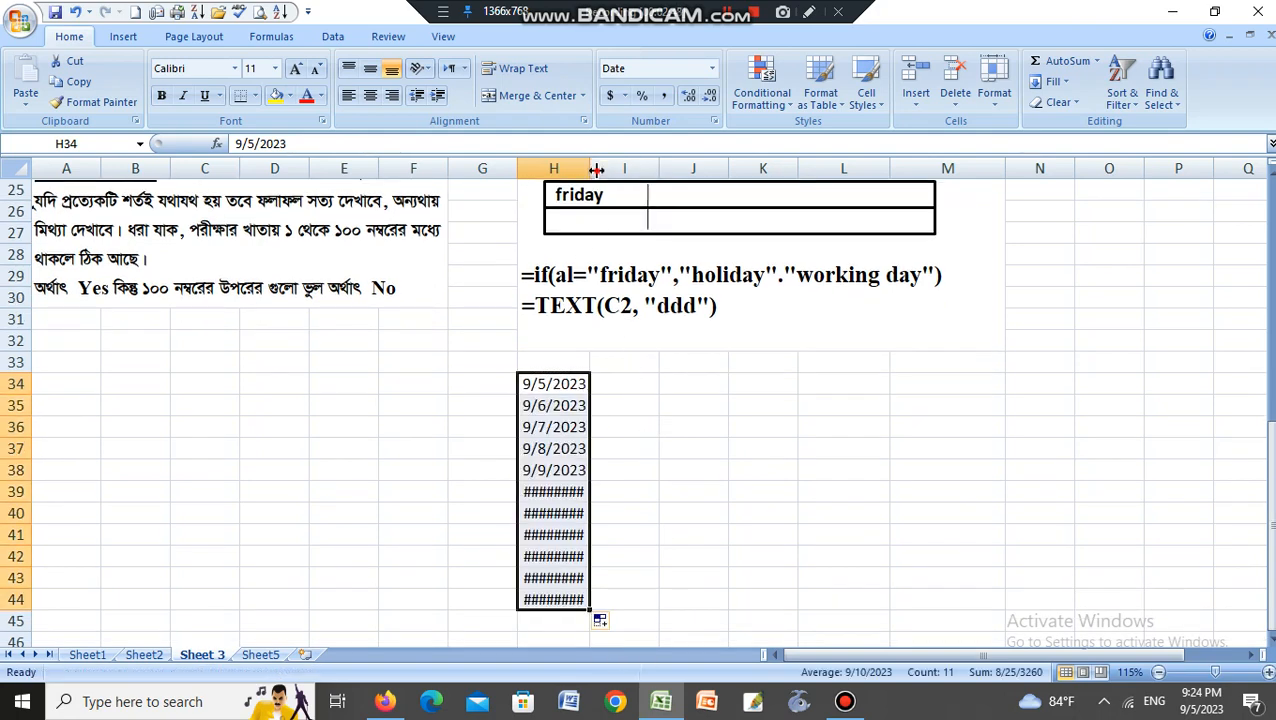
left_click_drag(590, 168, 615, 168)
left_click(717, 484)
Step: Enter a TEXT formula in I34 that formats the H34 date with "DDDD"
left_click(667, 391)
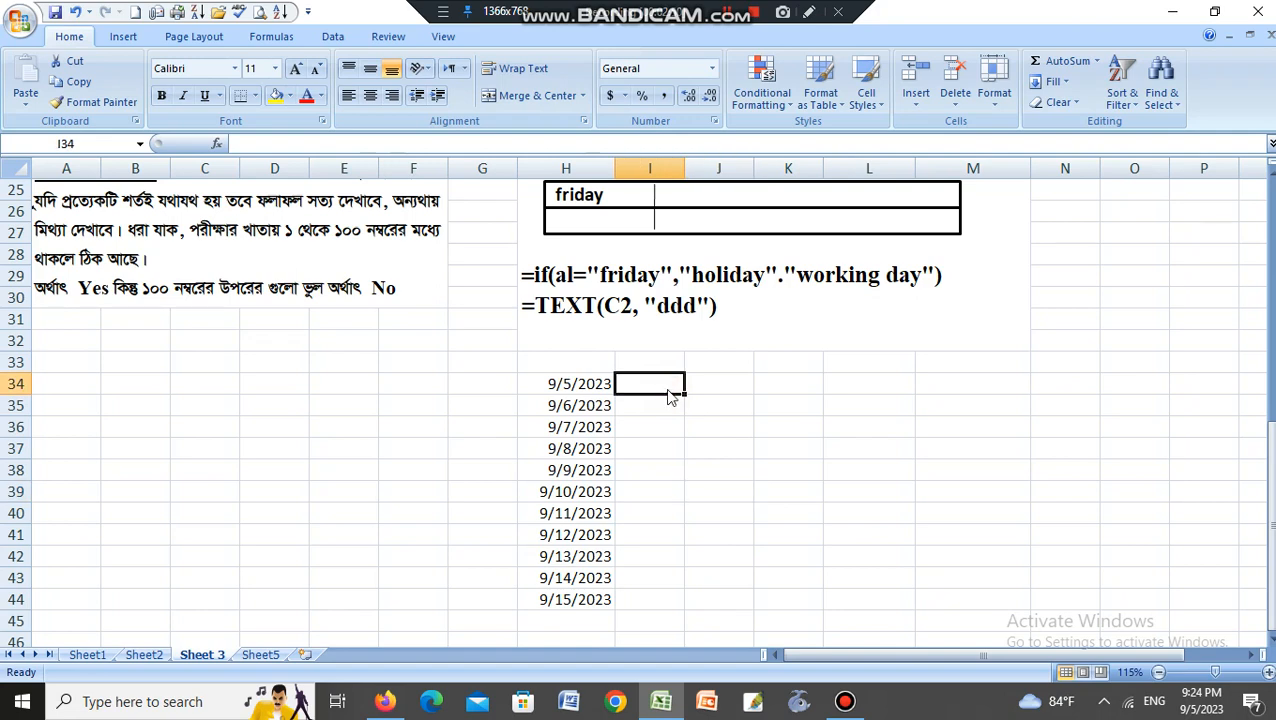
type("=TEX")
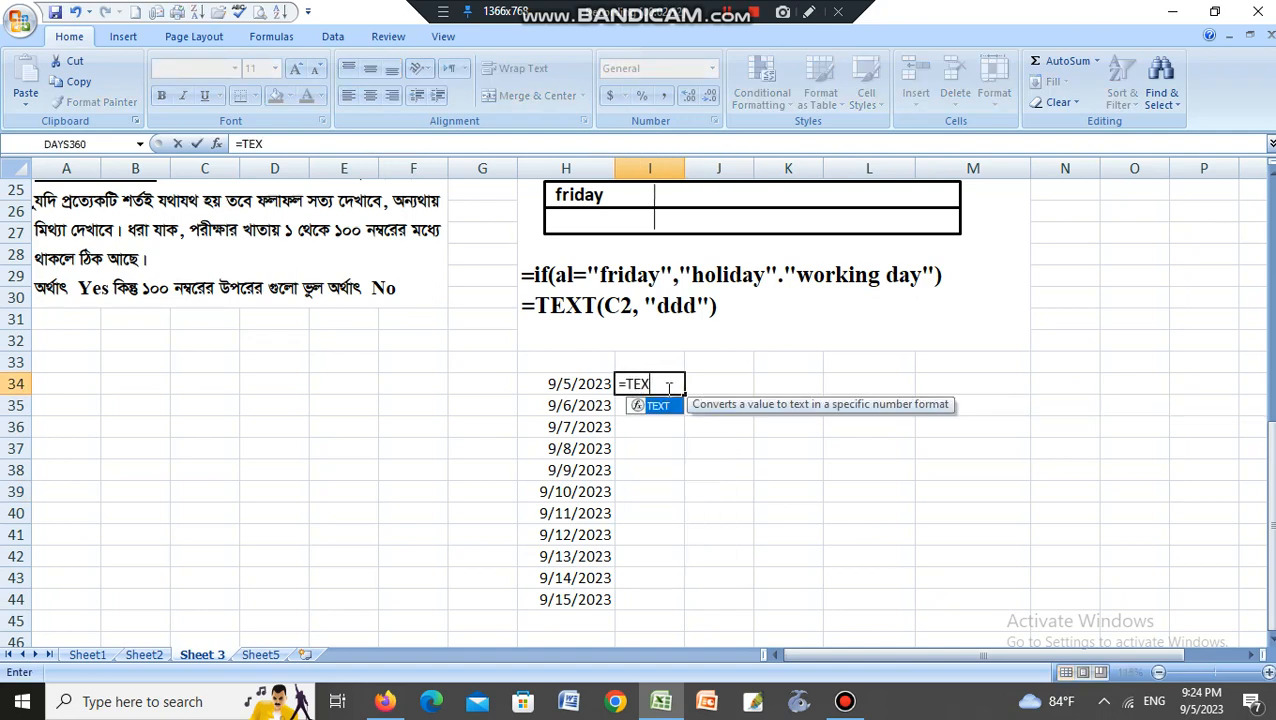
type("T(")
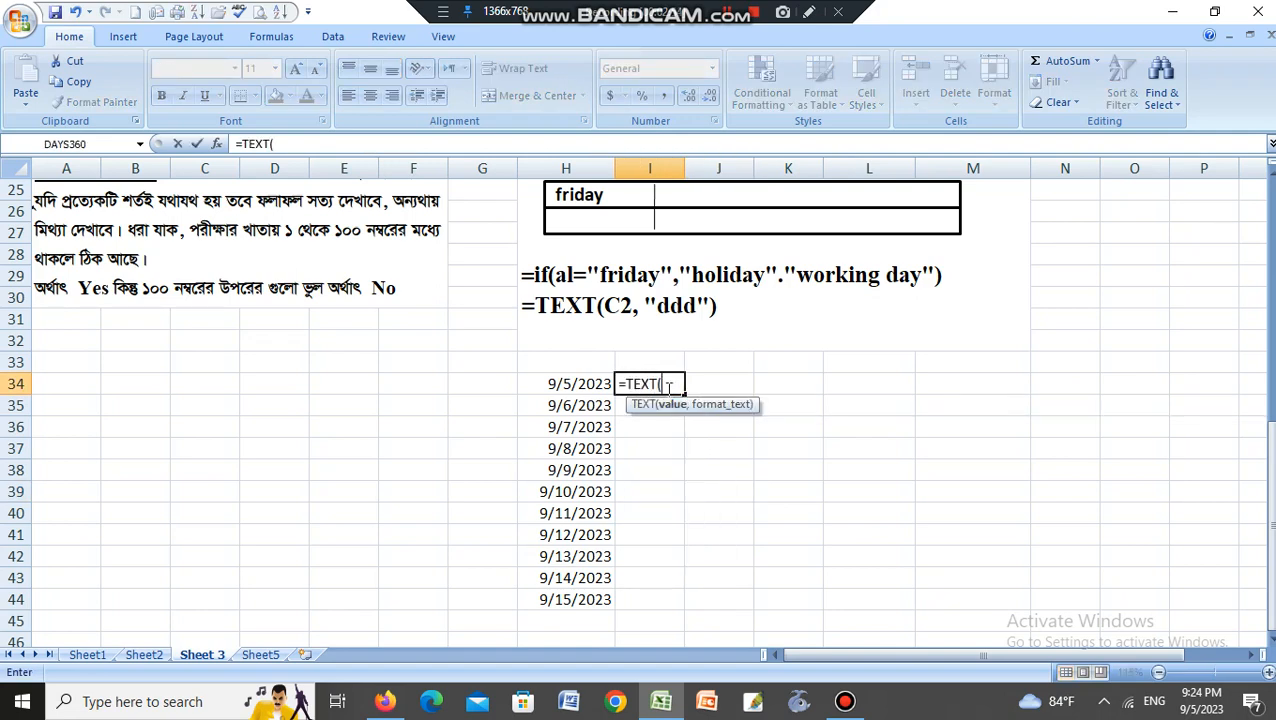
left_click(592, 385)
type(",")
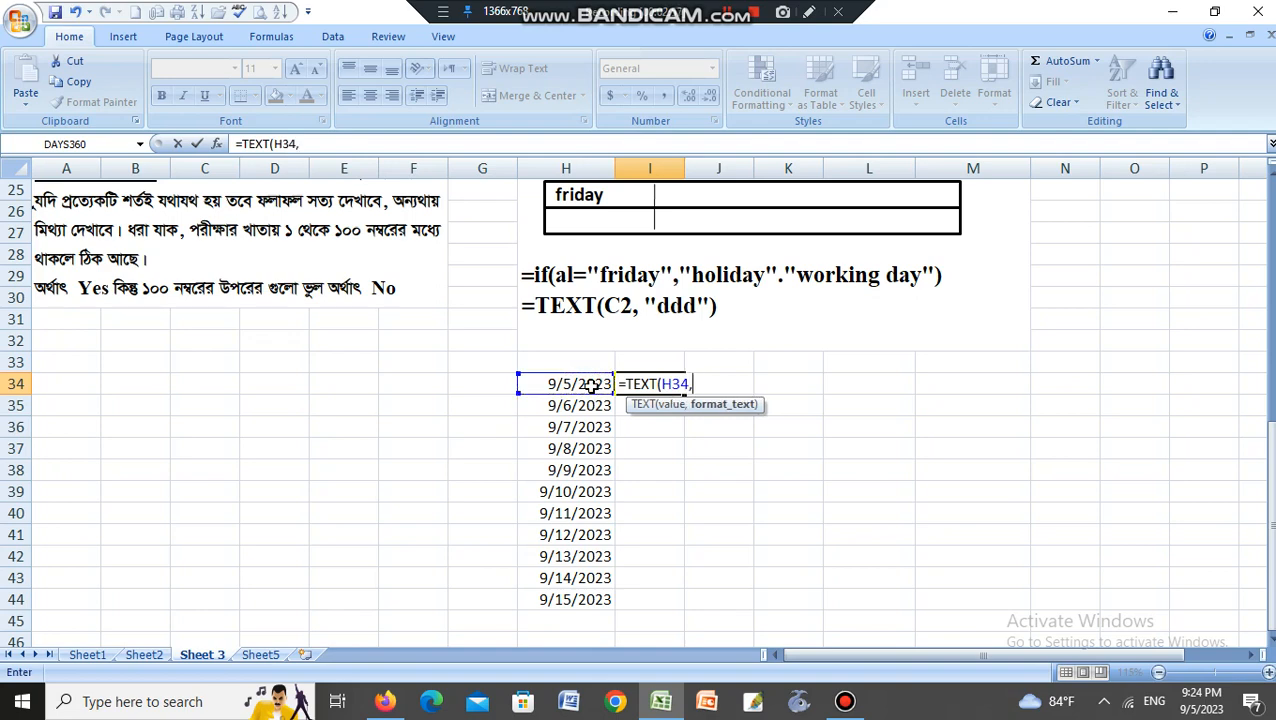
type("\"DDDD")
key("Return")
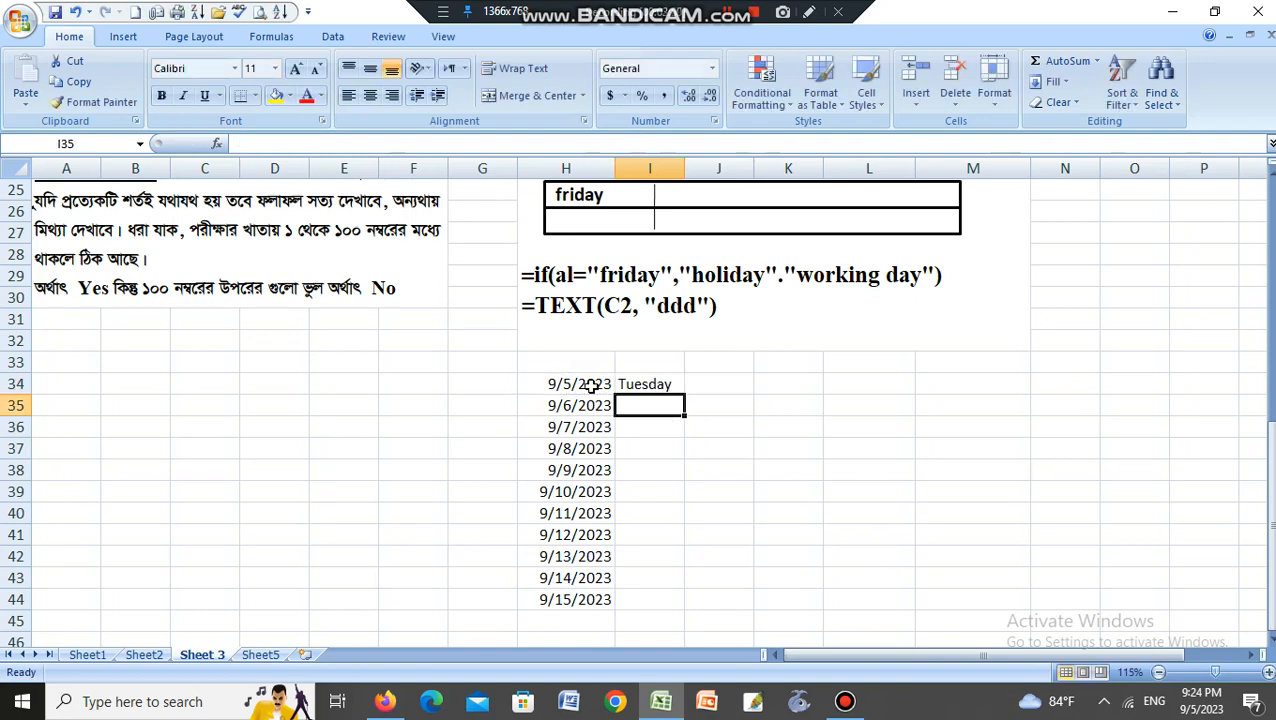
Step: Re-enter the weekday formula in I34 as =TEXT(H34,"dddd")
left_click(664, 385)
type("=")
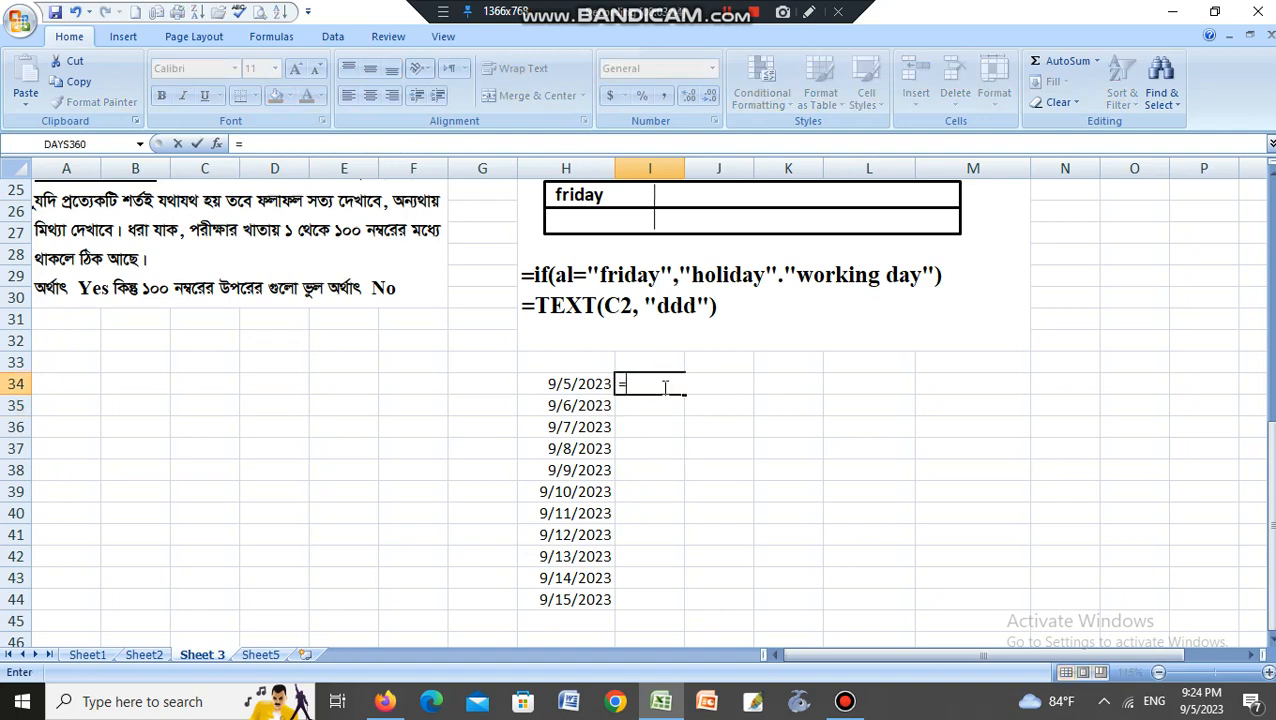
type("TEXT(")
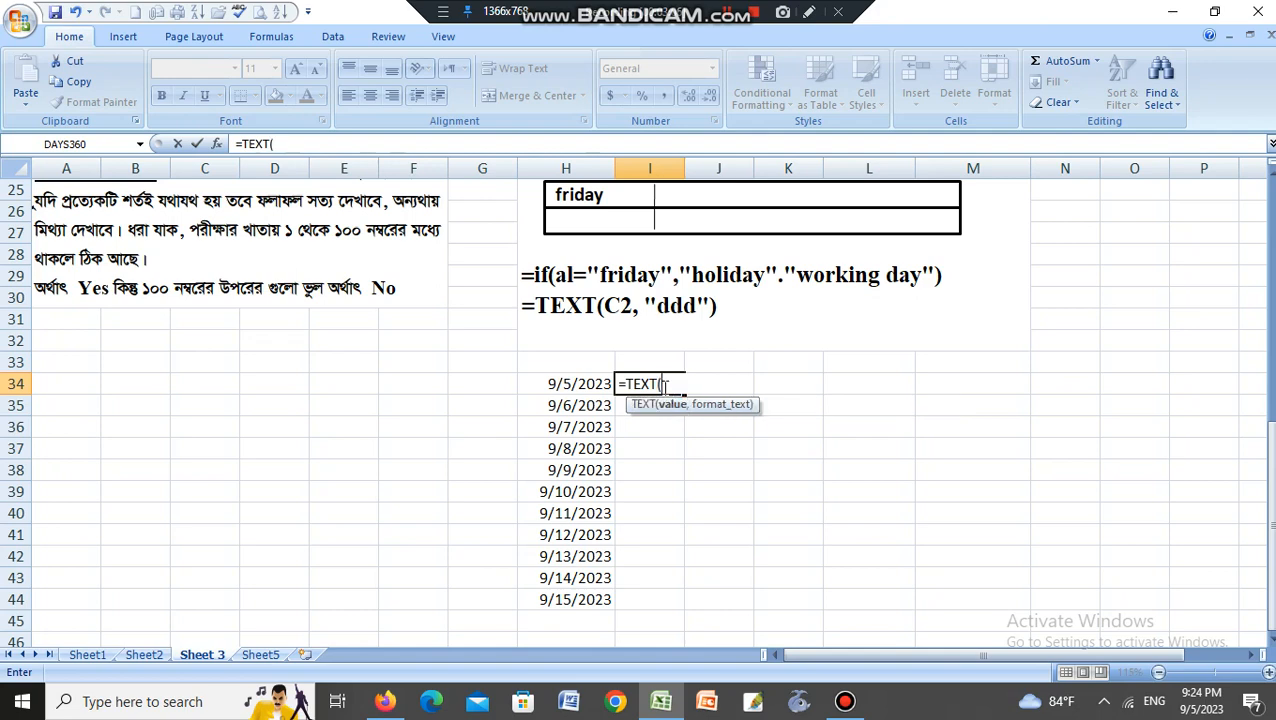
left_click(586, 390)
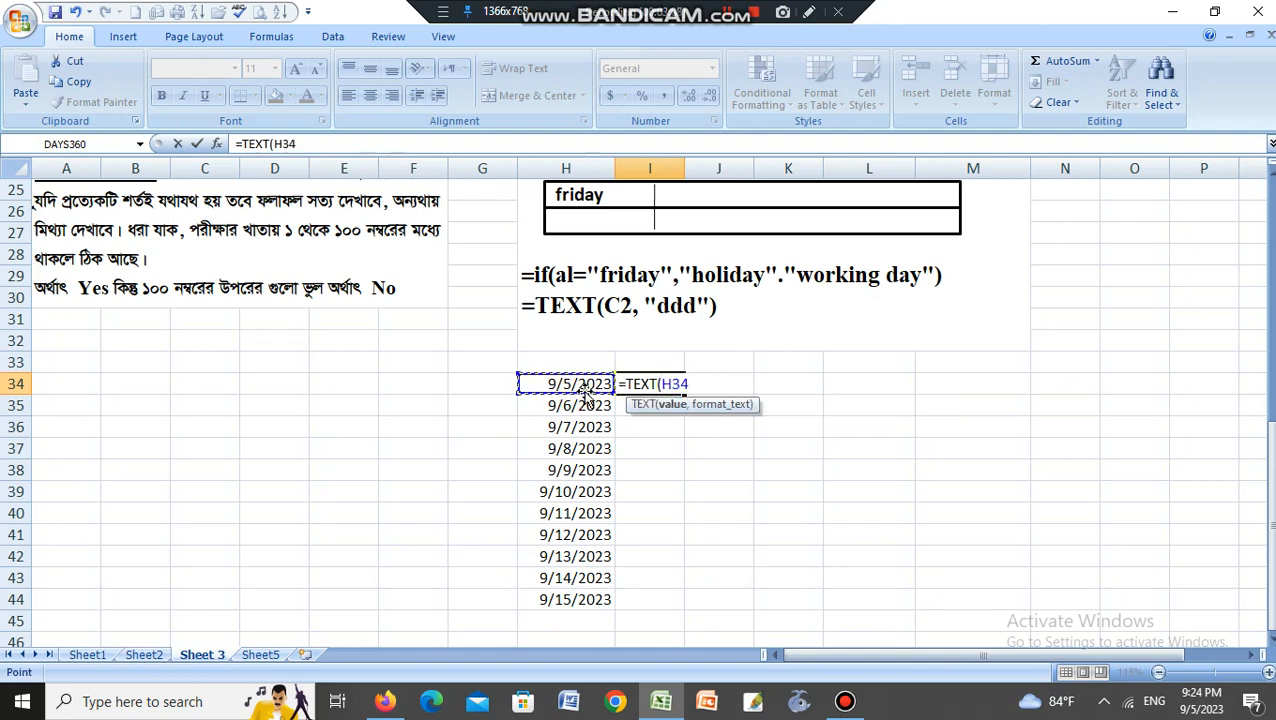
type(",\"d")
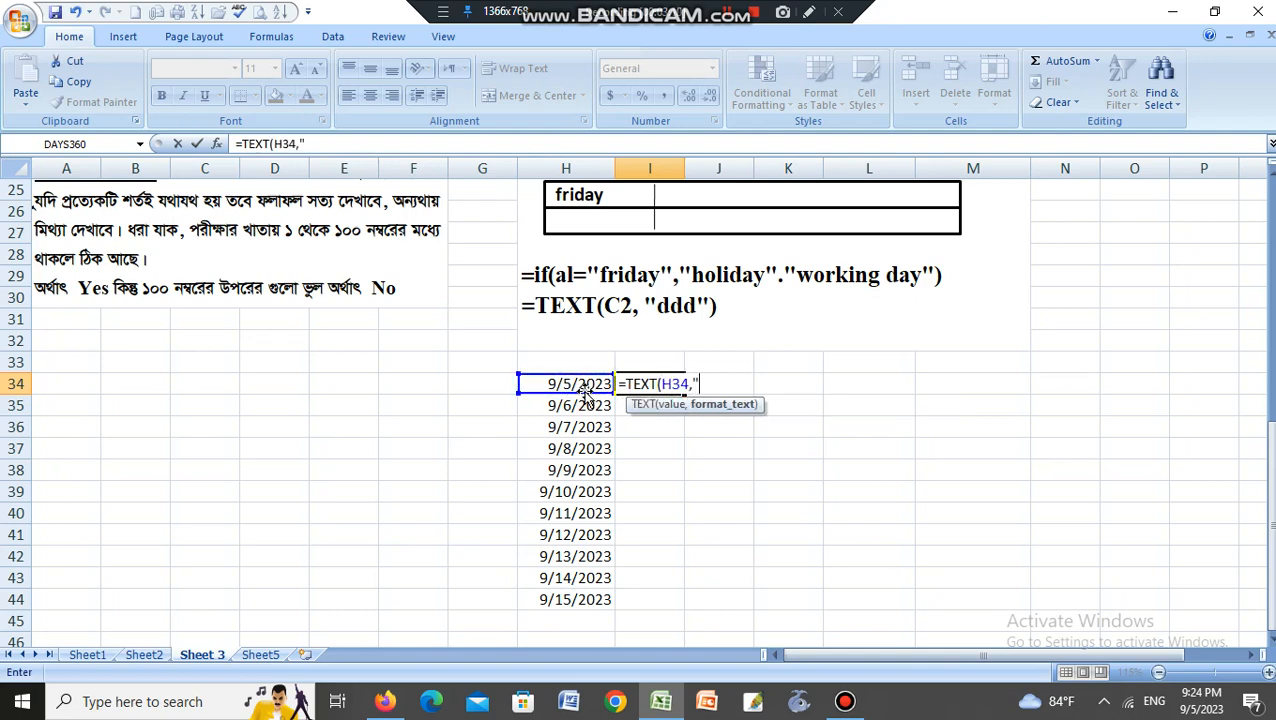
type("ddd\")")
key("Return")
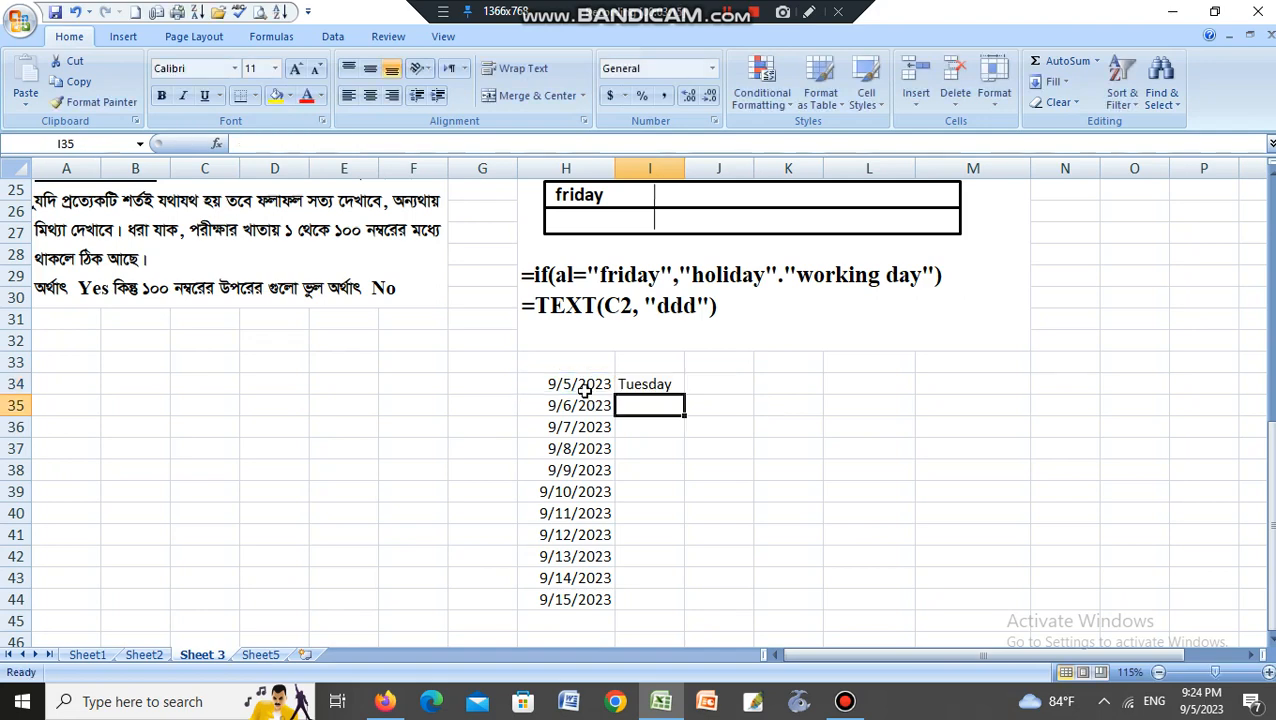
Step: Shorten the format code in the I34 formula to "ddd" for an abbreviated weekday
left_click(650, 388)
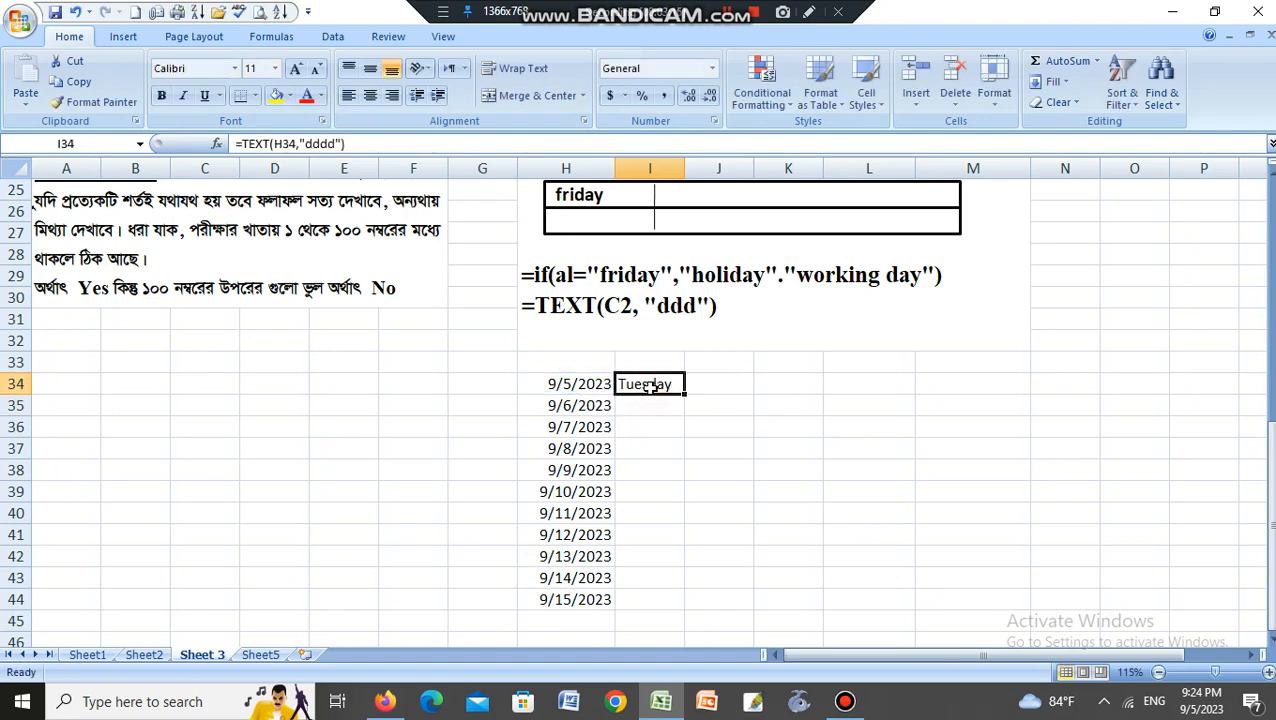
left_click(331, 144)
key("BackSpace")
key("Return")
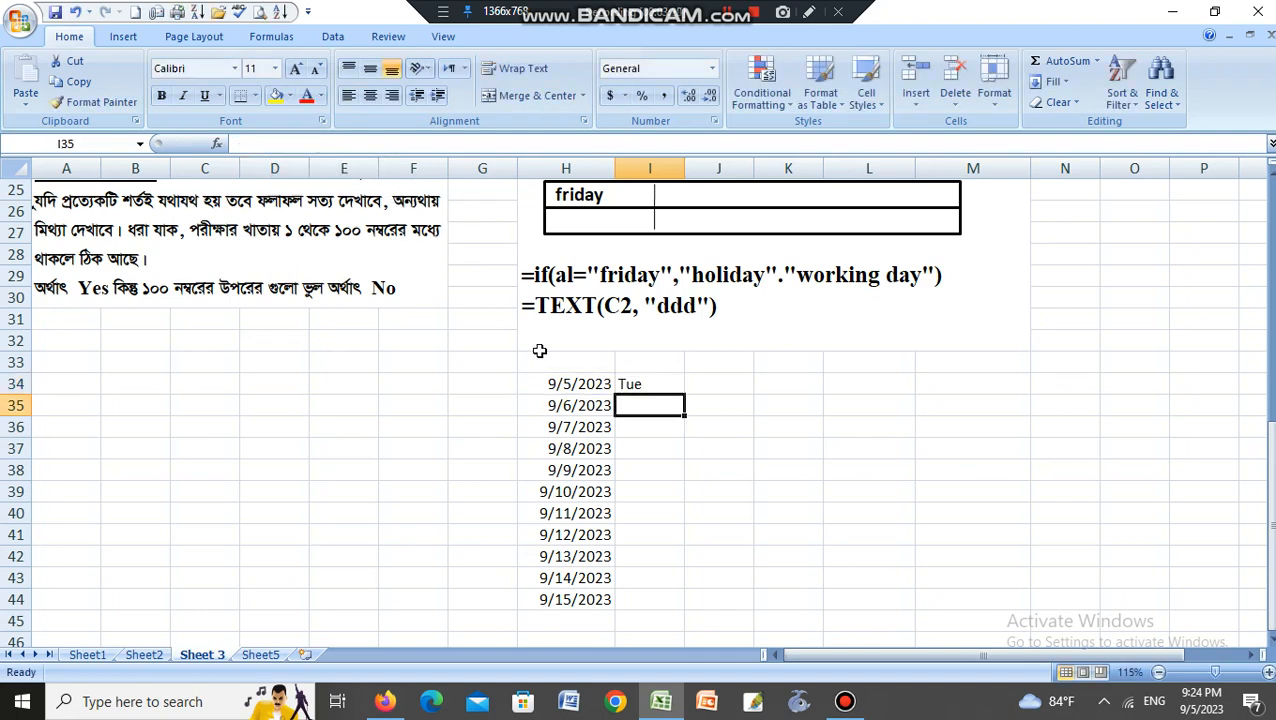
Step: Shorten the format code in the I34 weekday formula to "dd"
left_click(655, 386)
left_click(331, 144)
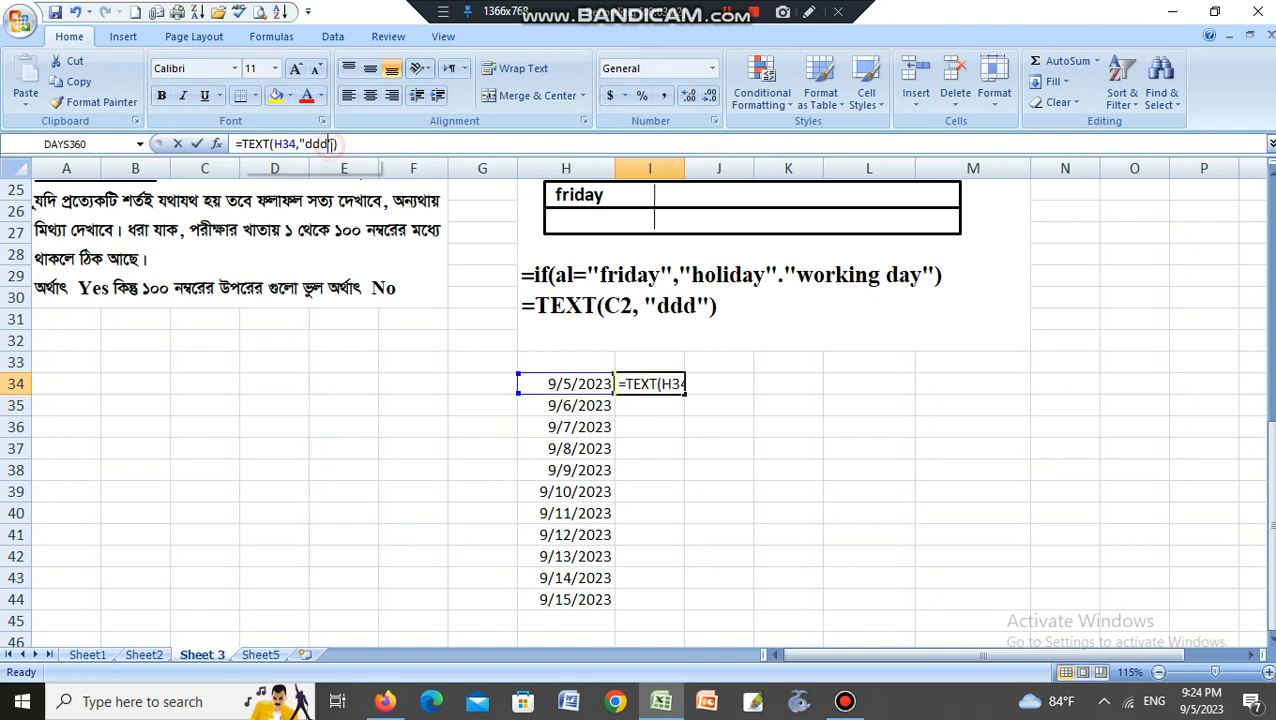
key("BackSpace")
key("Return")
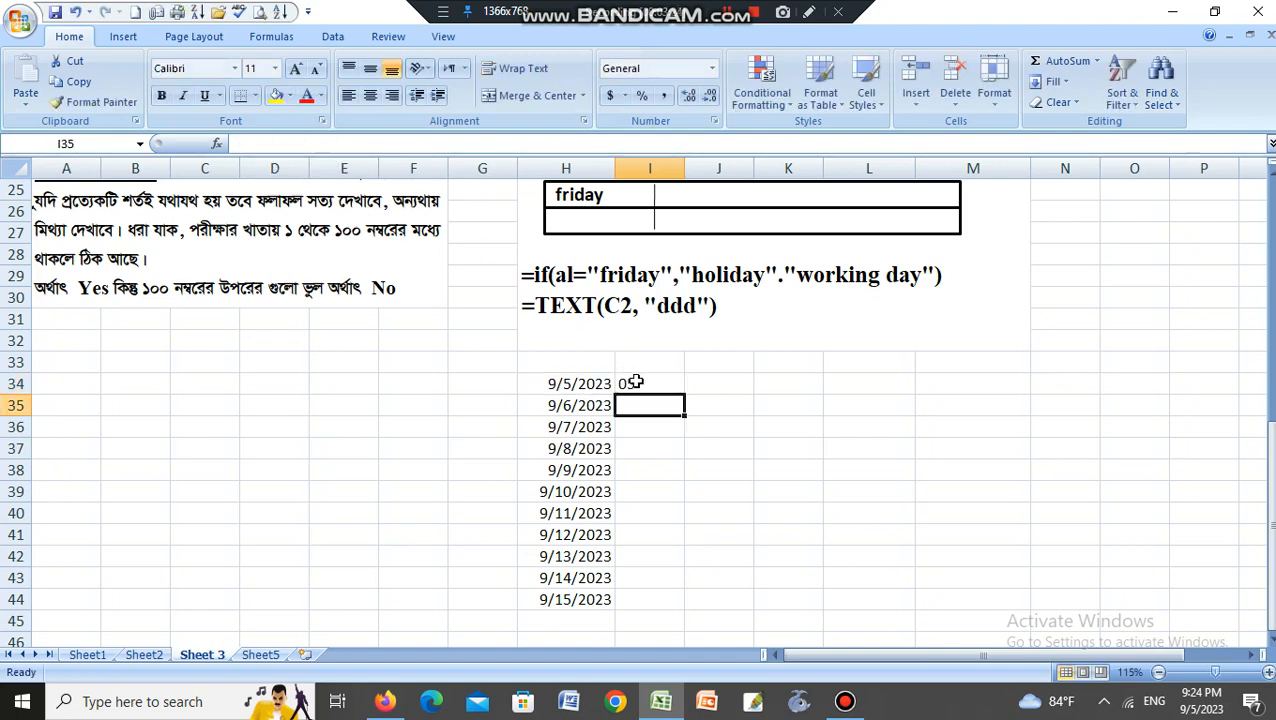
Step: Reduce the format code in the I34 TEXT formula to a single "d"
left_click(636, 383)
left_click(320, 143)
key("BackSpace")
key("Return")
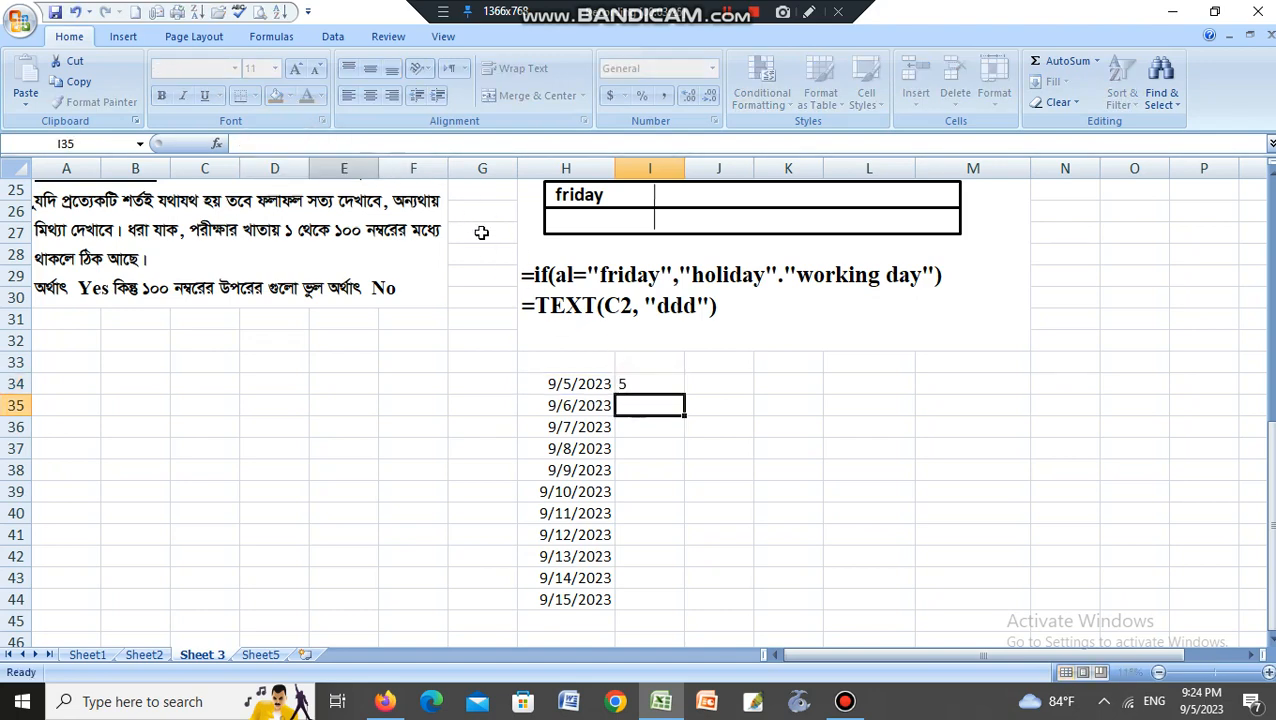
Step: Set the format code in the I34 formula to "DDDD" and fill the formula down to I43
left_click(650, 385)
left_click(312, 144)
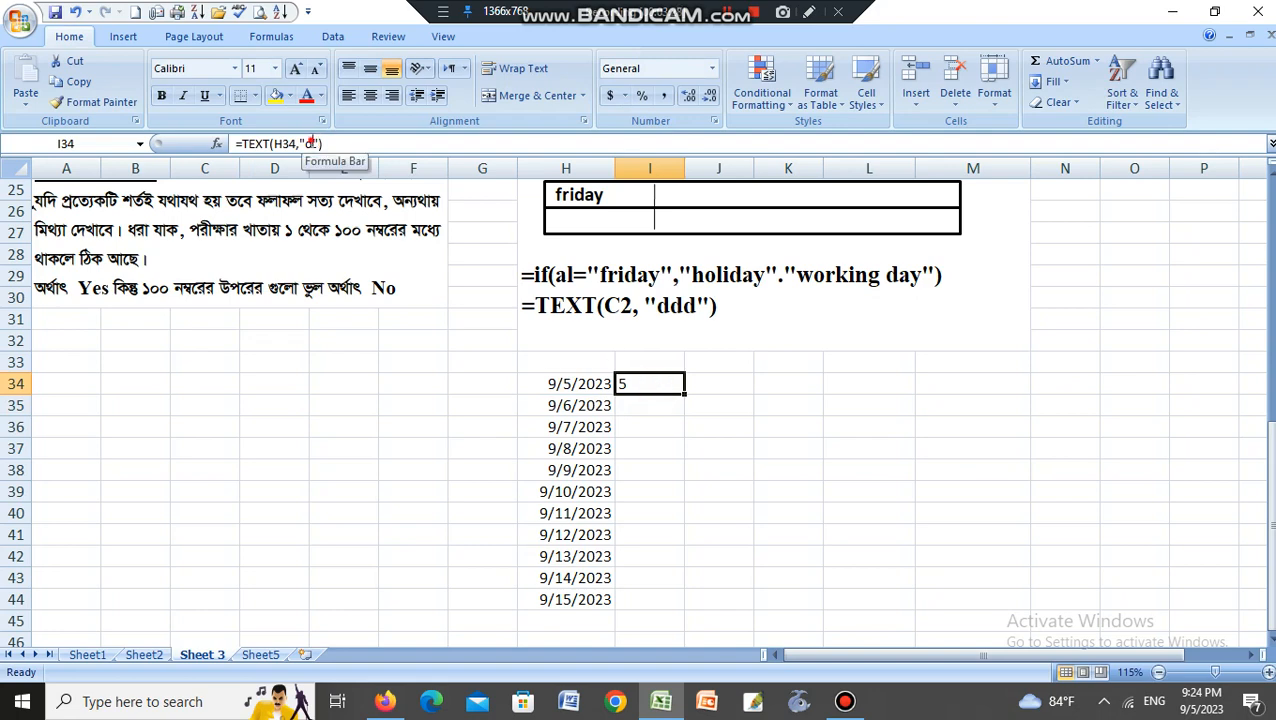
type("DDD")
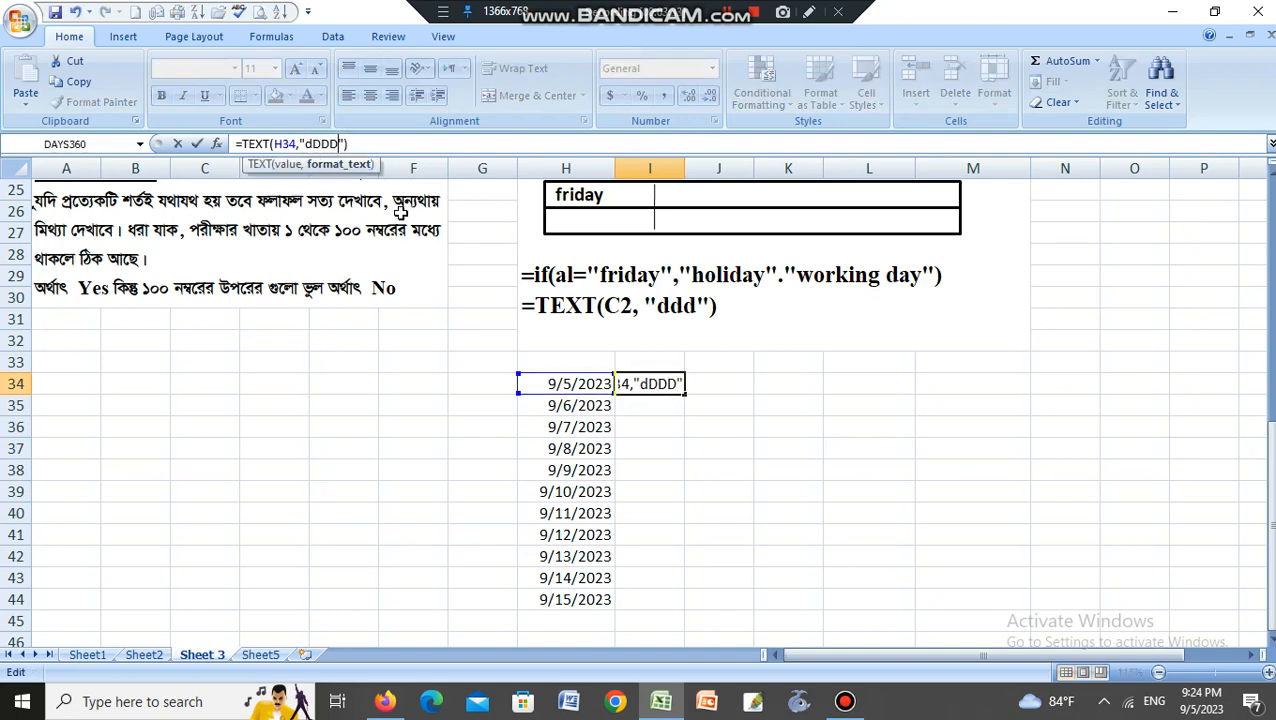
key("BackSpace")
key("BackSpace")
key("BackSpace")
key("BackSpace")
type("DDDD")
key("Return")
left_click(678, 385)
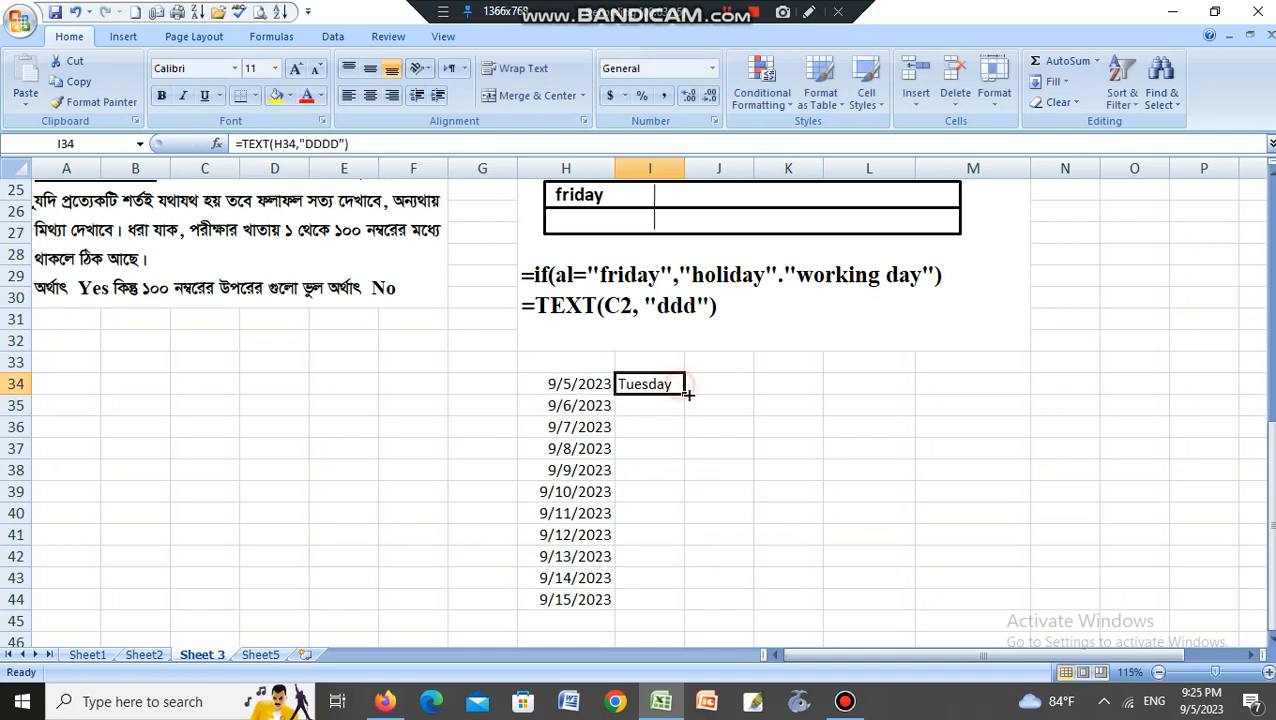
left_click_drag(688, 394, 678, 578)
Step: Enter =IF(I34="FRIDAY","HOLIDAY","WORKING DAY") in J34 to classify the weekday
left_click(743, 388)
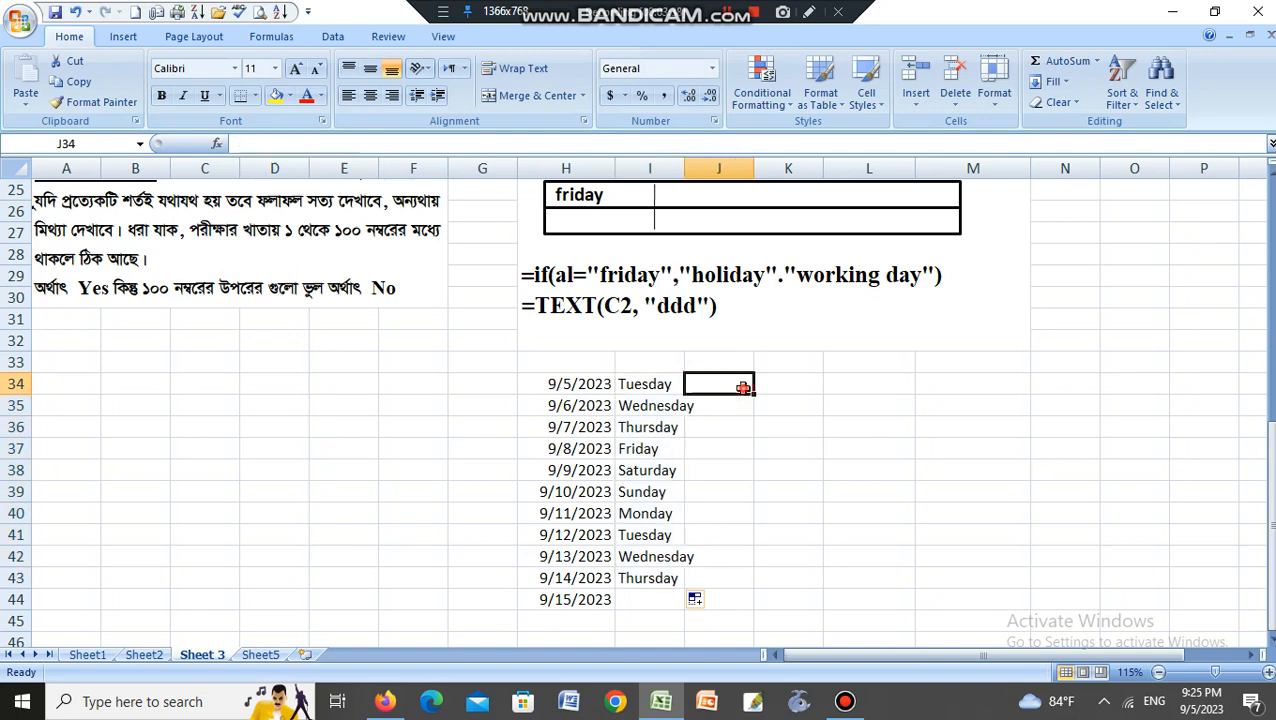
type("=IF(")
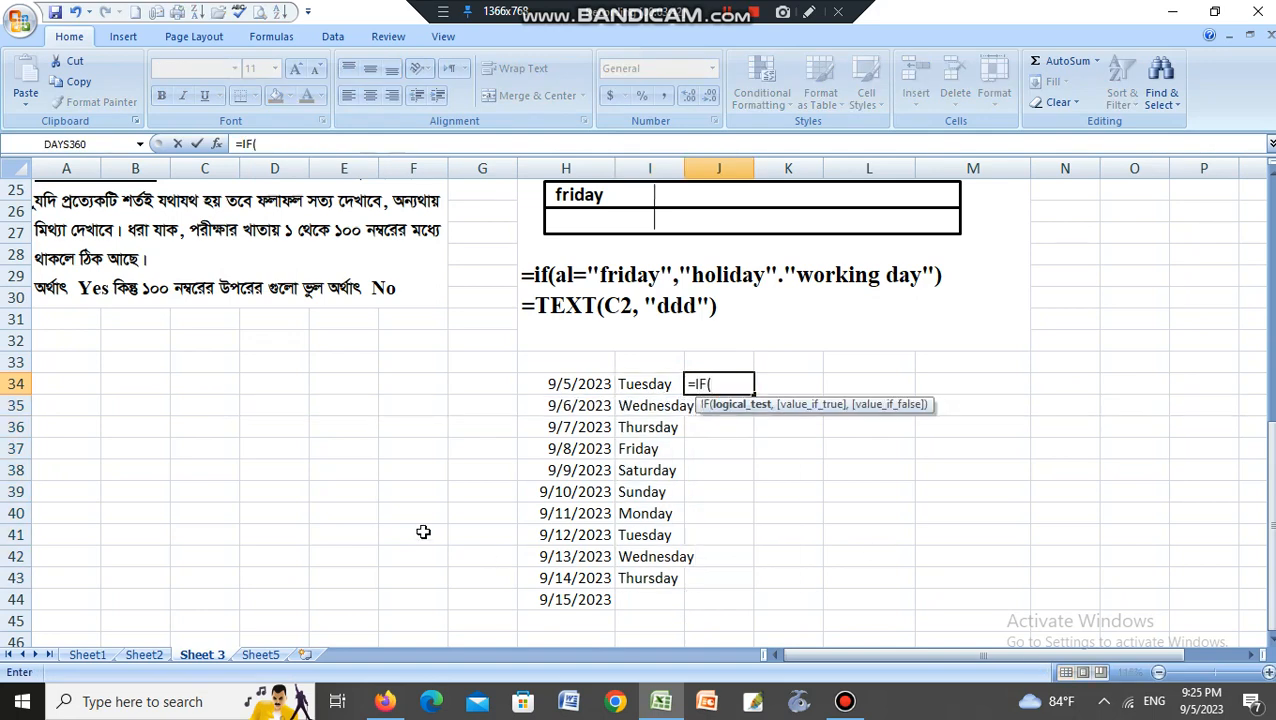
left_click(640, 388)
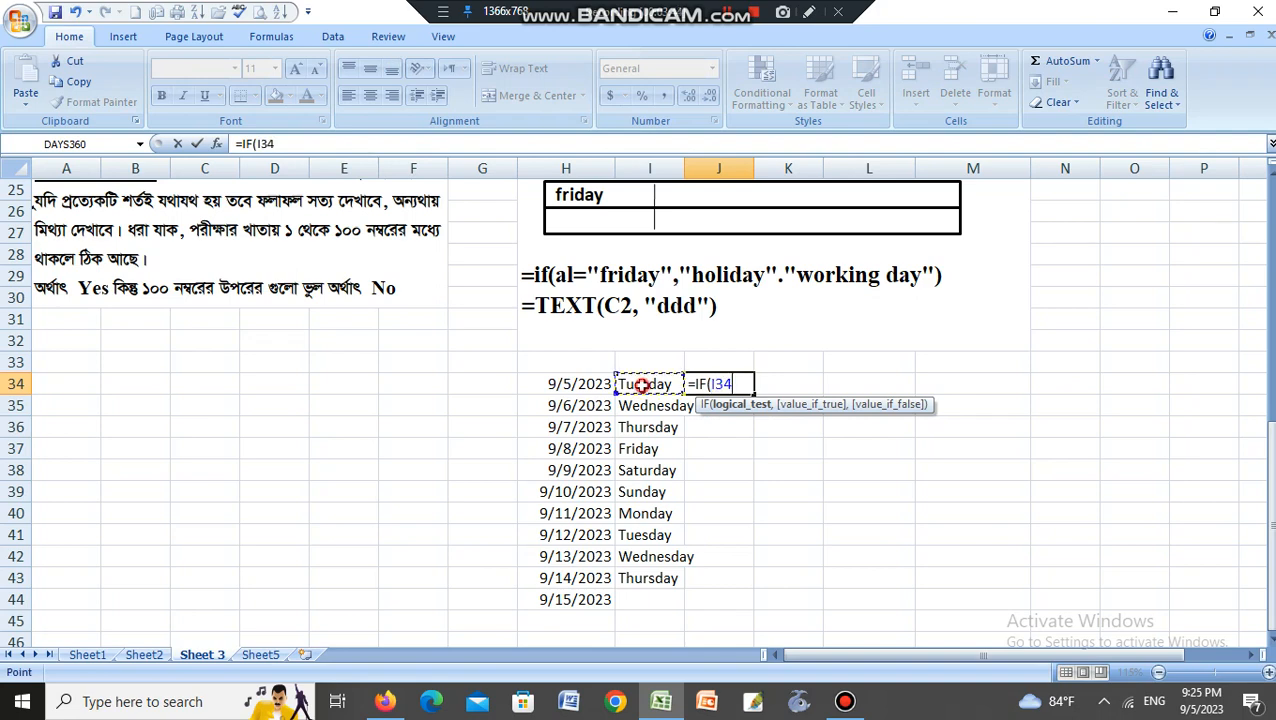
type("=\"F")
type("RIDAY")
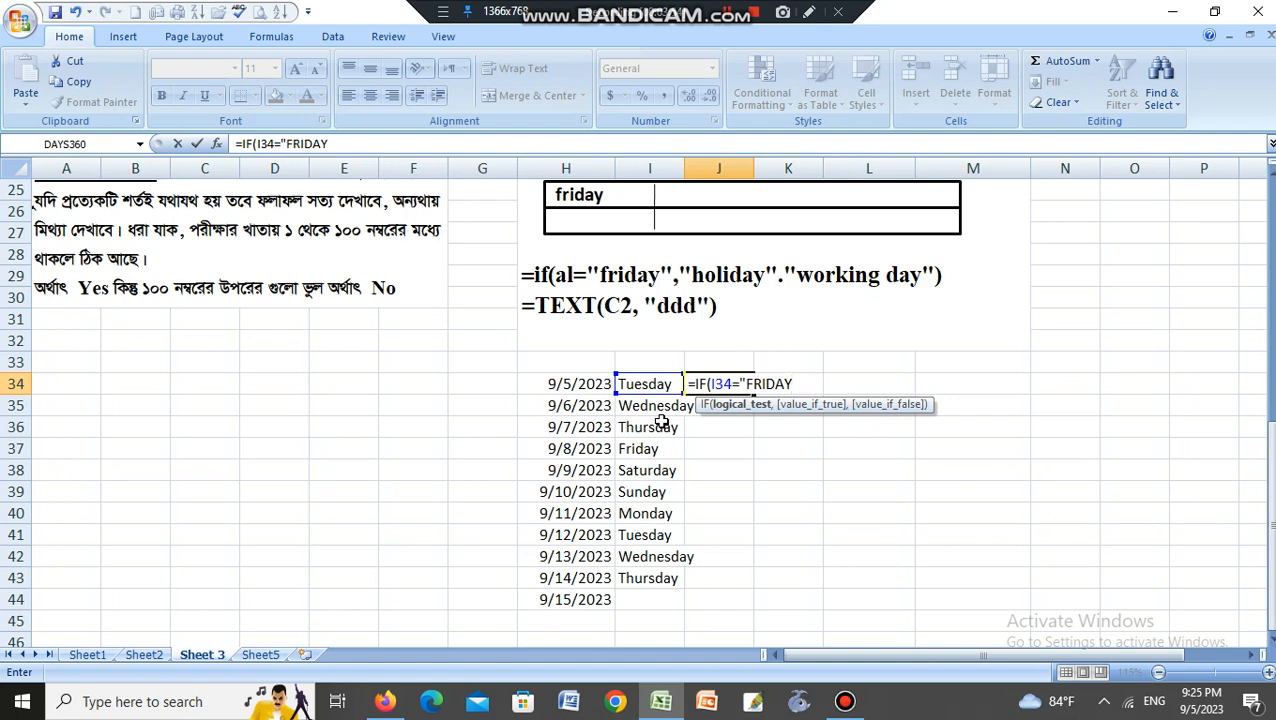
type("\"M")
key("BackSpace")
type("<")
type("\"")
type(",")
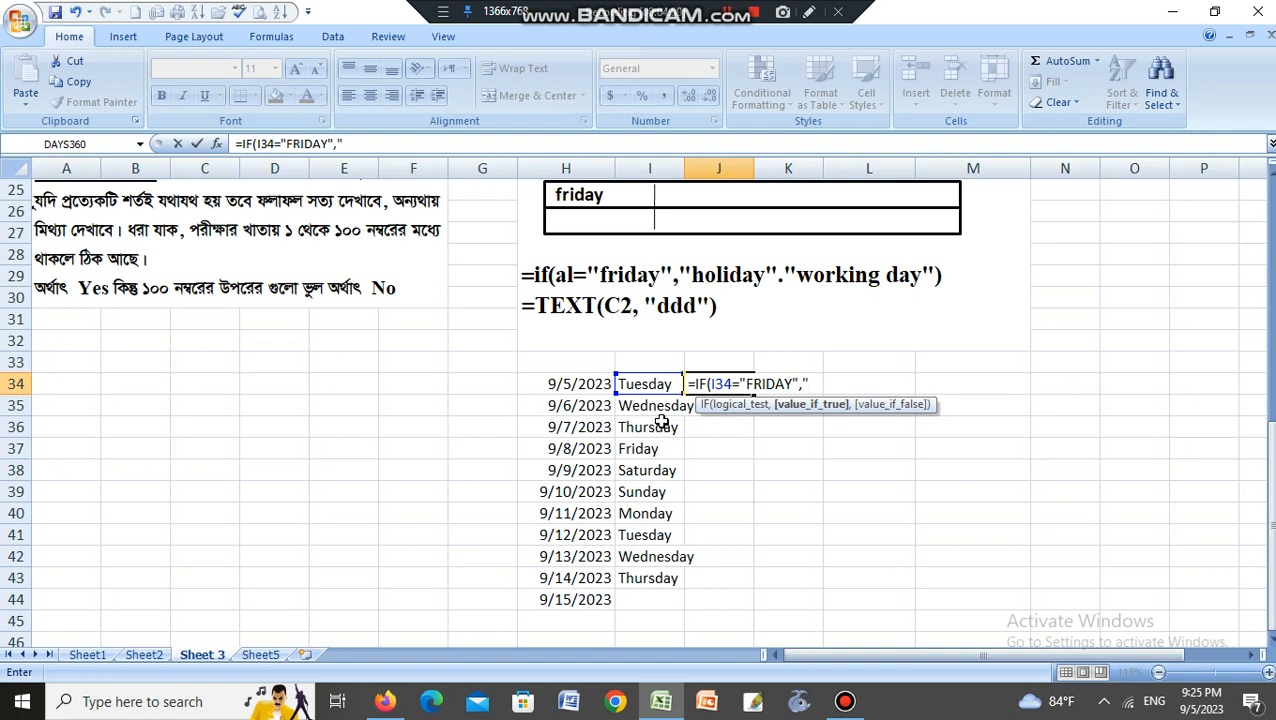
type("\"HOLIDA")
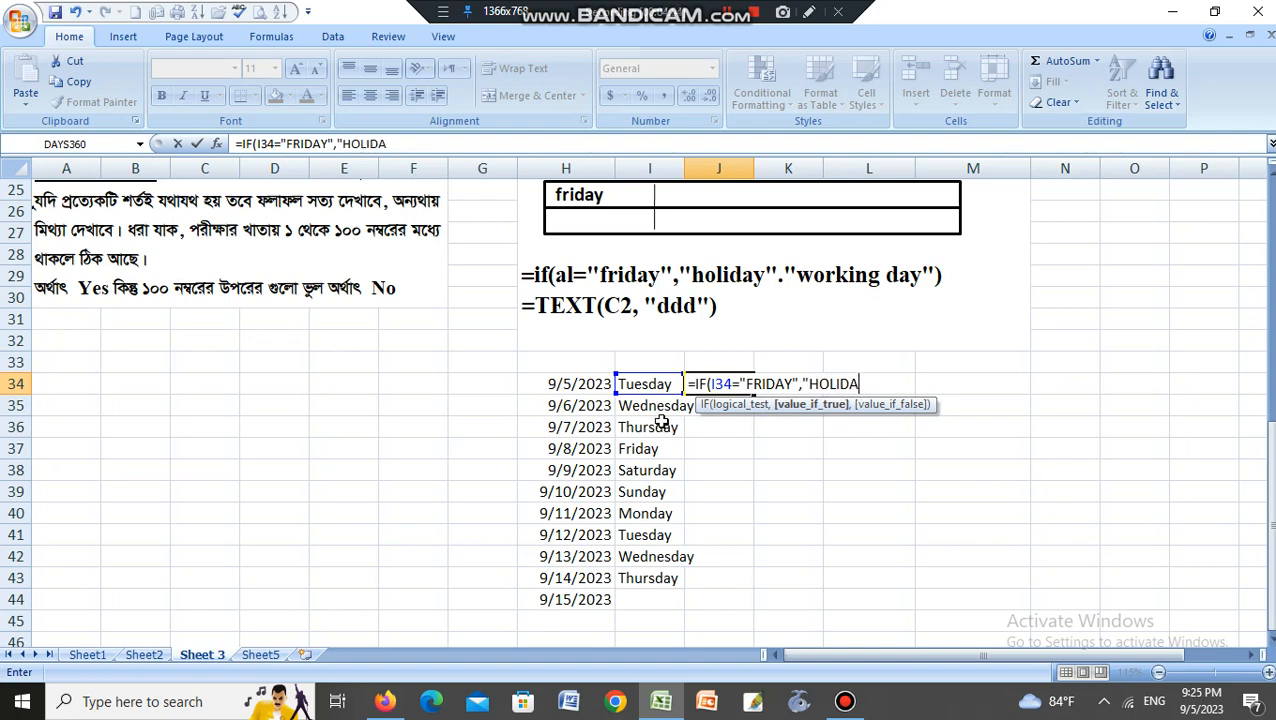
type("Y\",")
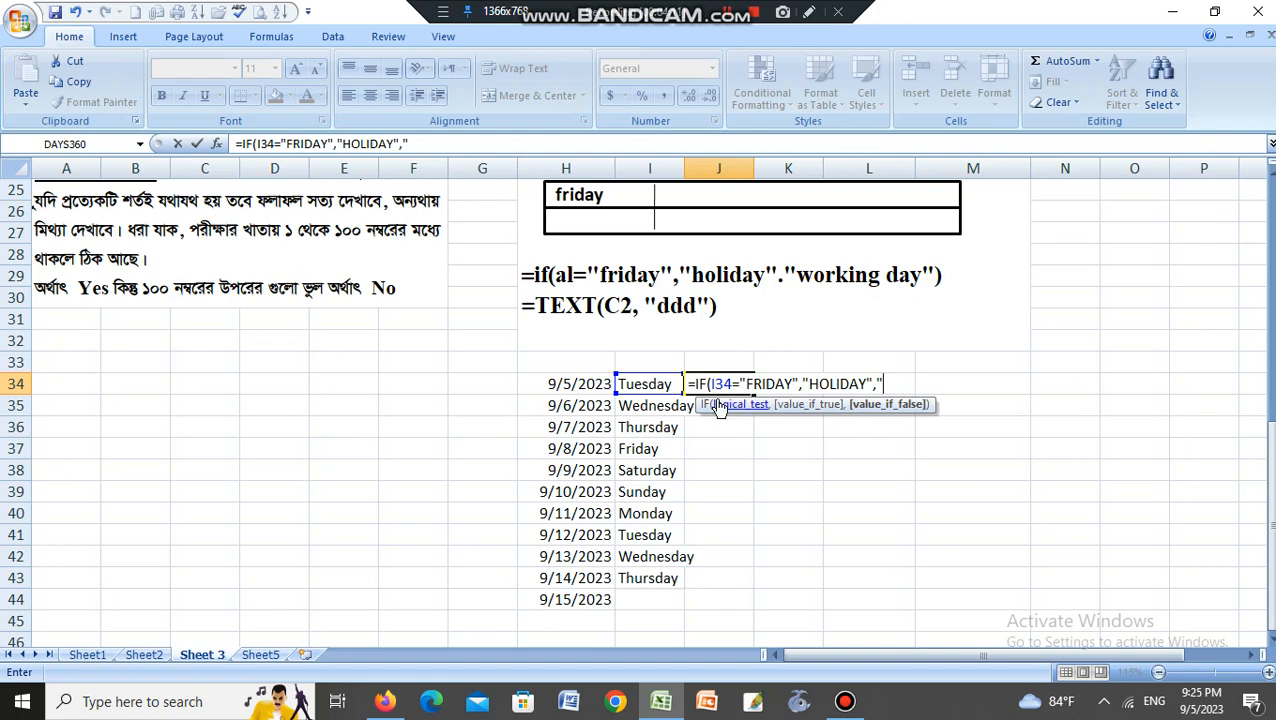
type("\"WORKI")
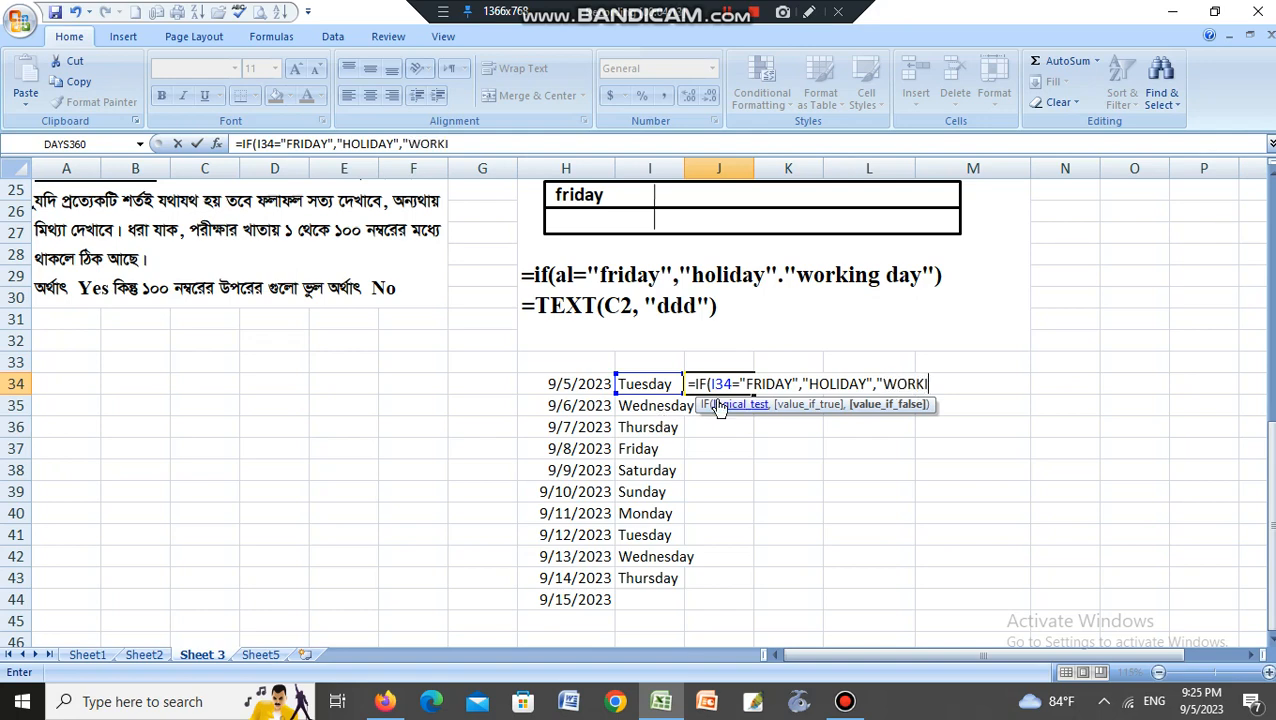
type("NG DAY")
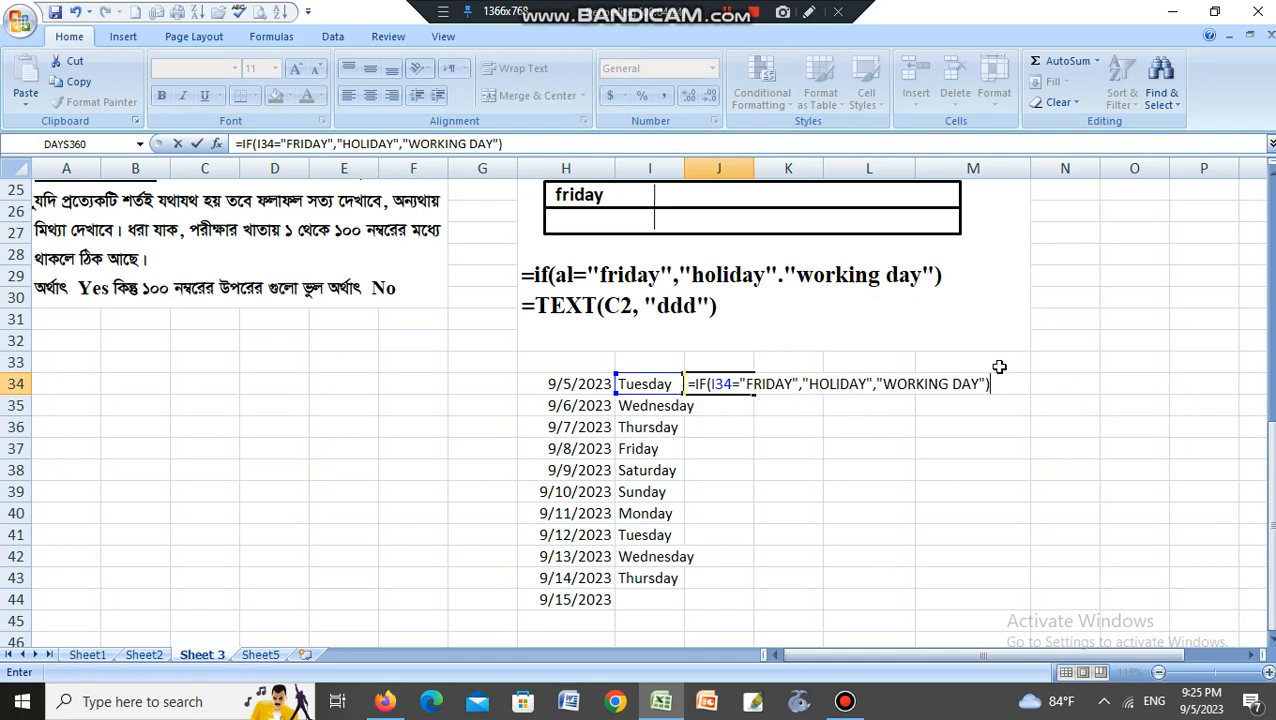
key("Return")
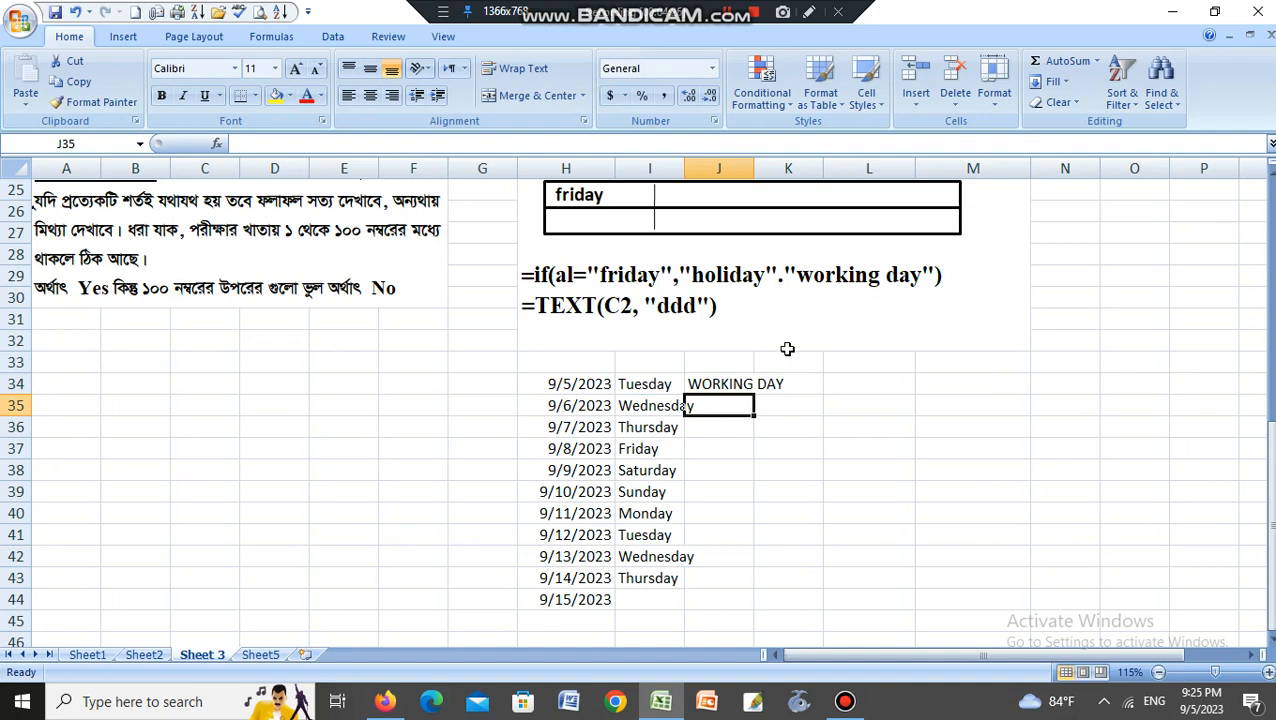
Step: Widen column J to fit the text and fill the J34 formula down to J46
left_click_drag(764, 162, 822, 160)
left_click(796, 388)
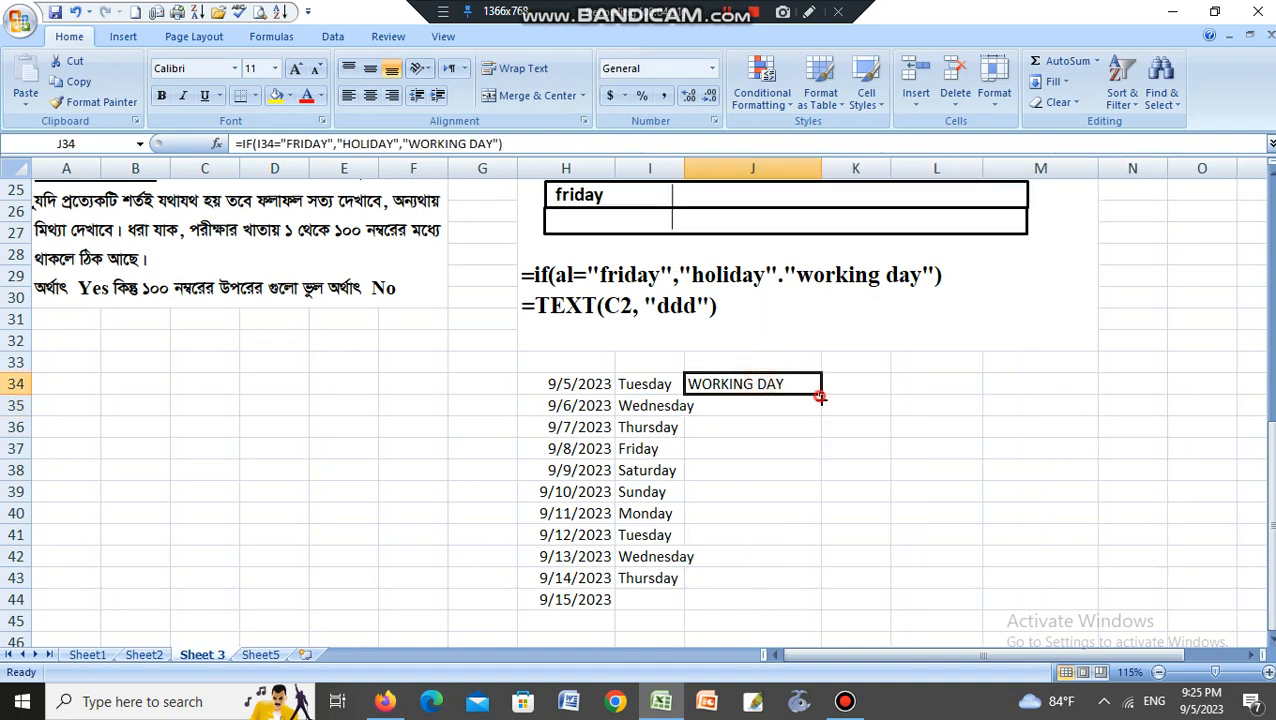
left_click_drag(819, 395, 822, 640)
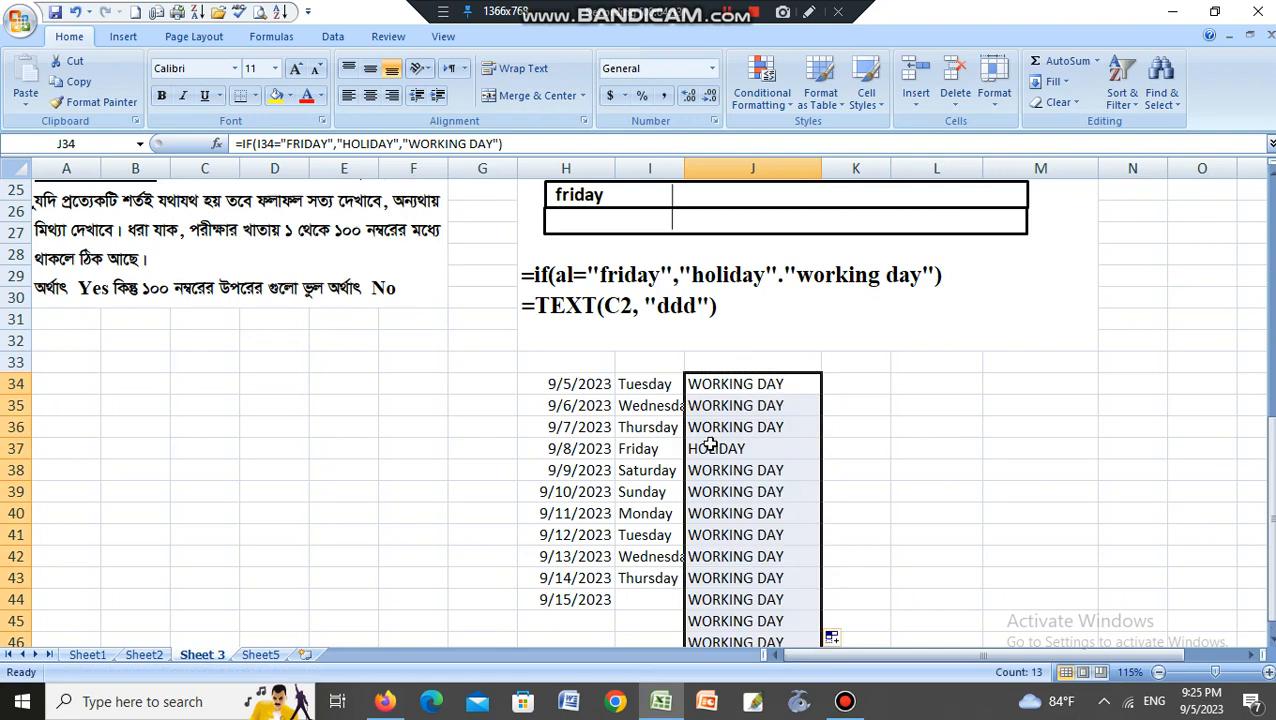
Step: Conditionally format the weekdays in I34:I43 that contain "F" with Light Red Fill with Dark Red Text
left_click(668, 451)
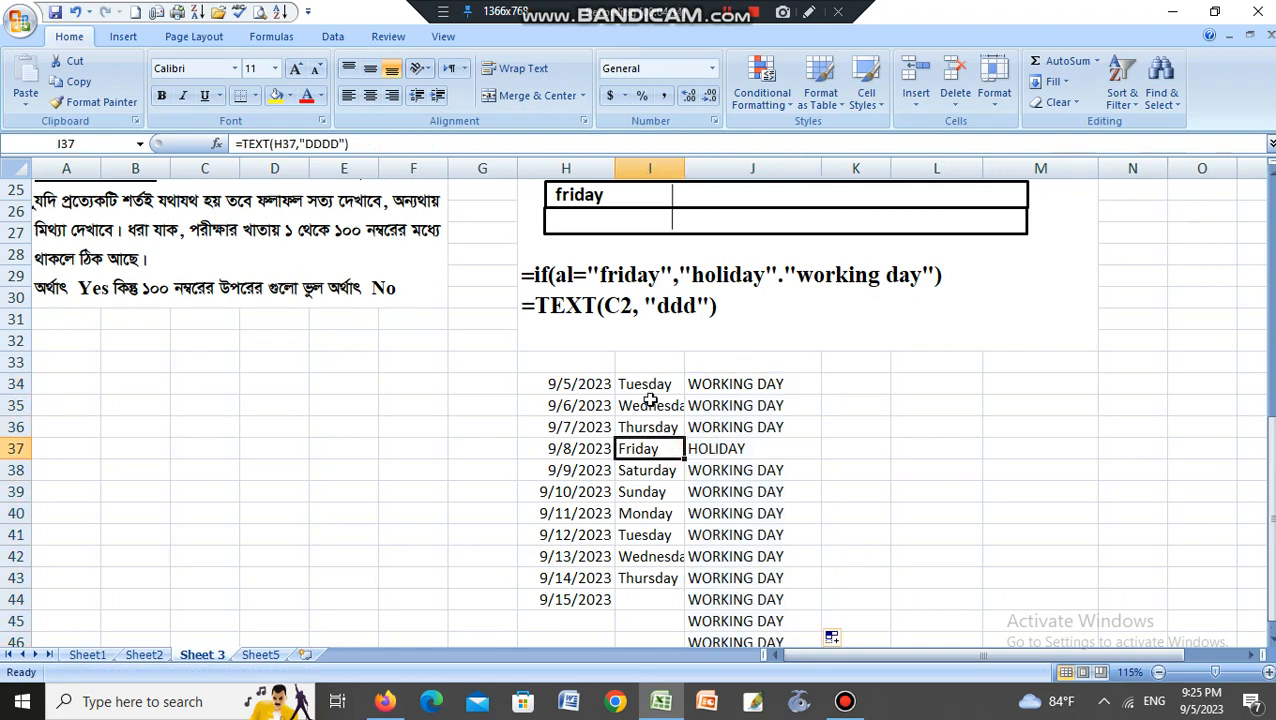
left_click_drag(646, 384, 618, 575)
left_click(762, 85)
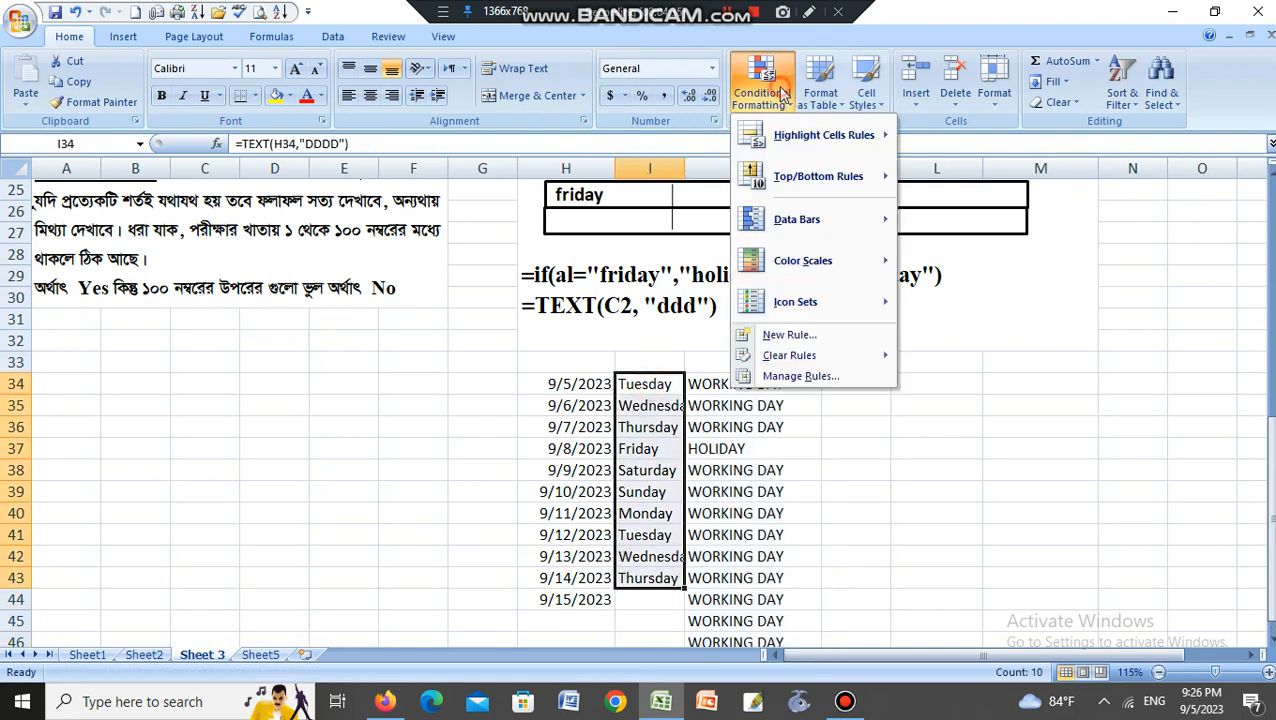
mouse_move(808, 136)
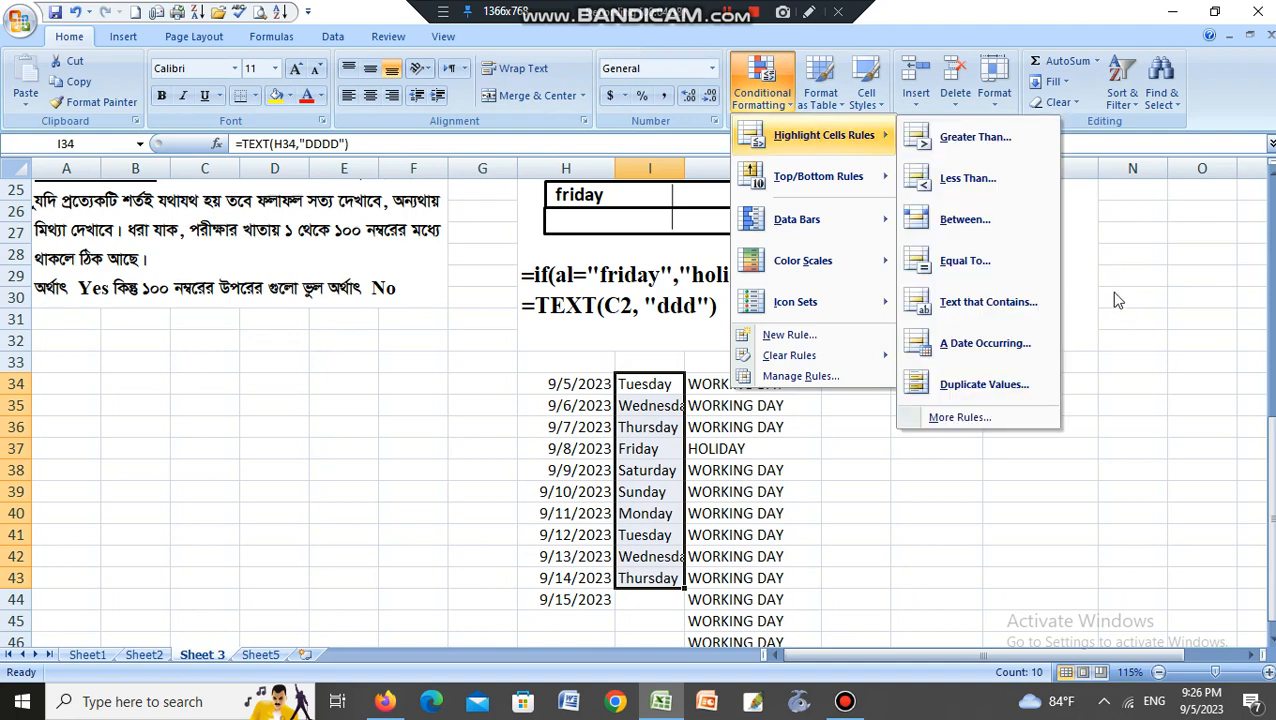
left_click(988, 304)
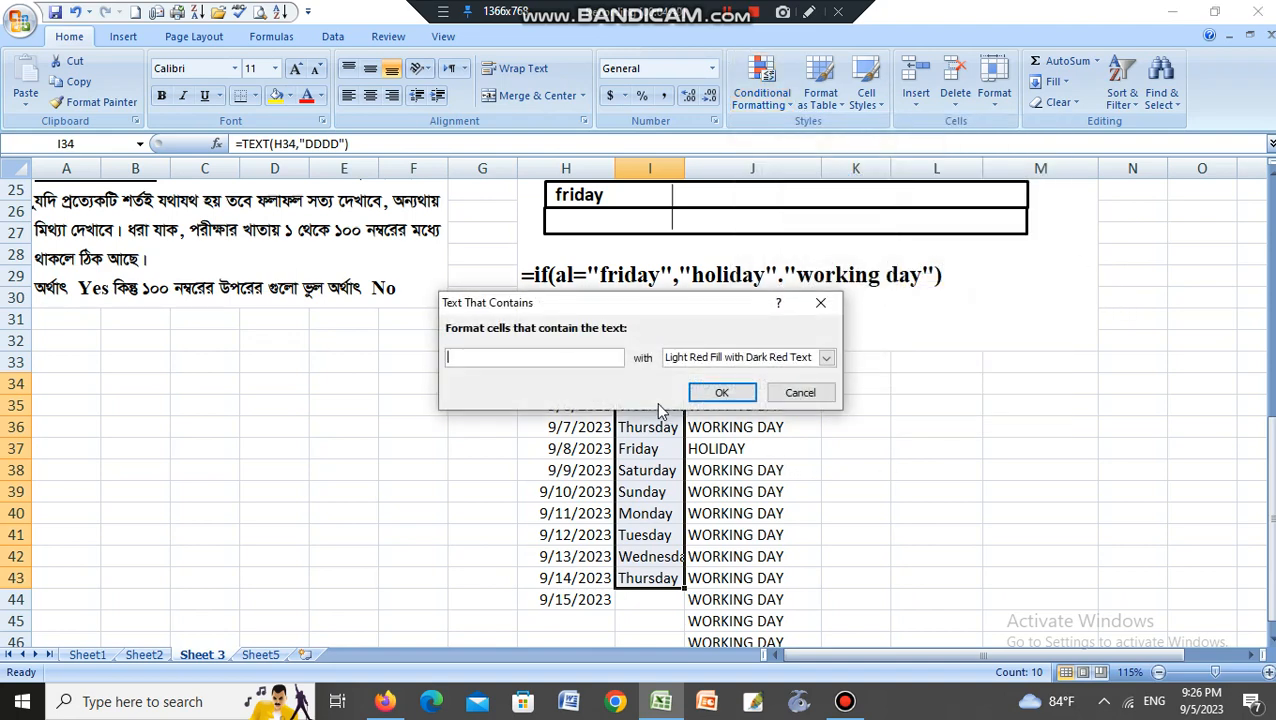
type("F")
left_click(721, 394)
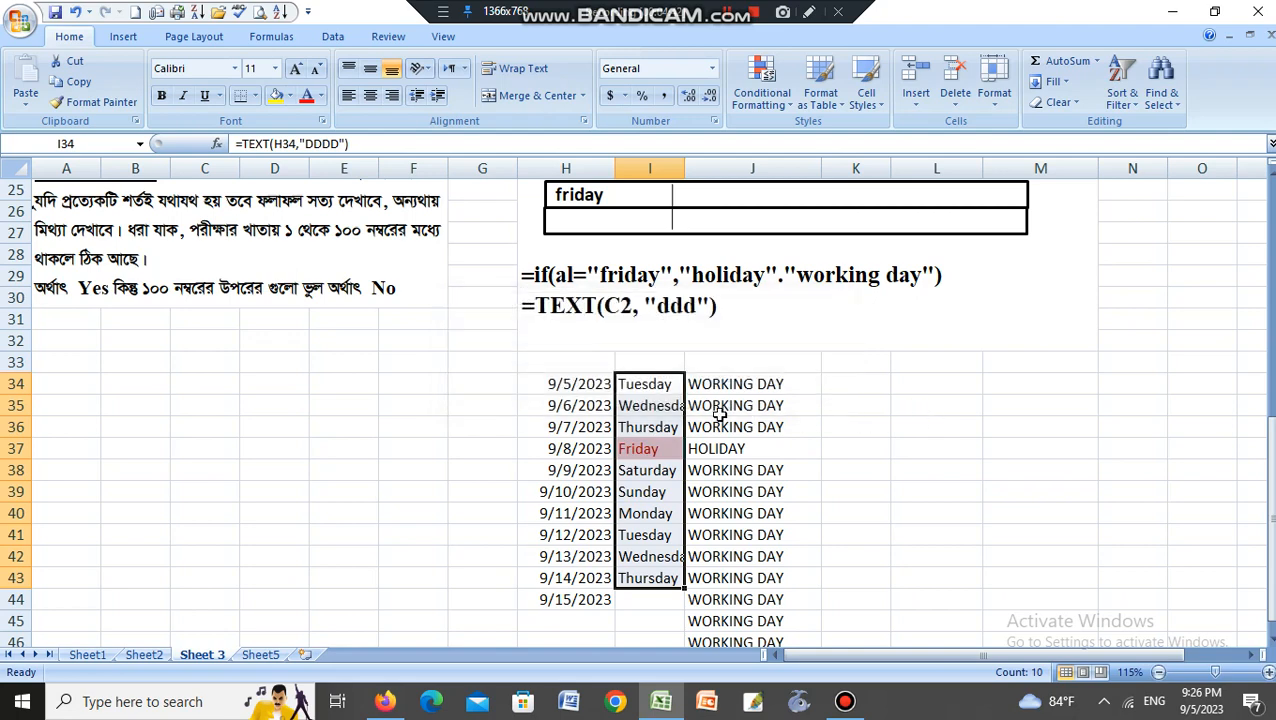
Step: Conditionally format the cells in J34:J45 that contain "HO" with Light Red Fill with Dark Red Text
left_click_drag(718, 384, 718, 620)
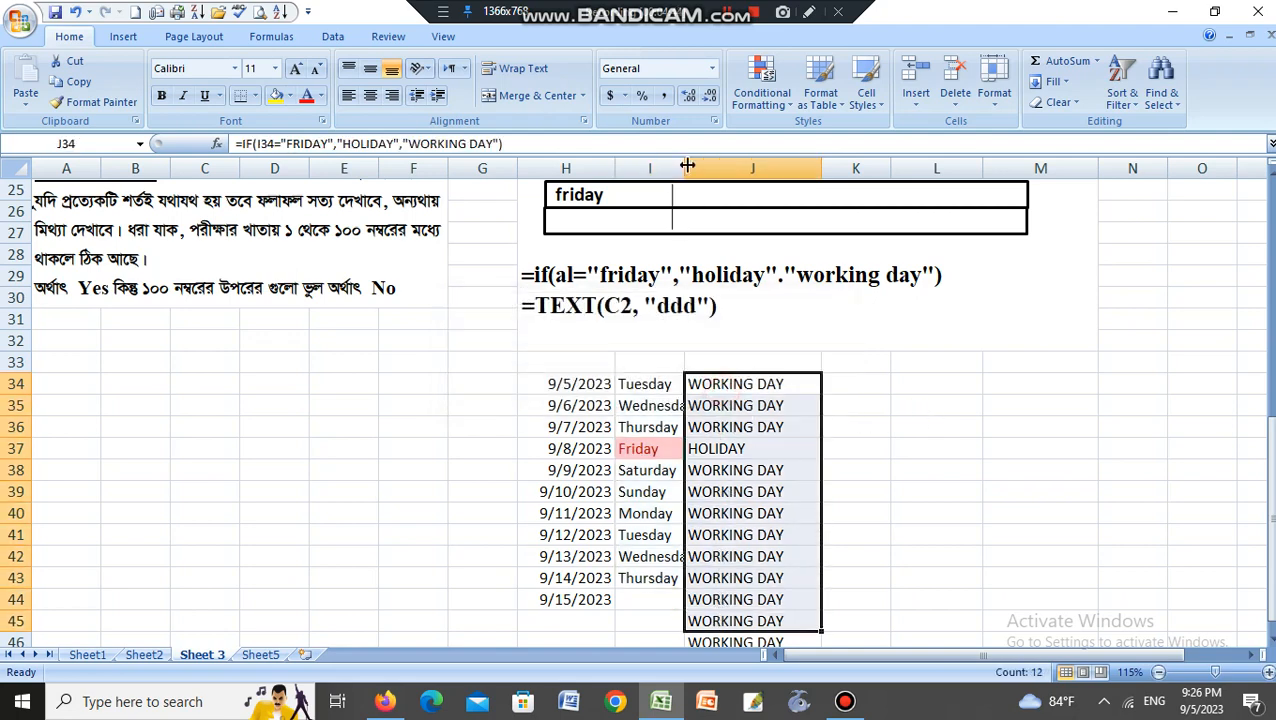
left_click(762, 85)
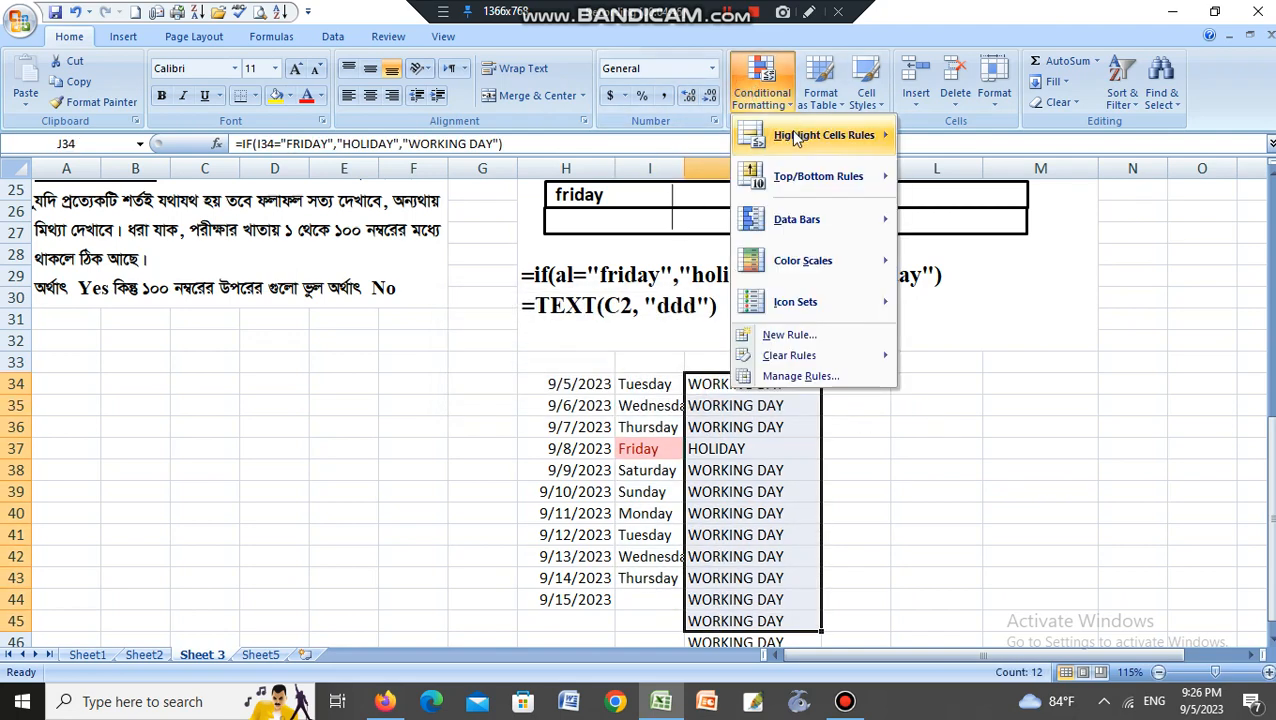
mouse_move(795, 134)
left_click(975, 301)
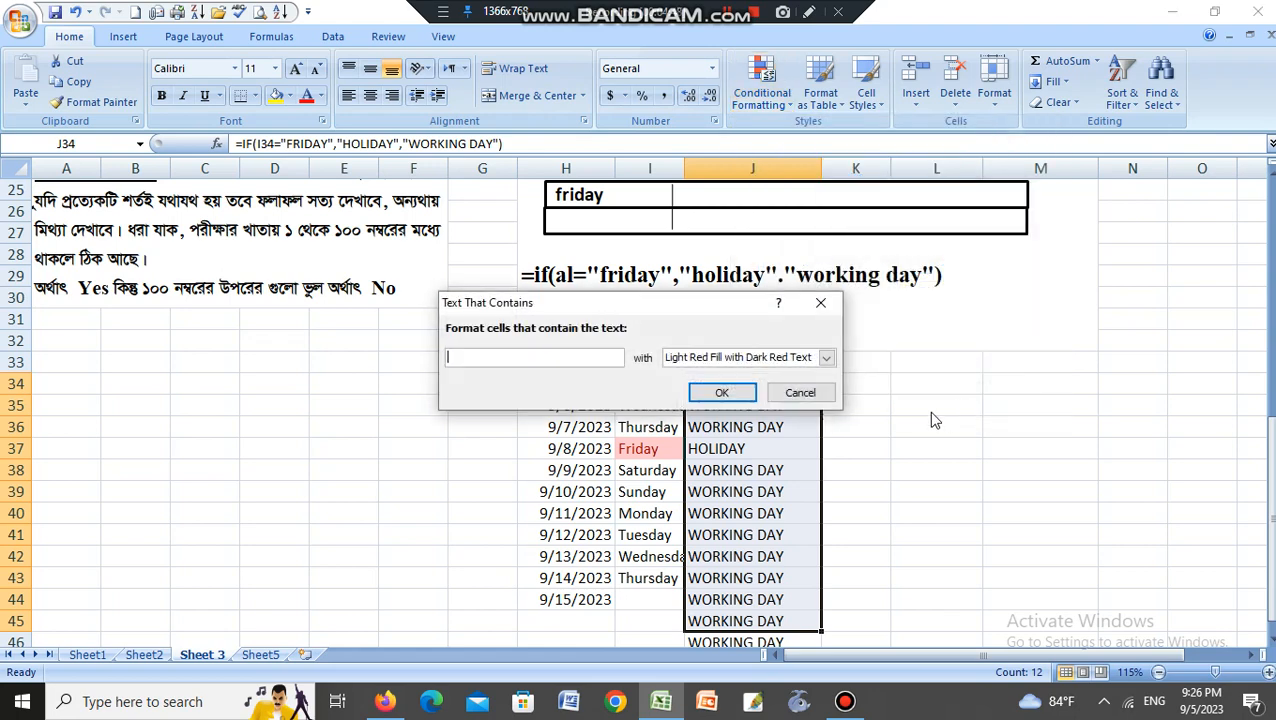
type("R")
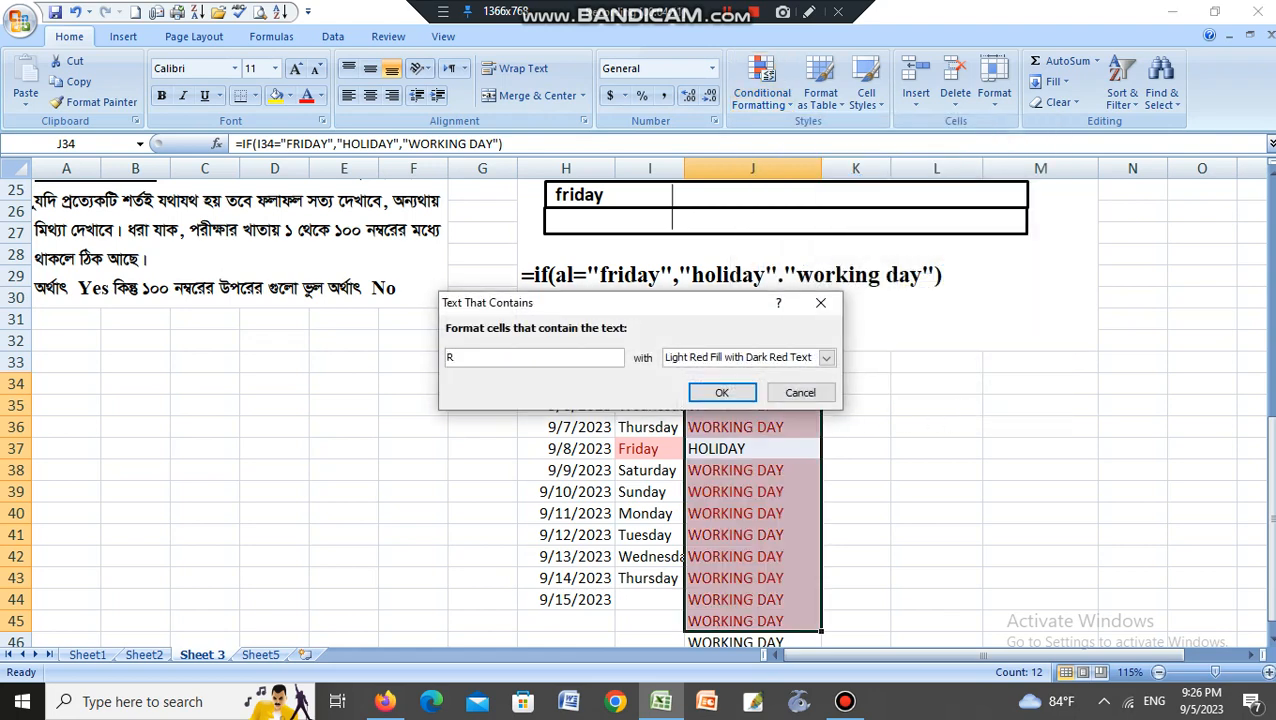
type("HO")
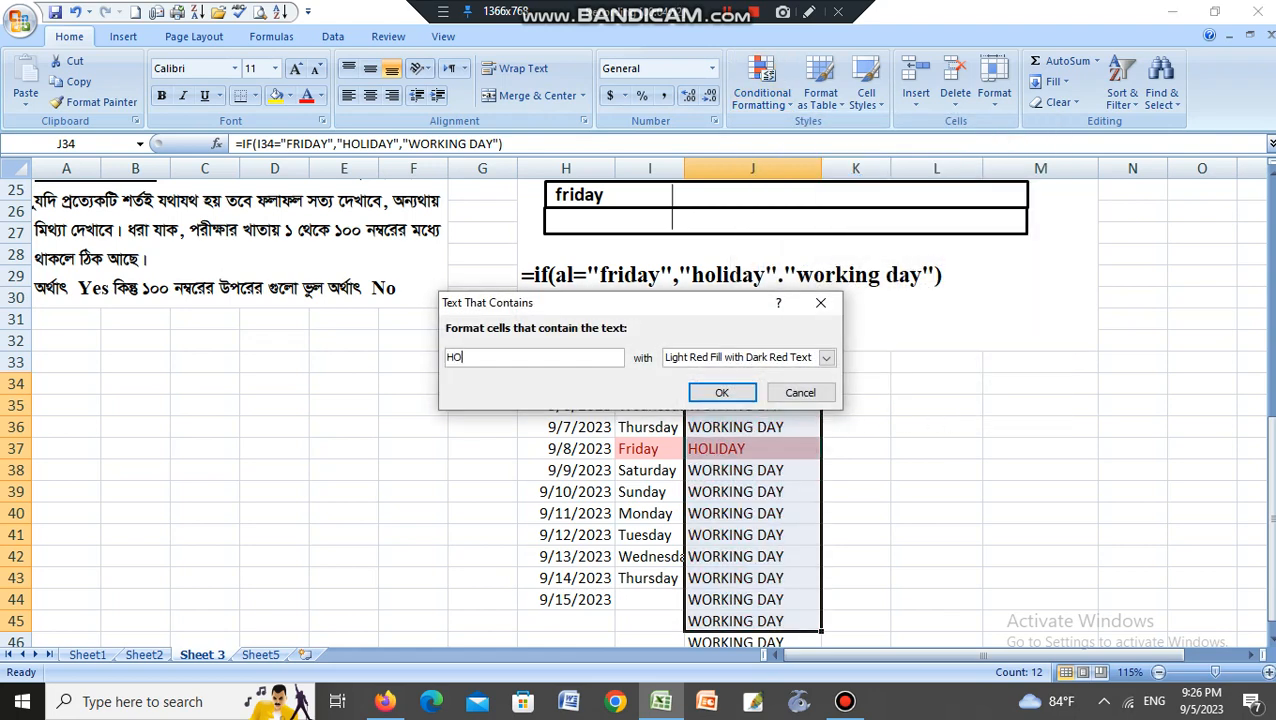
left_click(721, 392)
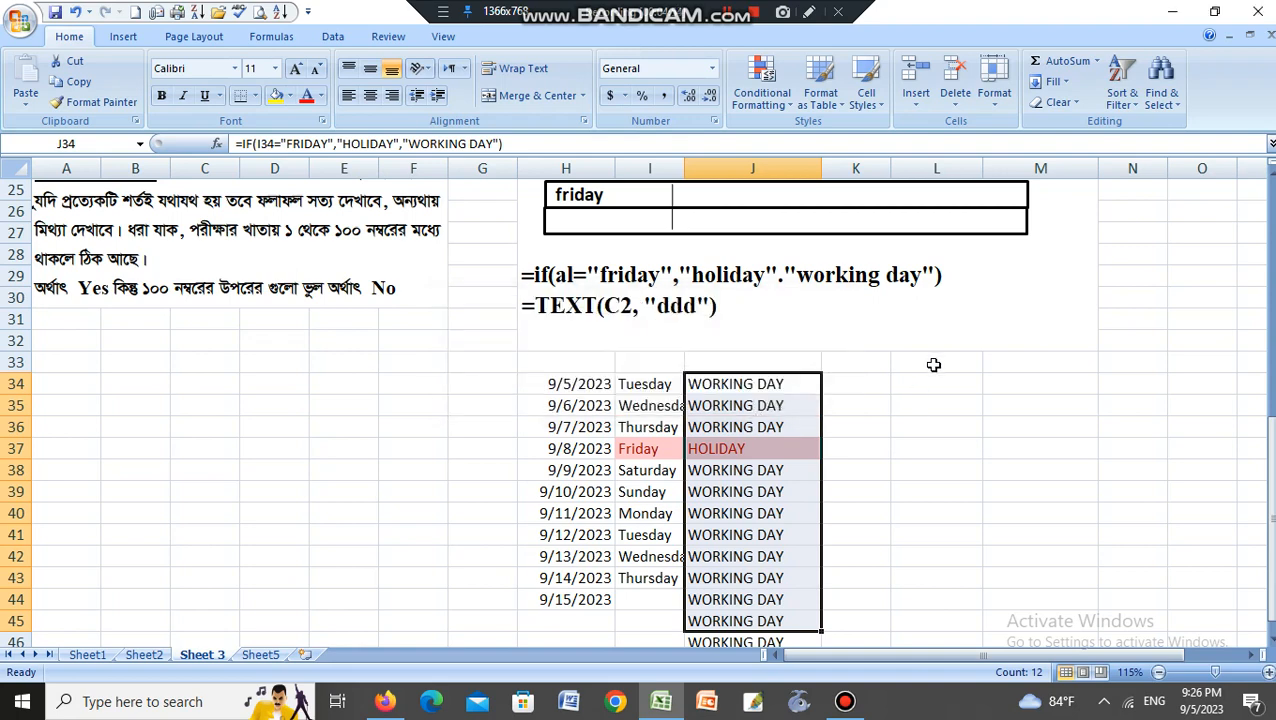
Step: Look over the holiday list and function notes on Sheet 3, and switch to Sheet5 with the OR example
scroll(914, 436, "down", 1)
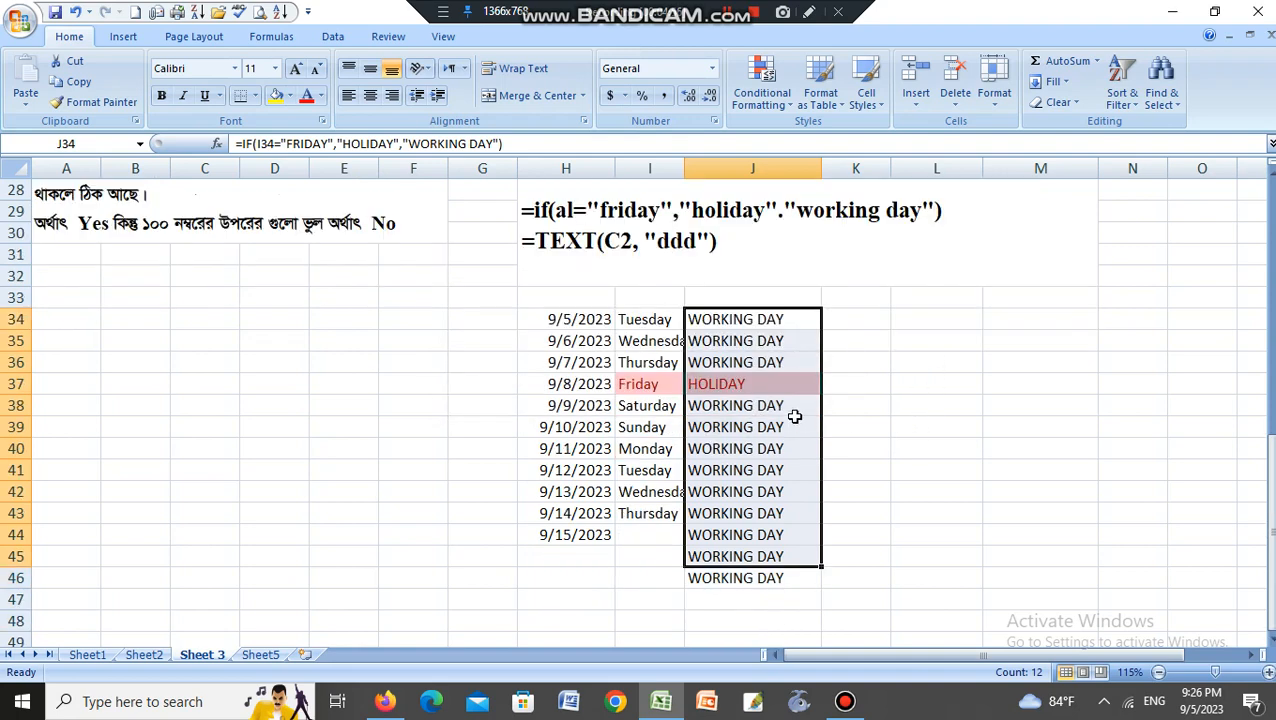
scroll(795, 416, "up", 2)
left_click(224, 243)
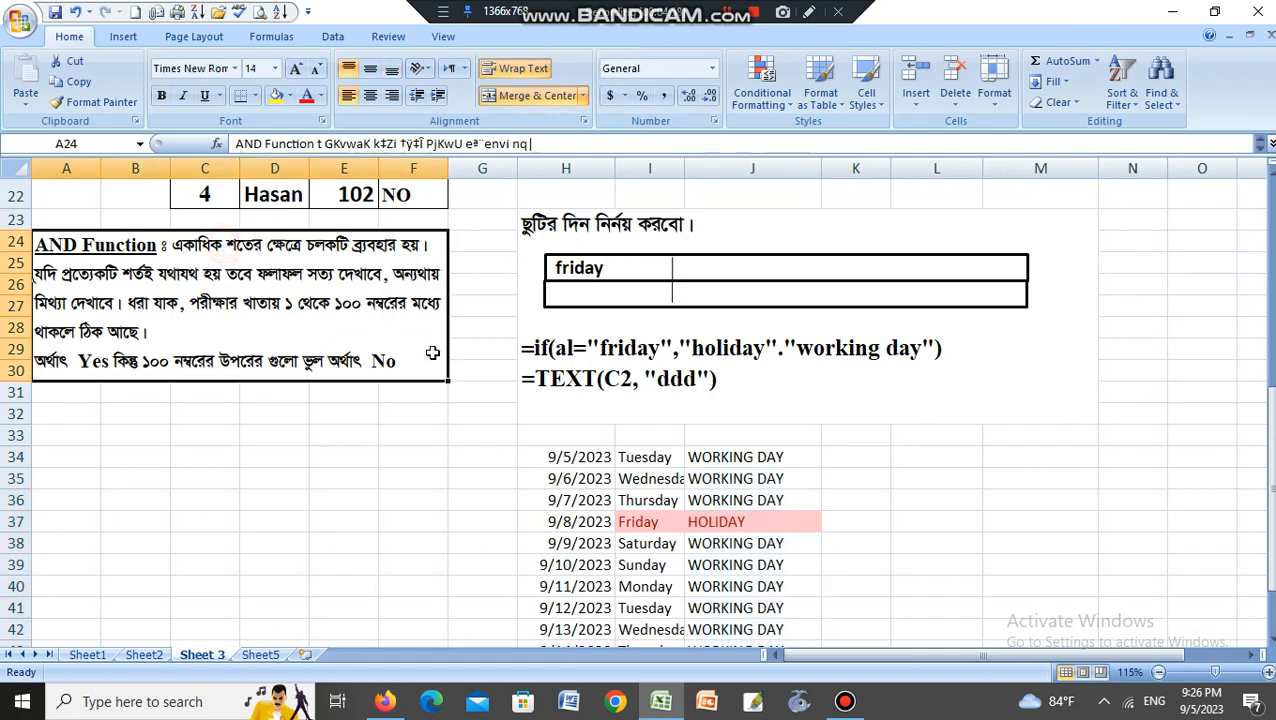
scroll(972, 446, "down", 2)
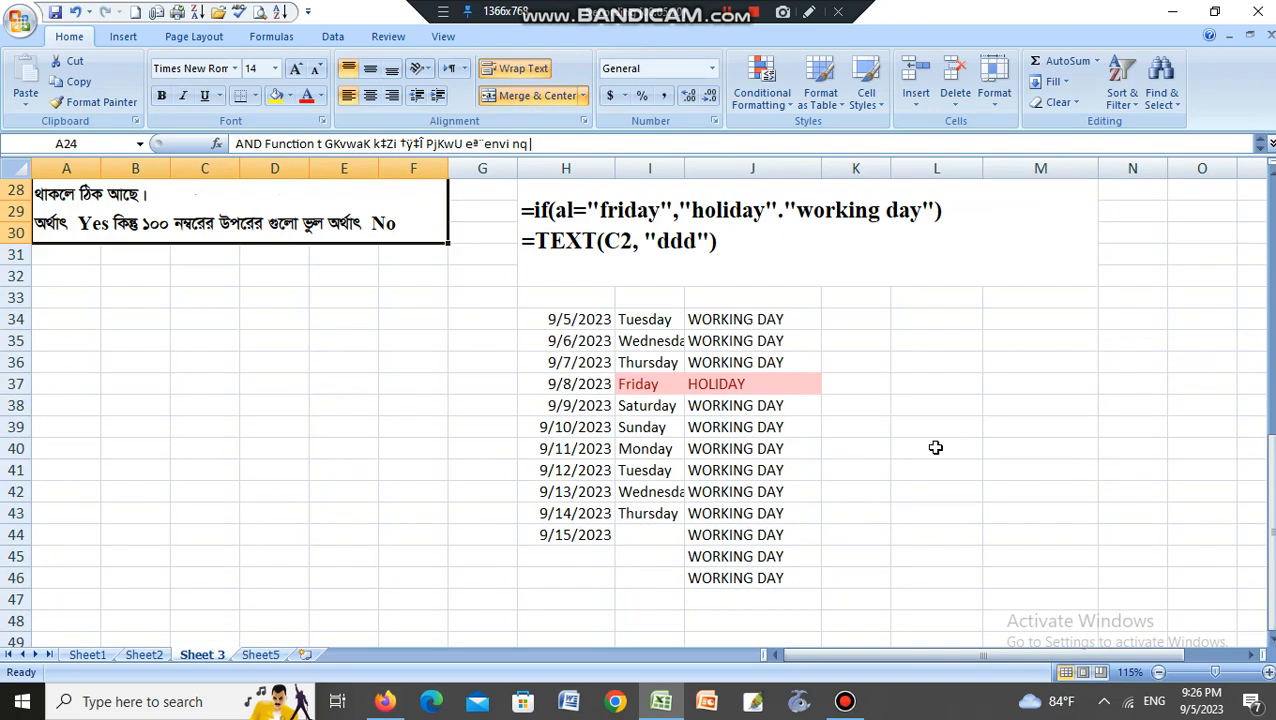
scroll(932, 447, "up", 3)
scroll(587, 475, "down", 13)
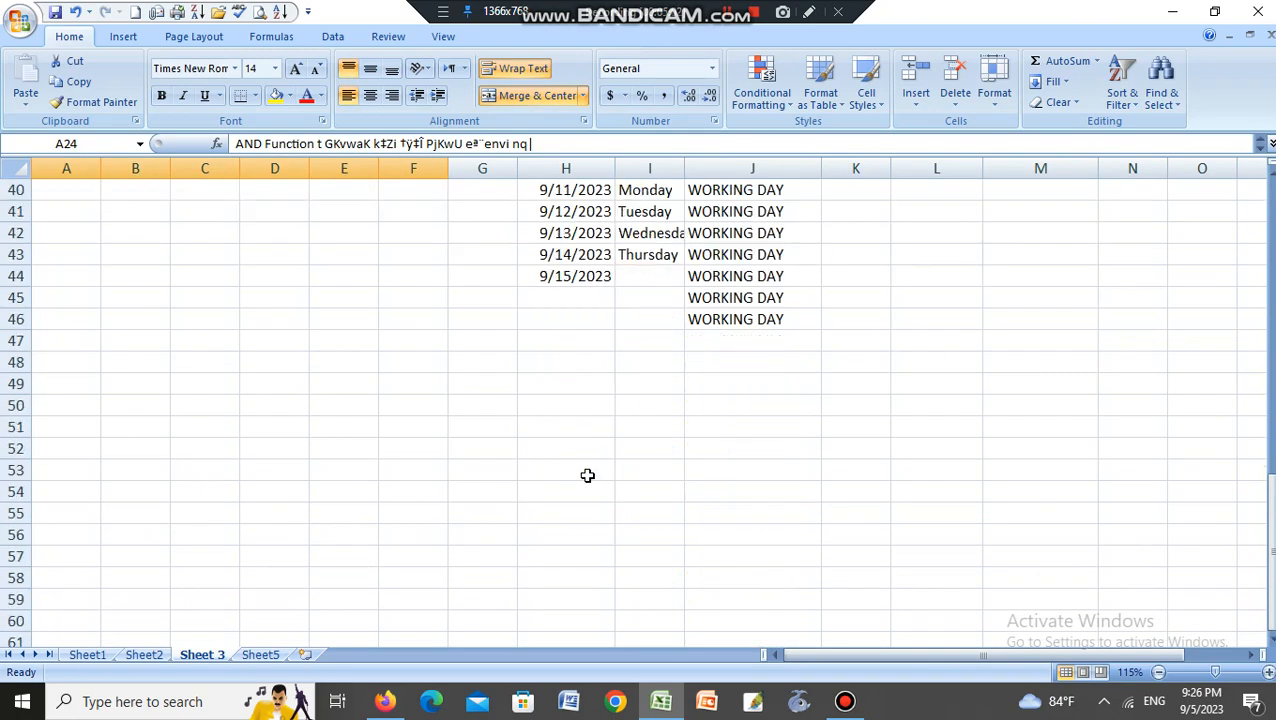
scroll(587, 475, "up", 18)
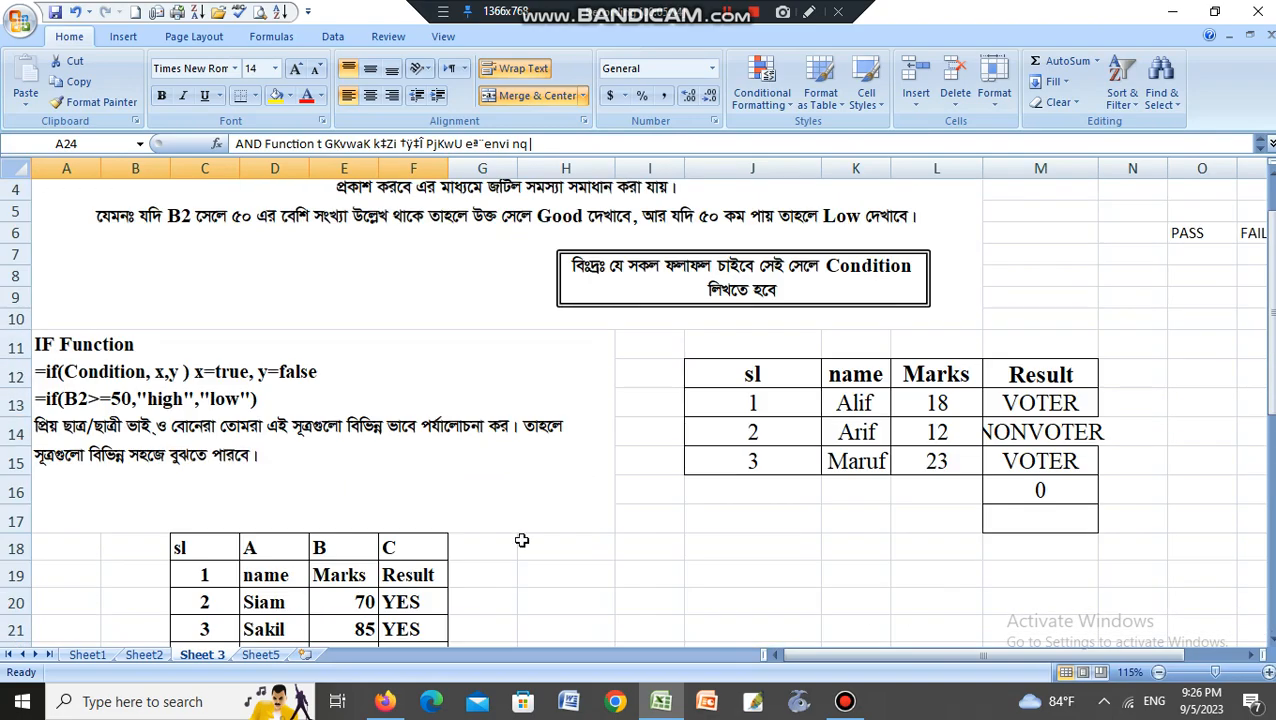
left_click(278, 655)
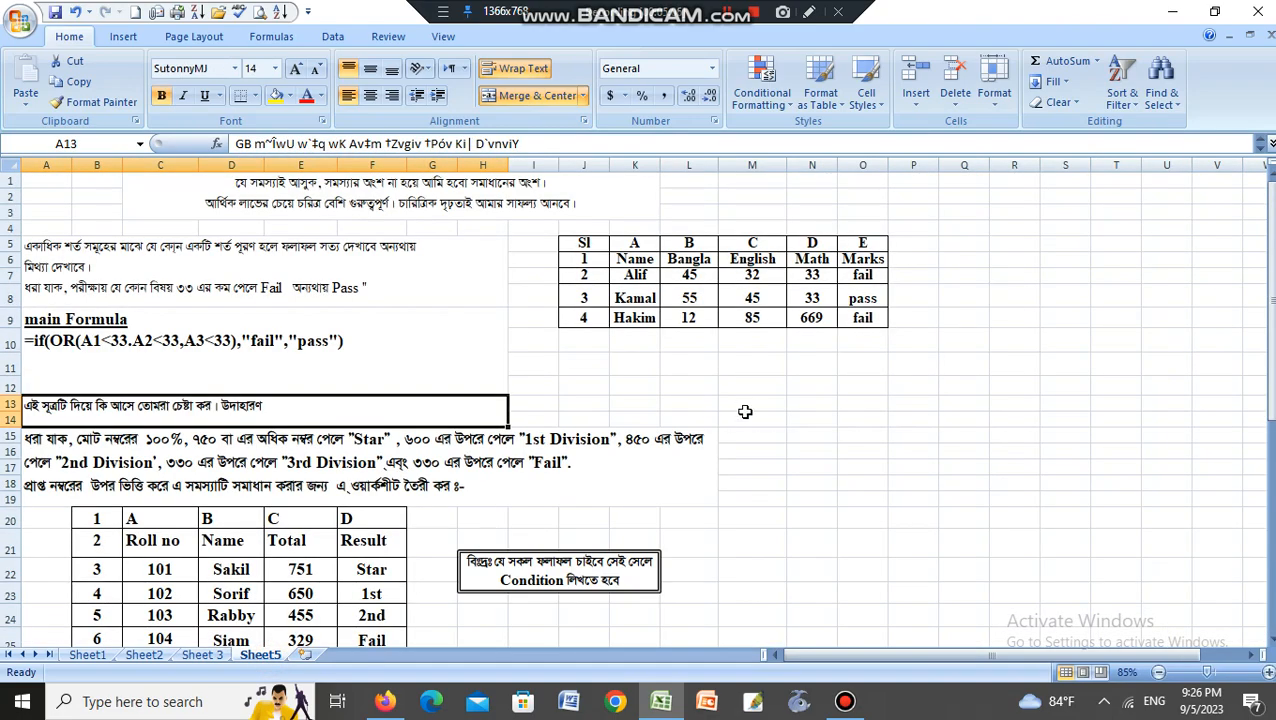
Step: Clear the pass/fail results in O7:O9 of the marks table
left_click(791, 380)
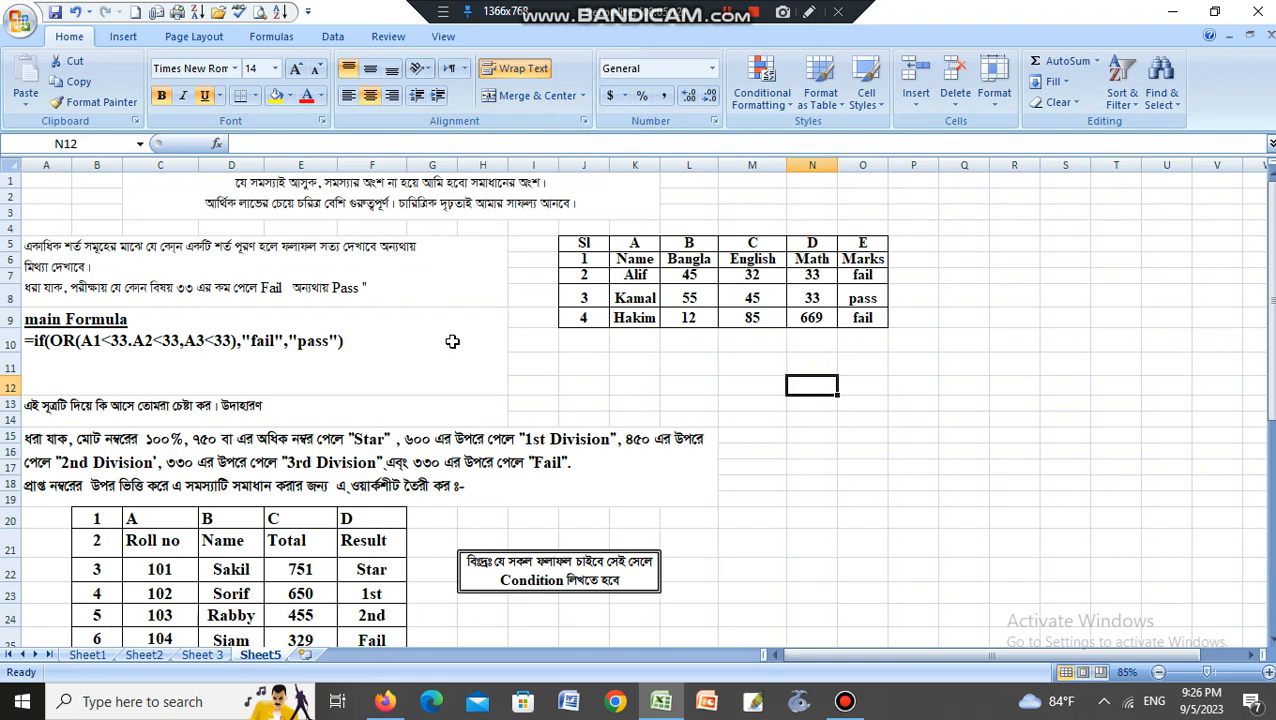
scroll(454, 344, "up", 1)
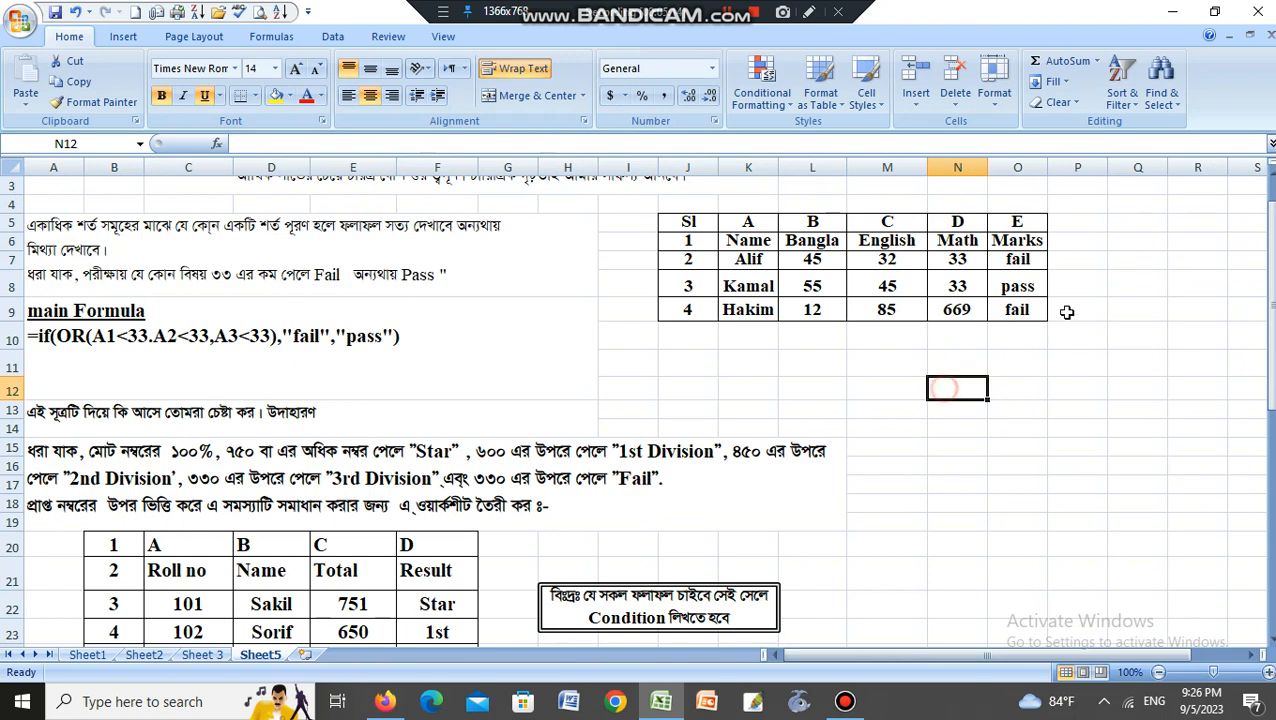
left_click_drag(1026, 259, 1021, 316)
key("Delete")
left_click(1020, 336)
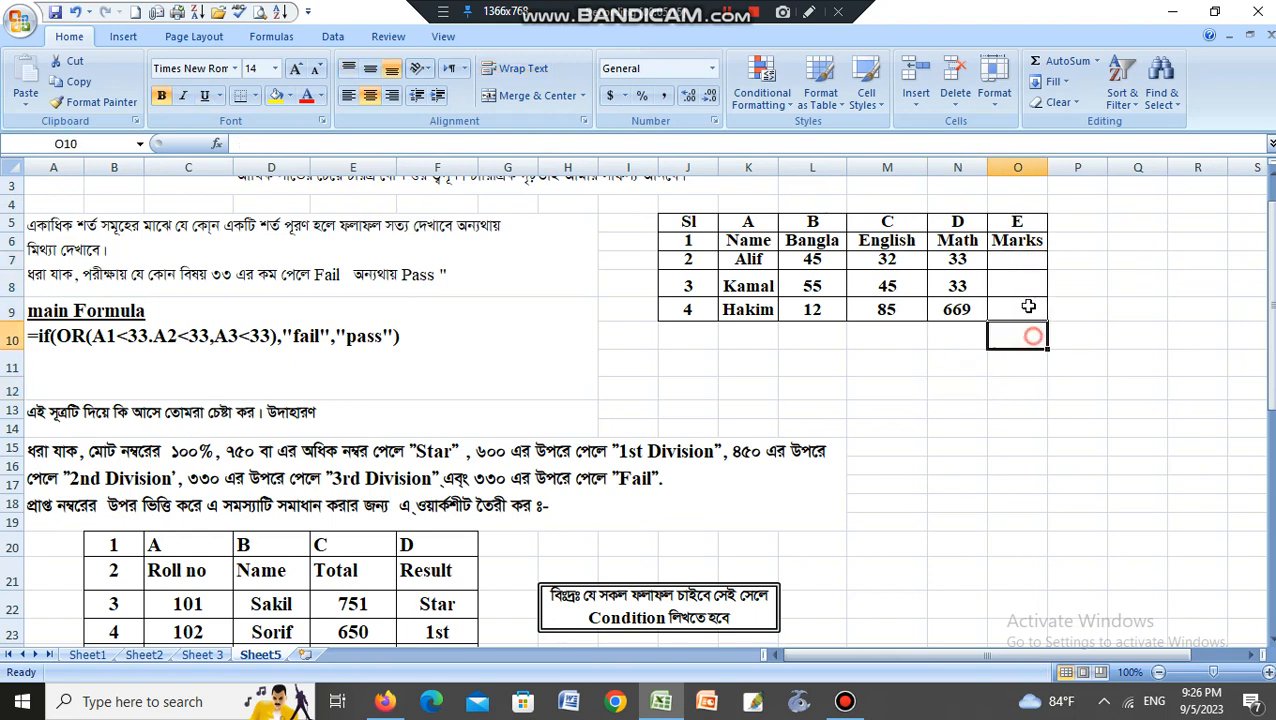
Step: Start an IF formula in O7 with a nested OR test whose first condition is L7<33
left_click(1019, 260)
type("=IF")
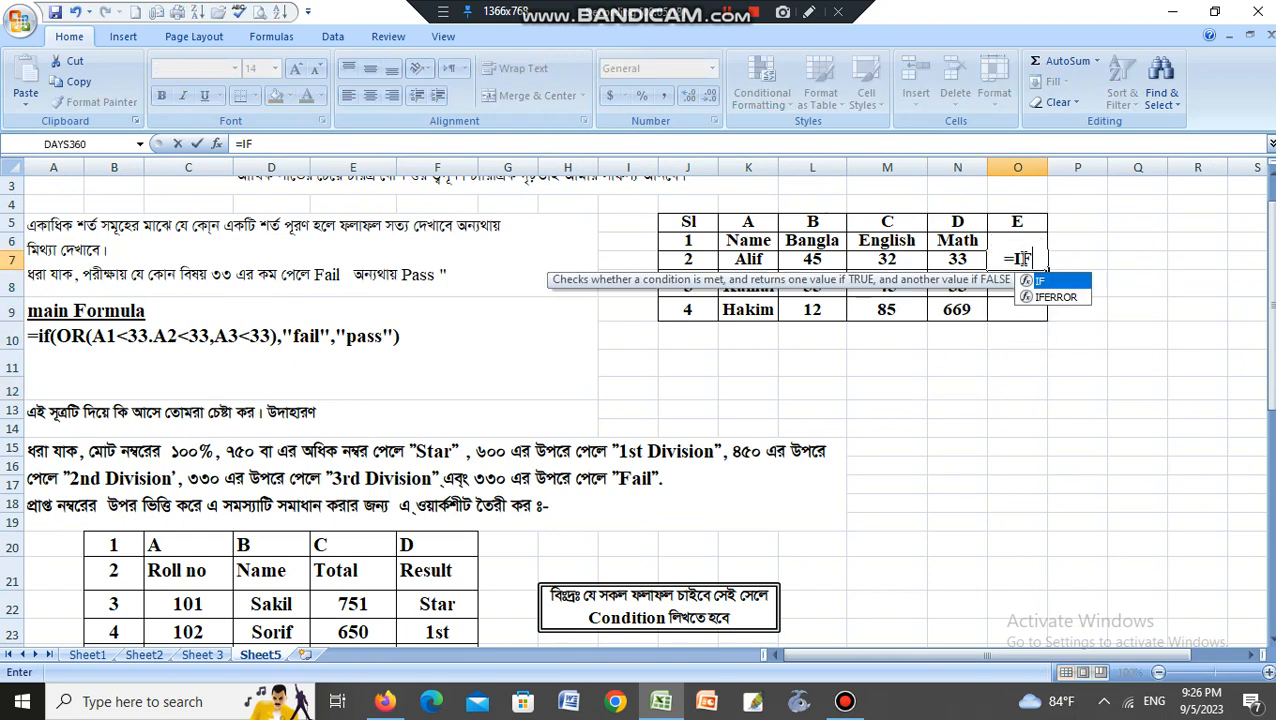
type("(OR")
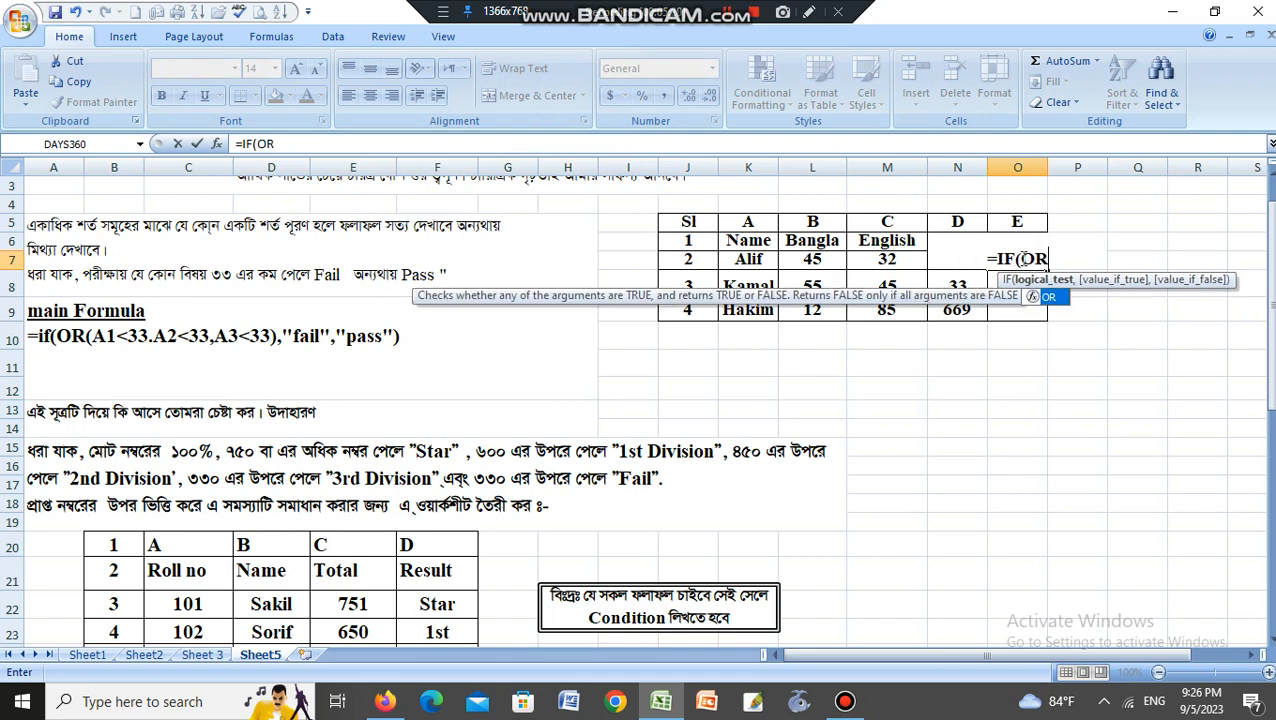
type("(")
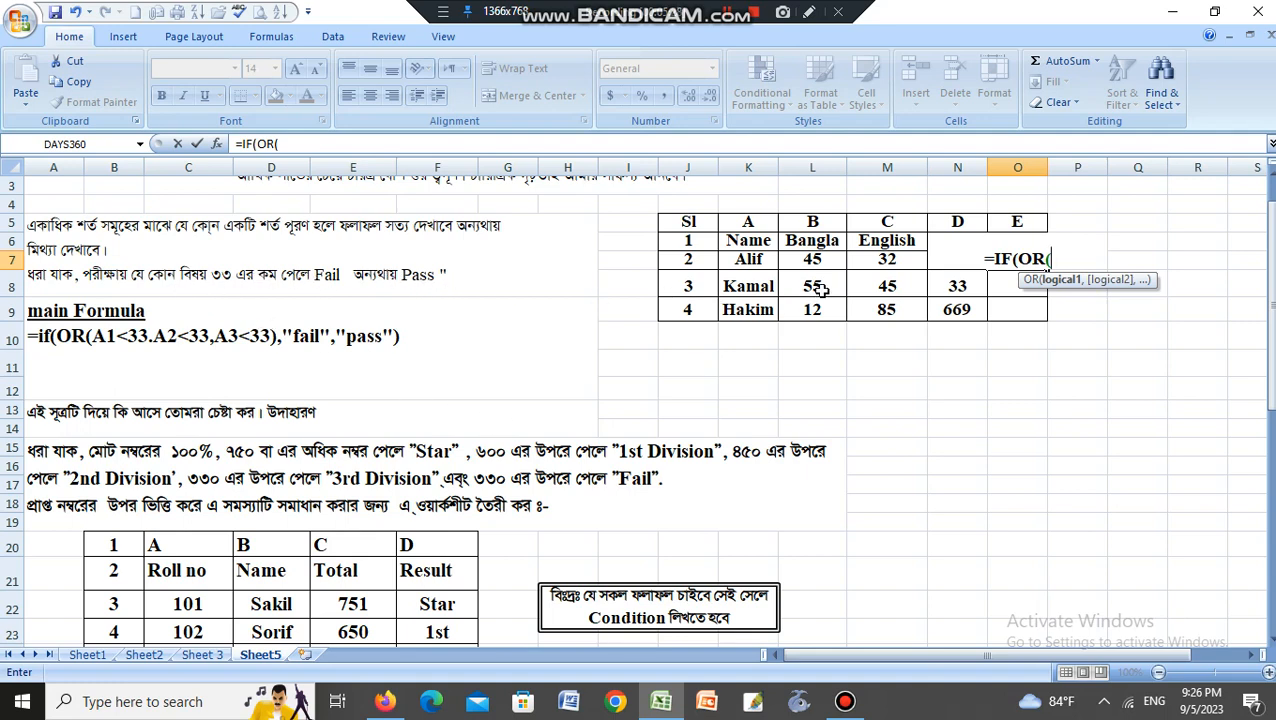
left_click(806, 262)
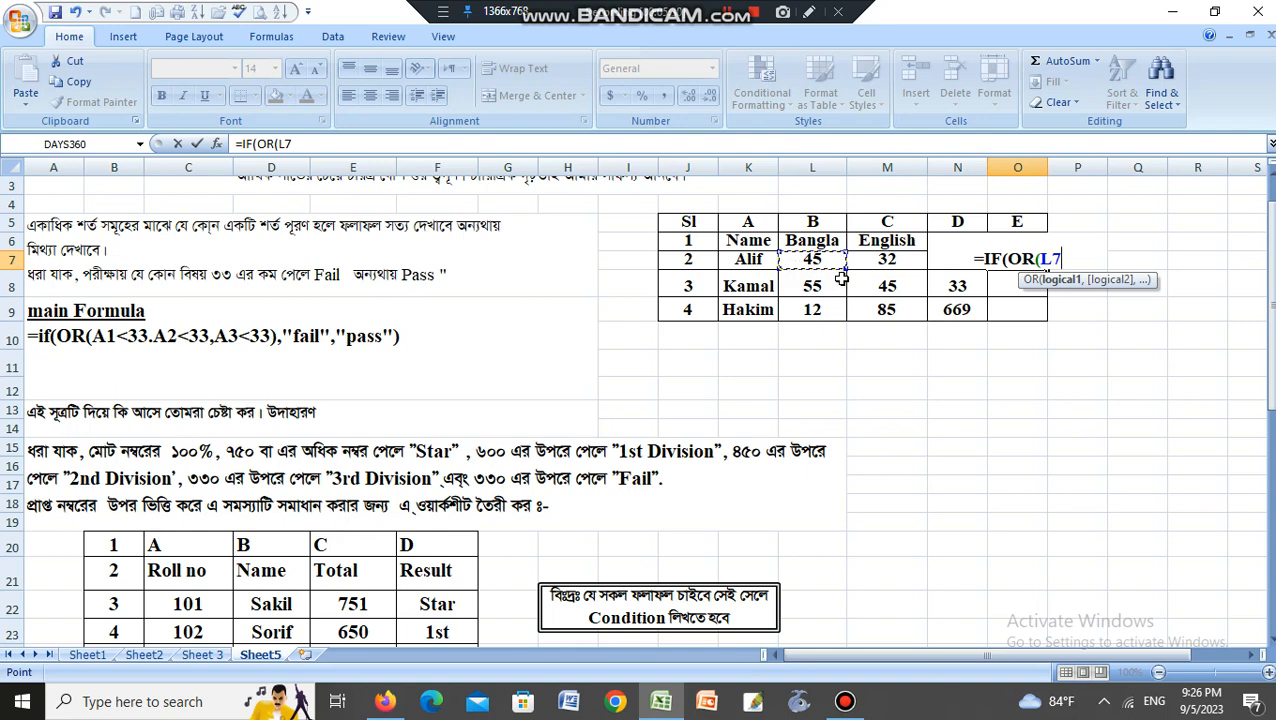
type("<33,")
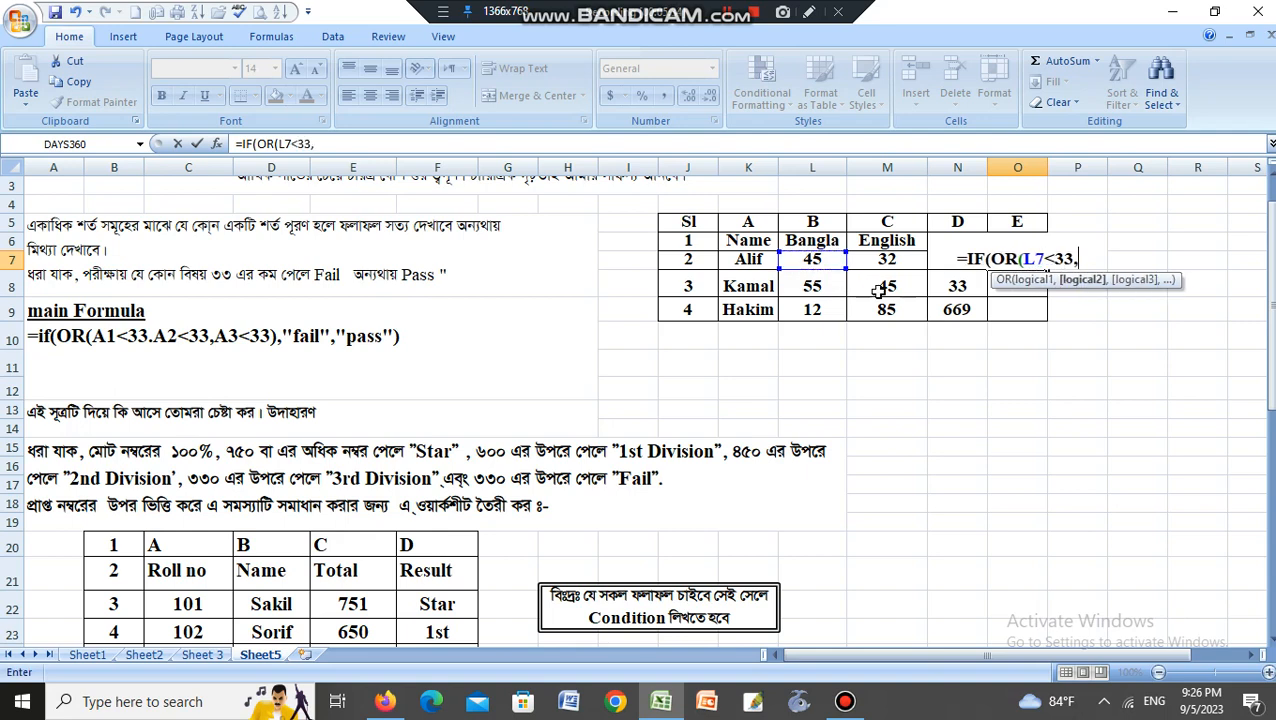
Step: Extend the OR test in O7 with M7<33 and N7<33, close it and enter FAIL as the value if true
type("M")
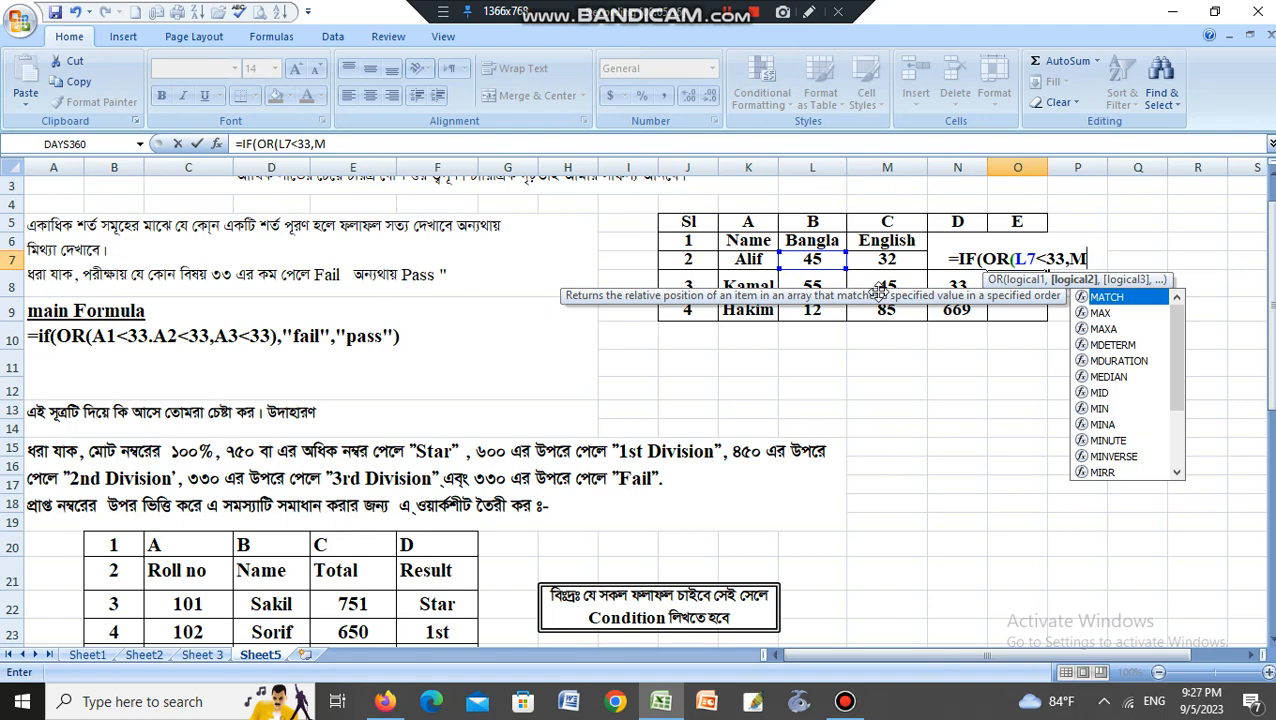
type("7")
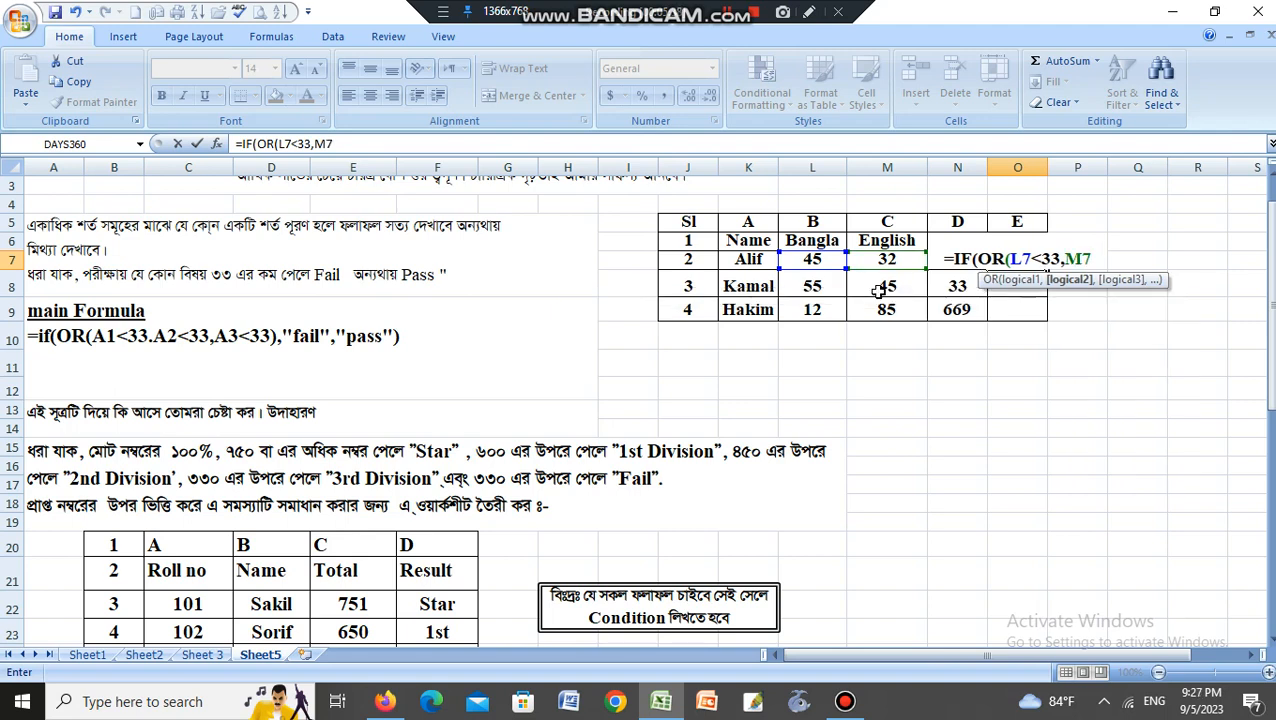
type("<33")
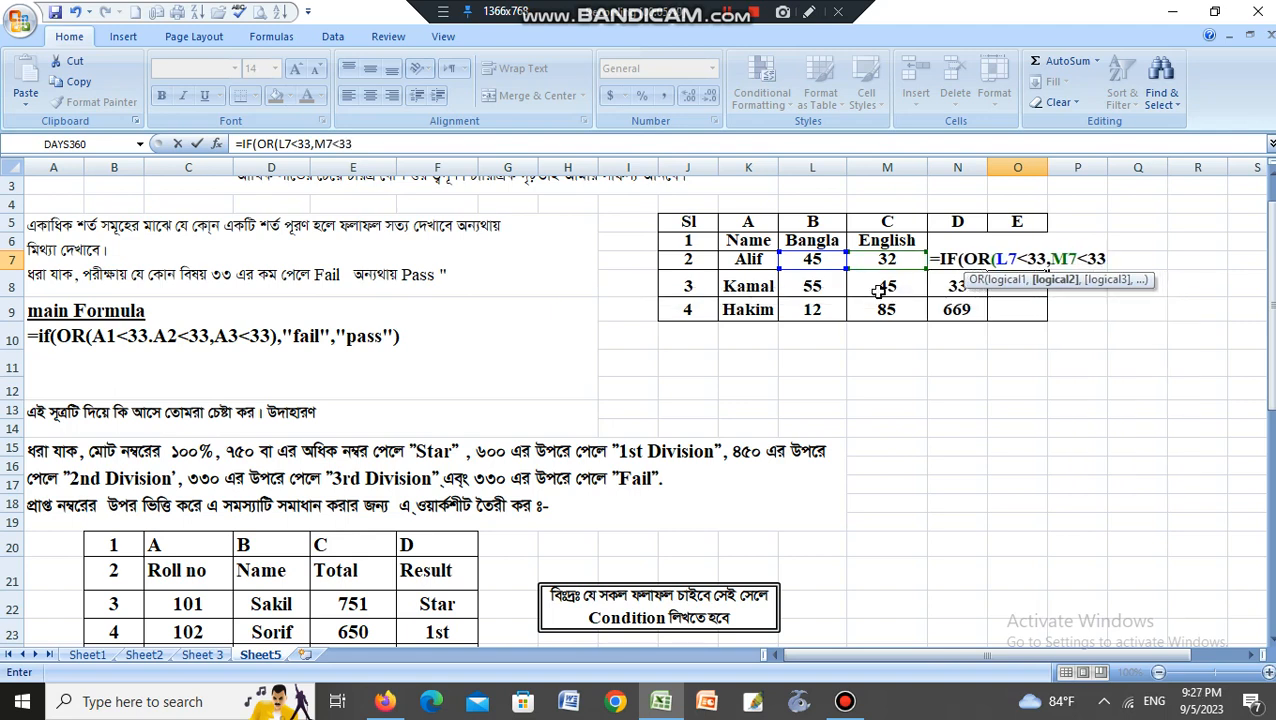
type(",")
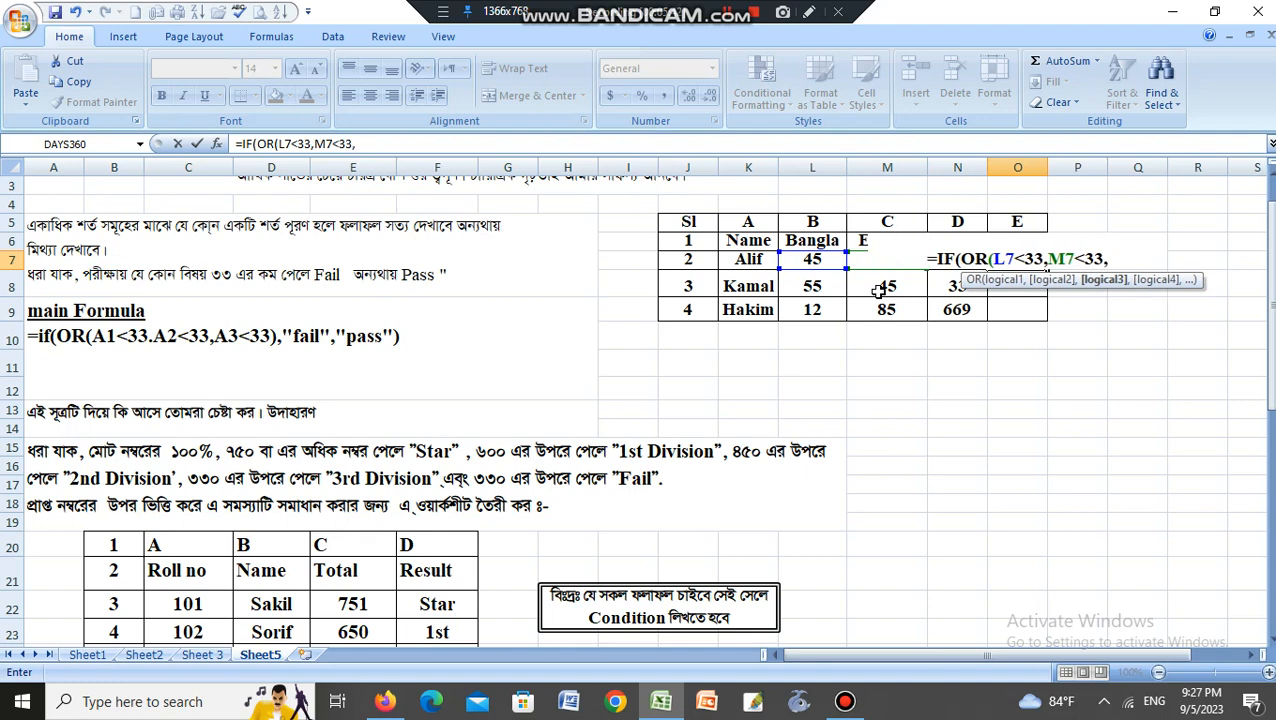
type("N")
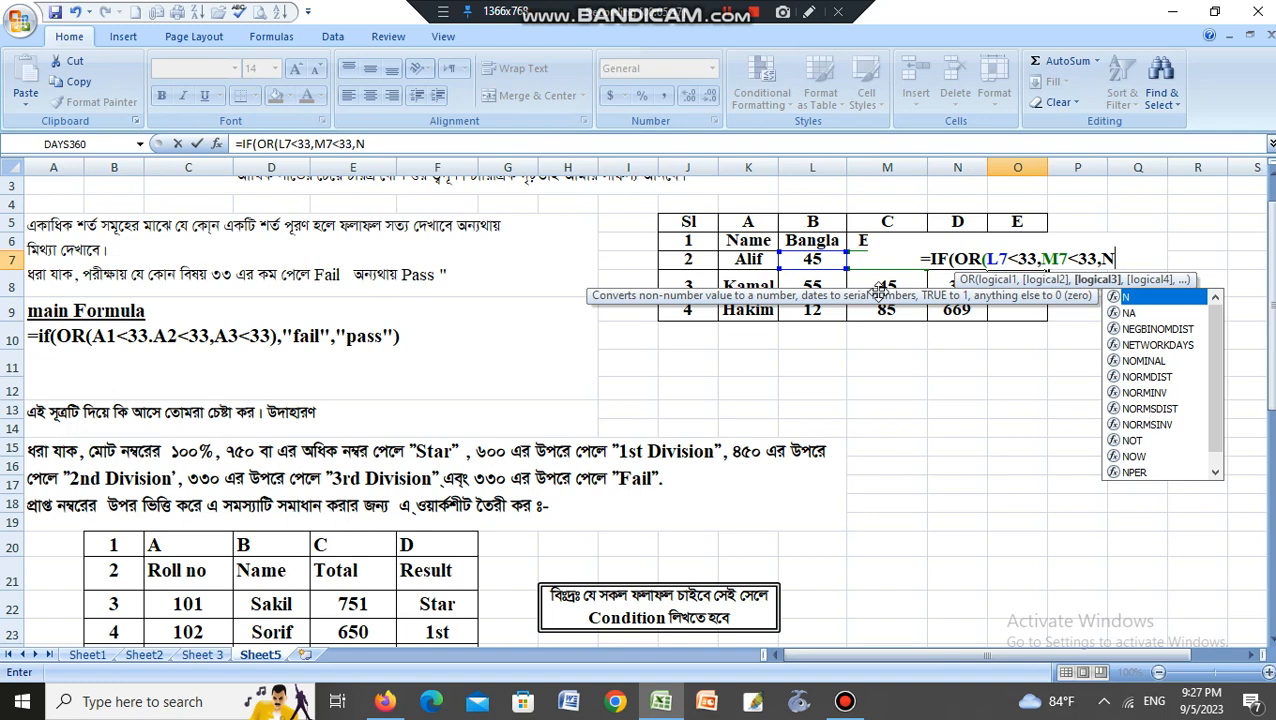
type("7")
type("<")
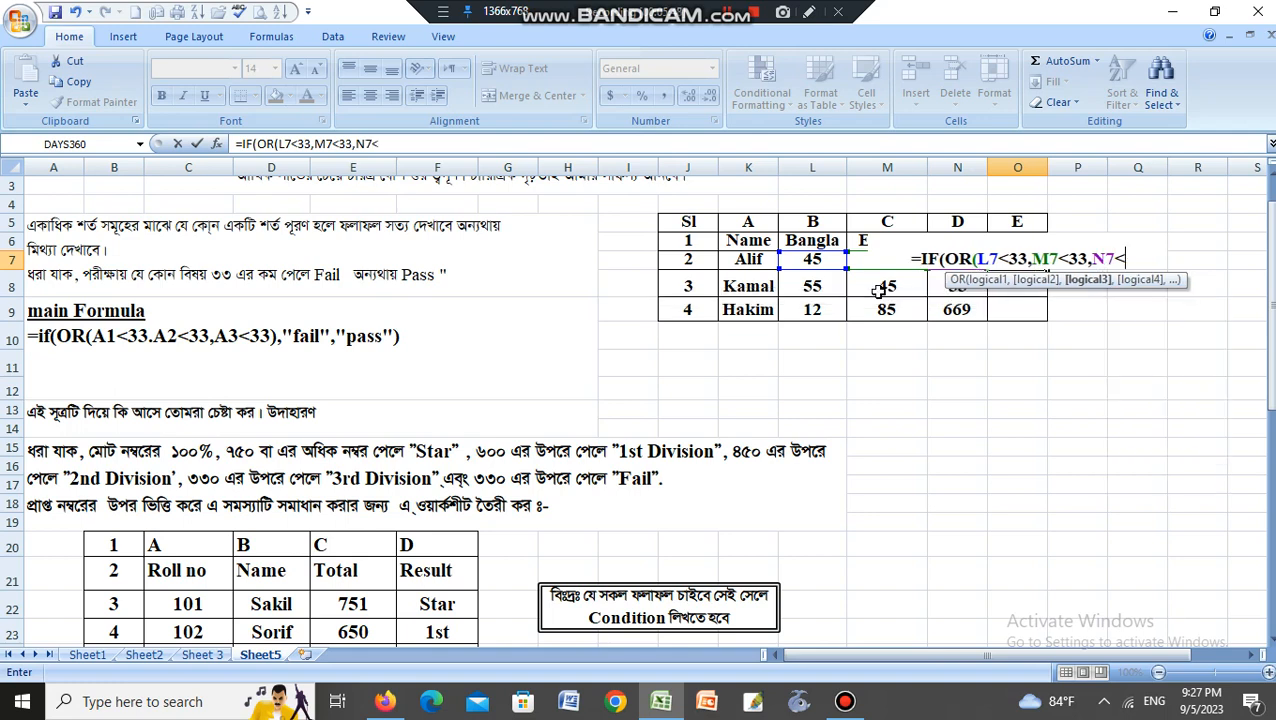
type("33),\"FAIL")
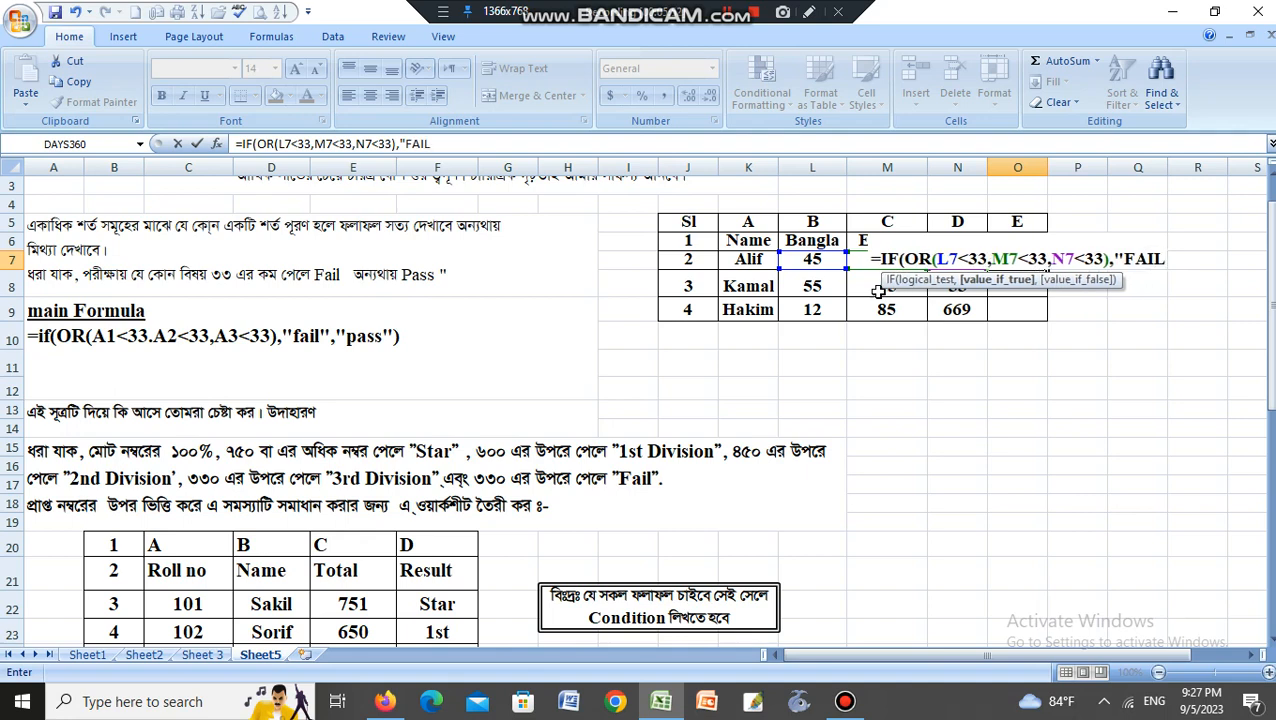
Step: Add PASS as the final text of the O7 formula, enter it and accept the proposed correction
type("<'")
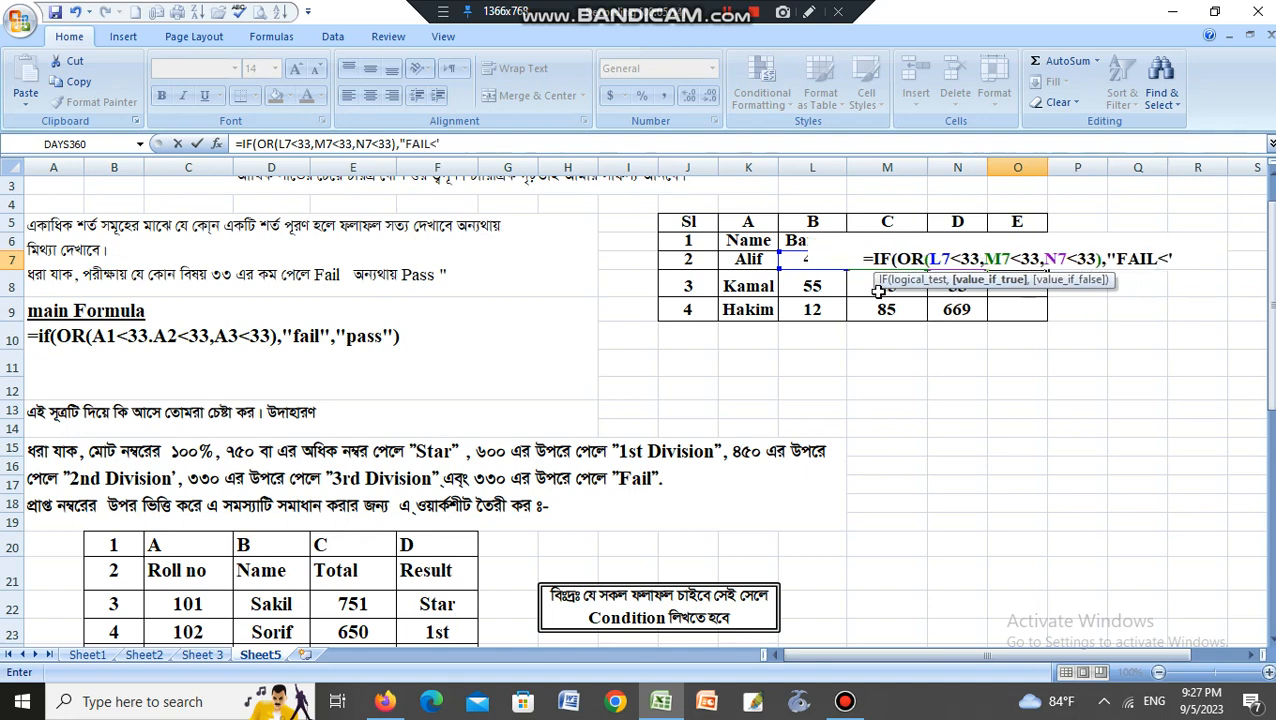
key("BackSpace")
key("BackSpace")
type(",\"PASS")
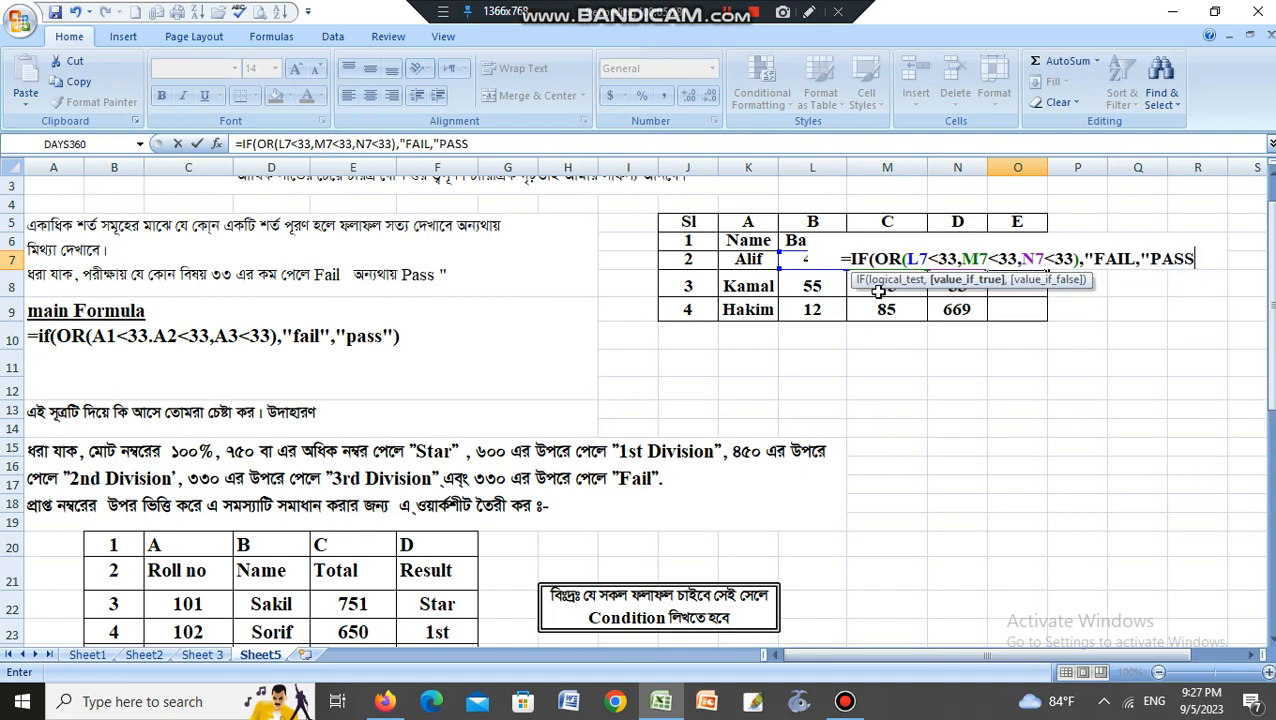
type("\"")
key("Return")
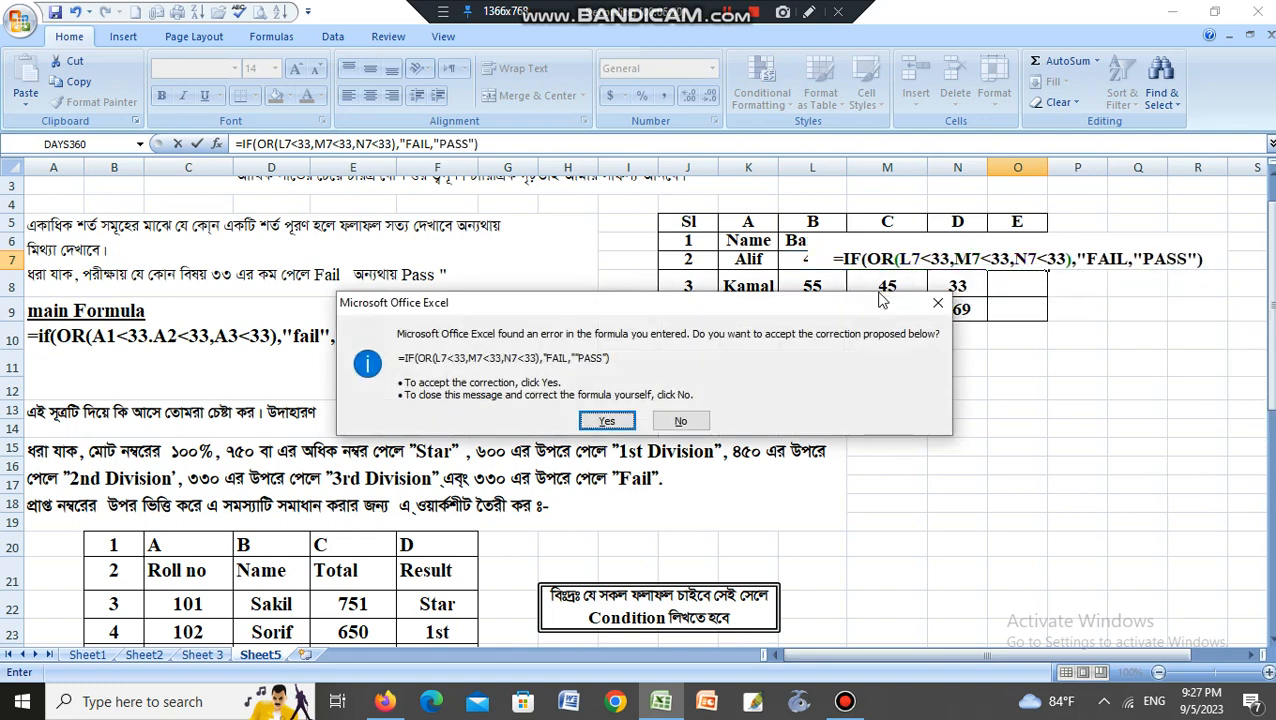
key("Return")
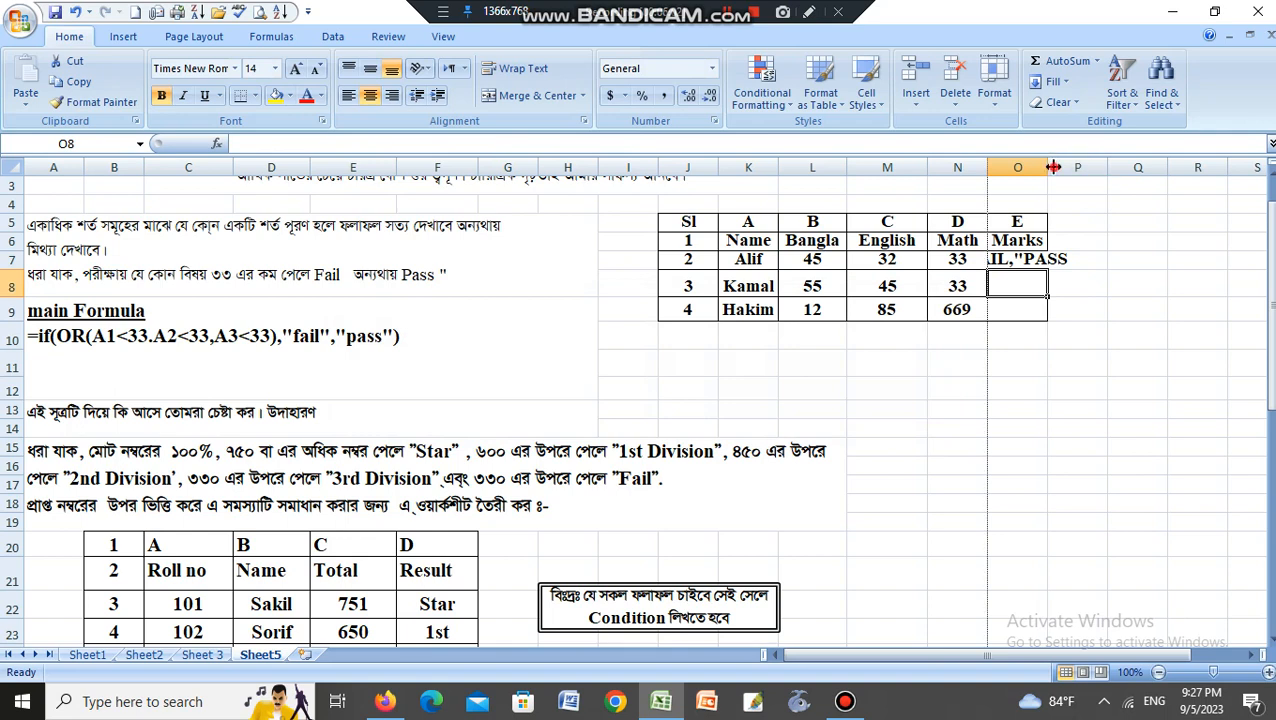
Step: Widen column O and correct the O7 formula to =IF(OR(L7<33,M7<33,N7<33),"FAIL","PASS")
left_click_drag(1047, 167, 1176, 167)
left_click(1112, 386)
left_click(1102, 260)
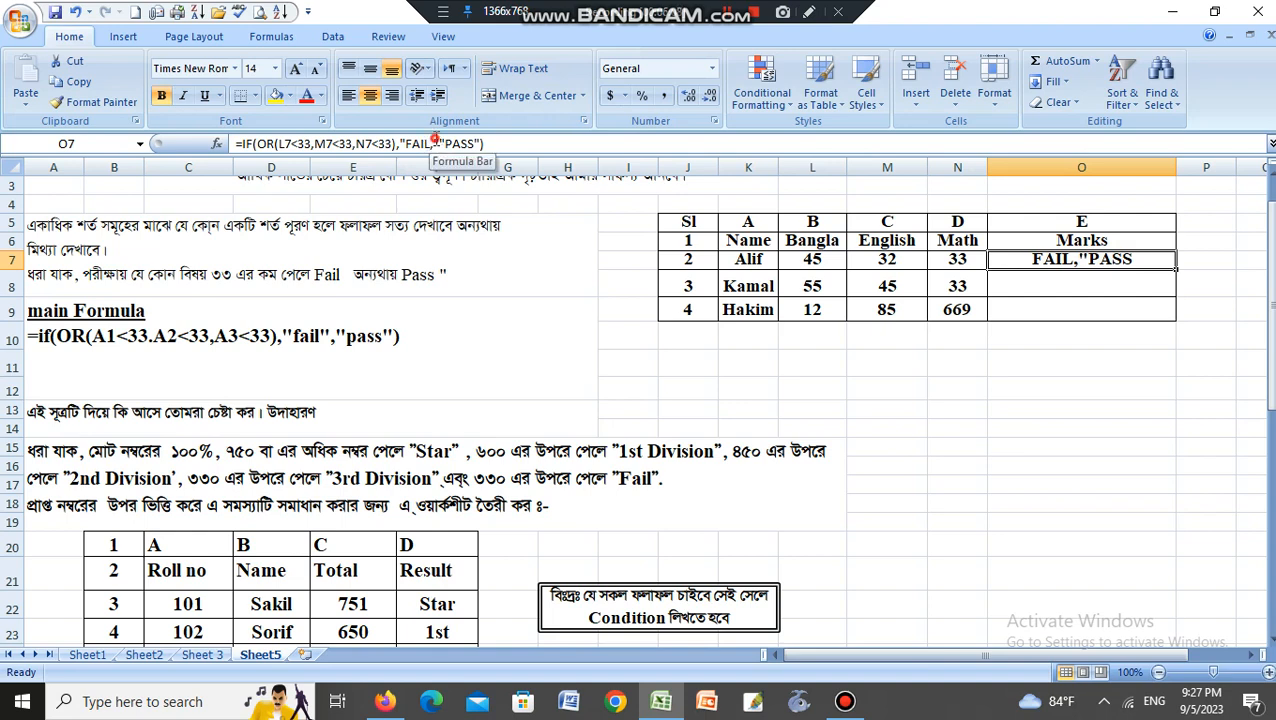
left_click(430, 145)
key("BackSpace")
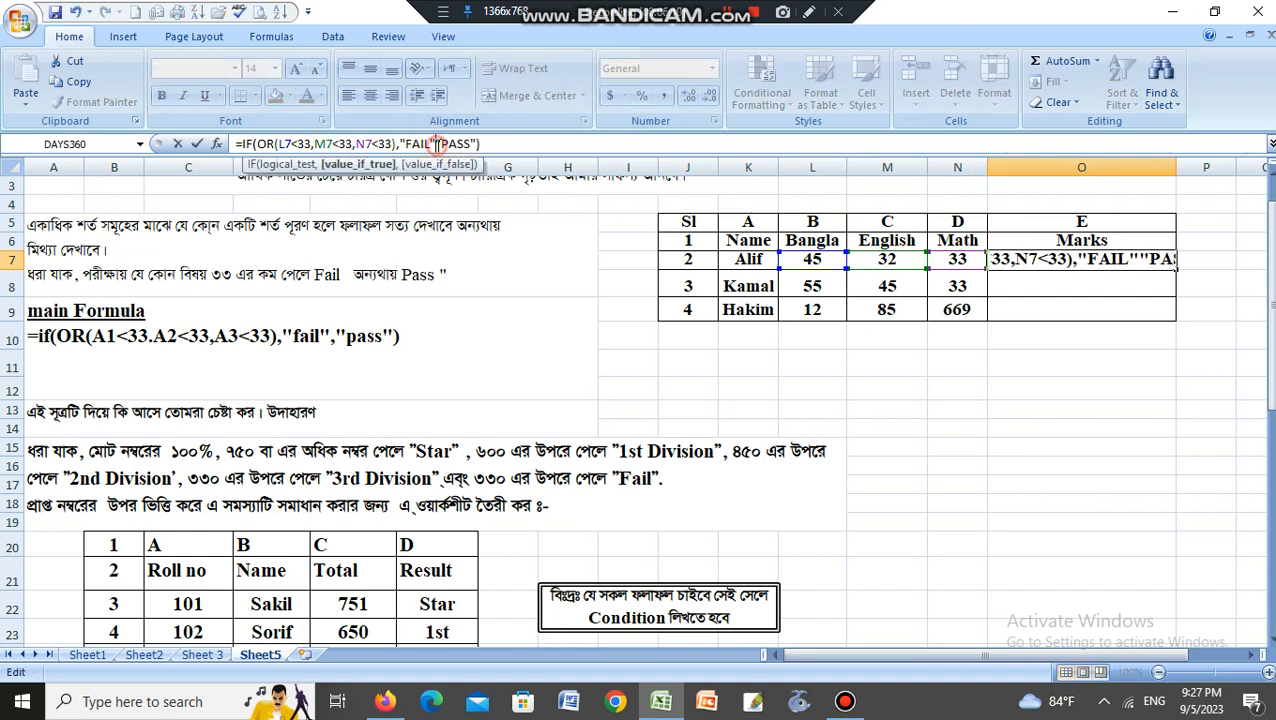
type("\",")
key("Return")
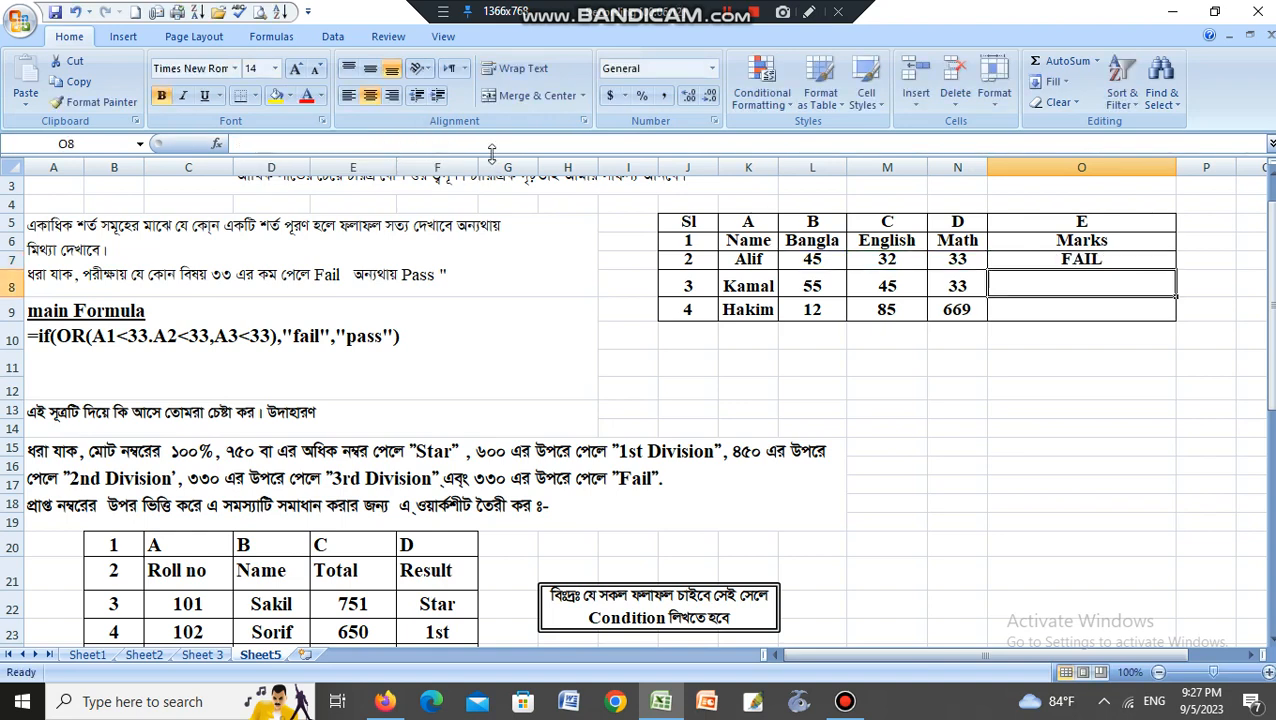
Step: Fill the O7 formula down to O10, and clear the contents of the filled range
left_click(1062, 262)
left_click_drag(1174, 268, 1099, 353)
key("Delete")
left_click(1085, 428)
Step: Begin the O7 formula again as an IF with an OR test, using L7<33 as the first condition
left_click(1081, 263)
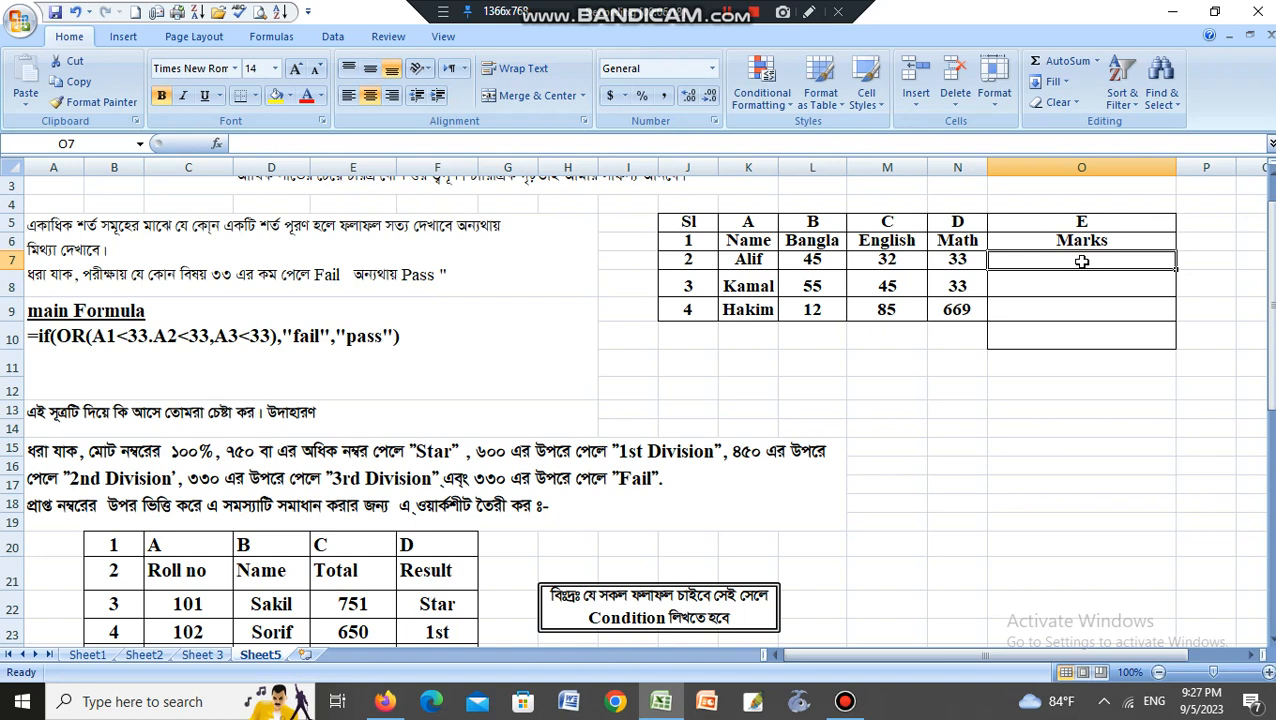
type("=")
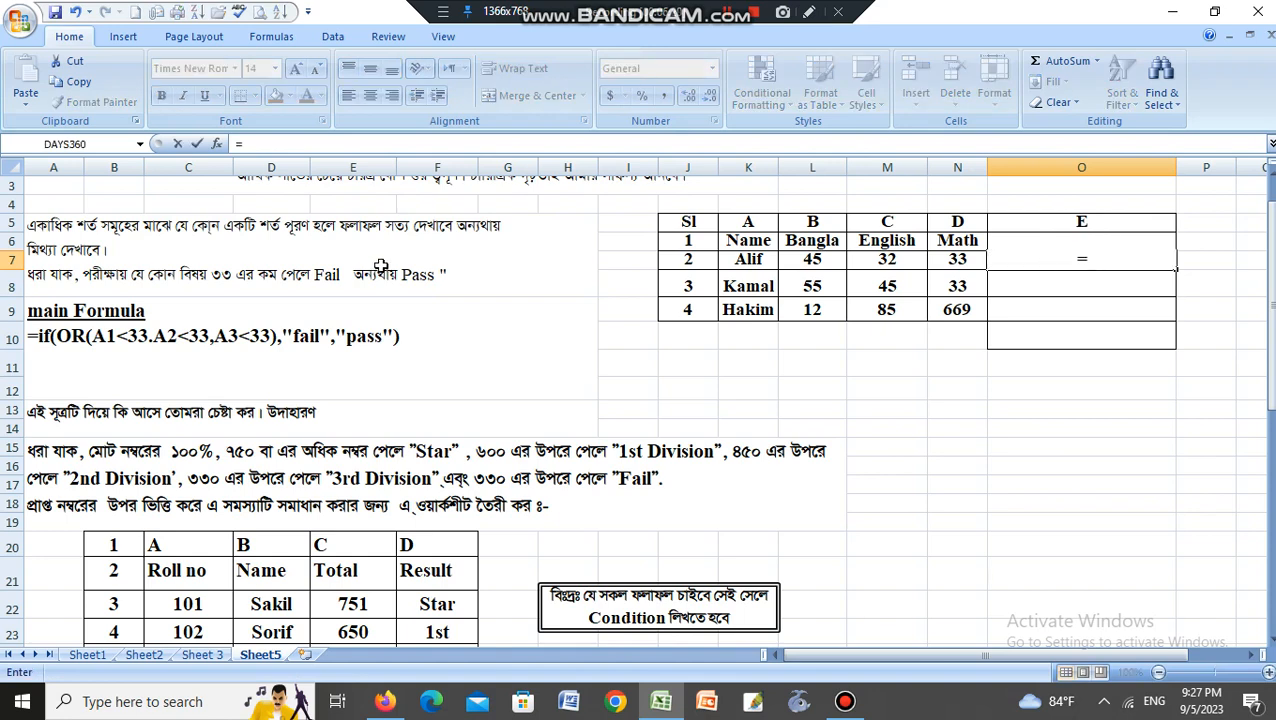
left_click(282, 144)
type("IF(OR(")
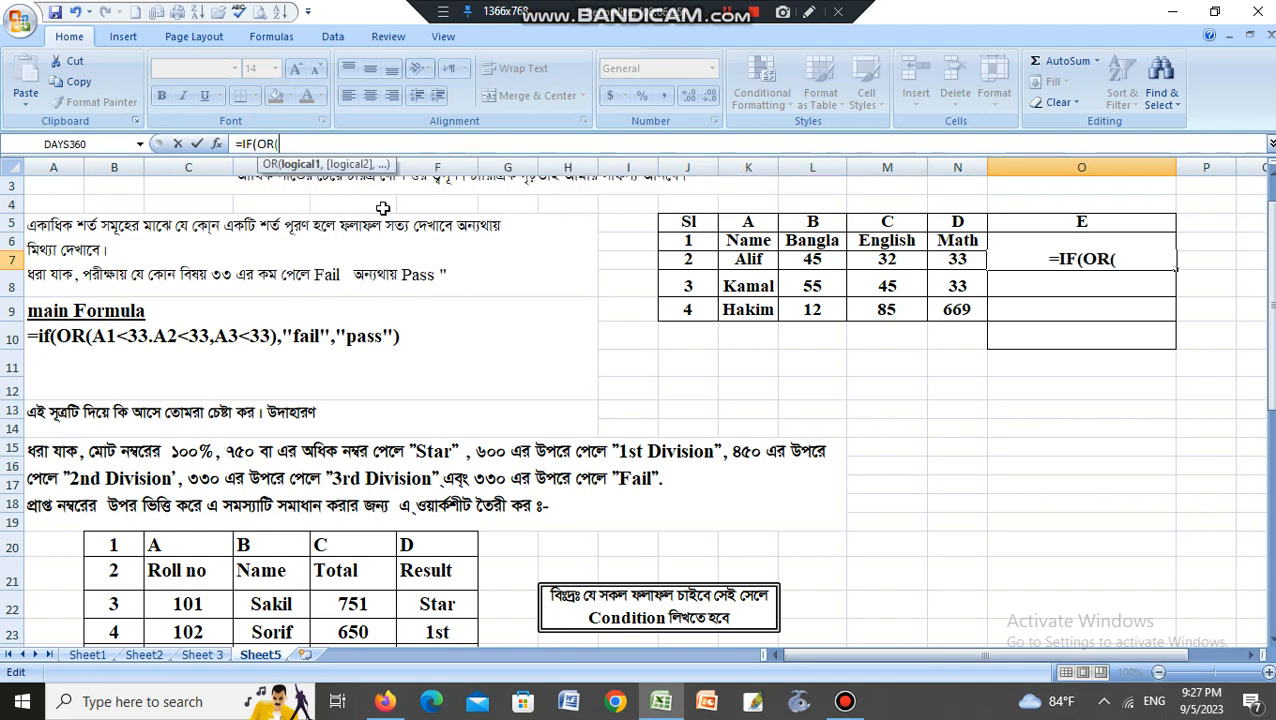
left_click(818, 246)
left_click(818, 260)
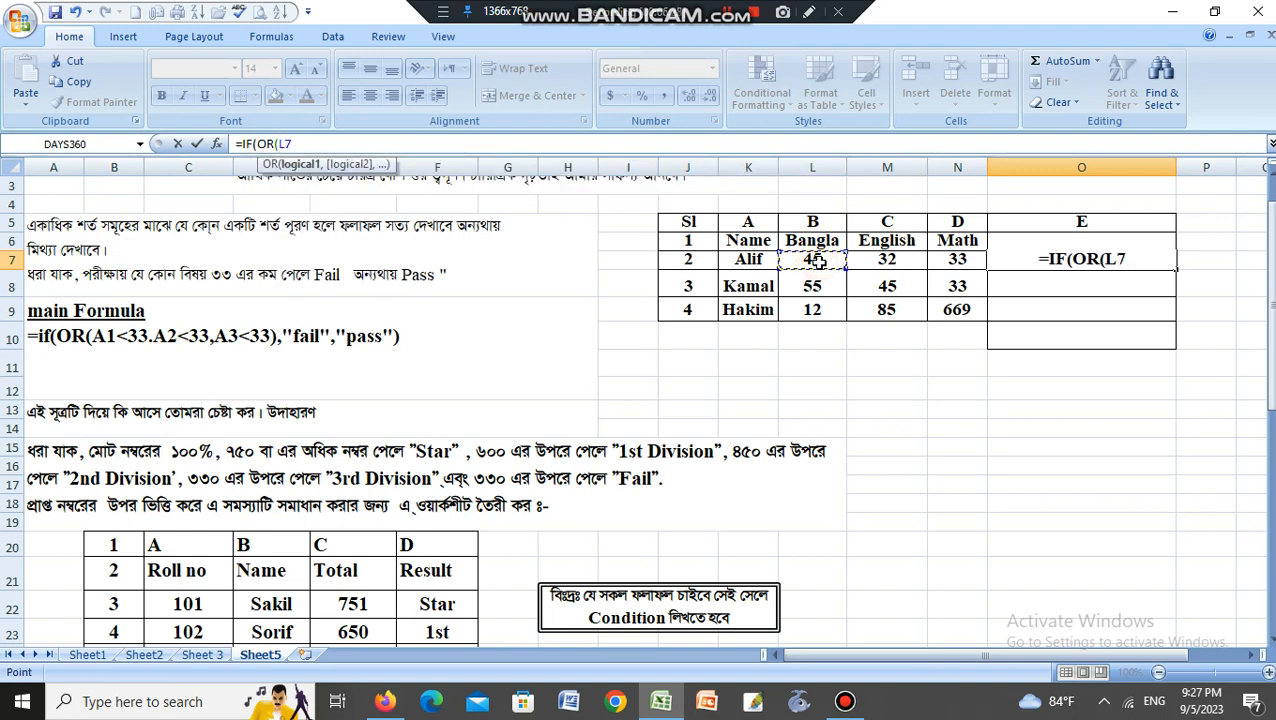
type("<33")
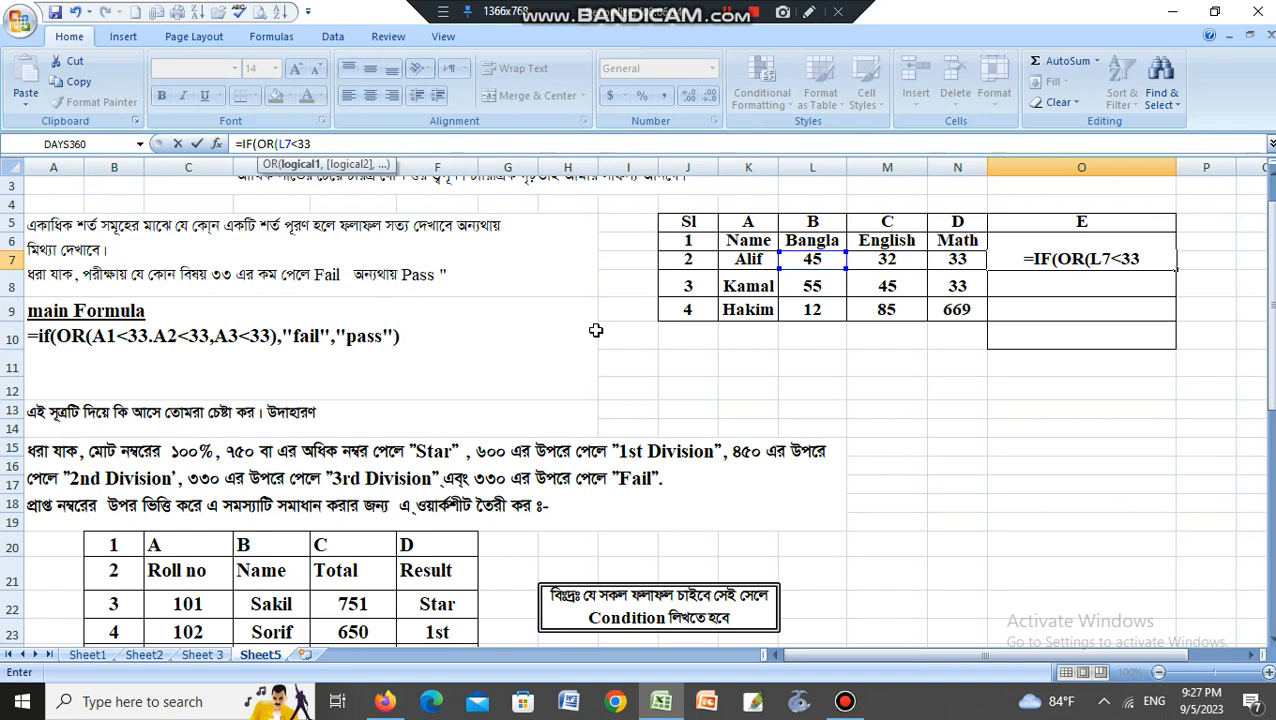
Step: Add M7<33 and N7<33 as the second and third OR conditions in the O7 formula and close the OR test
type(",")
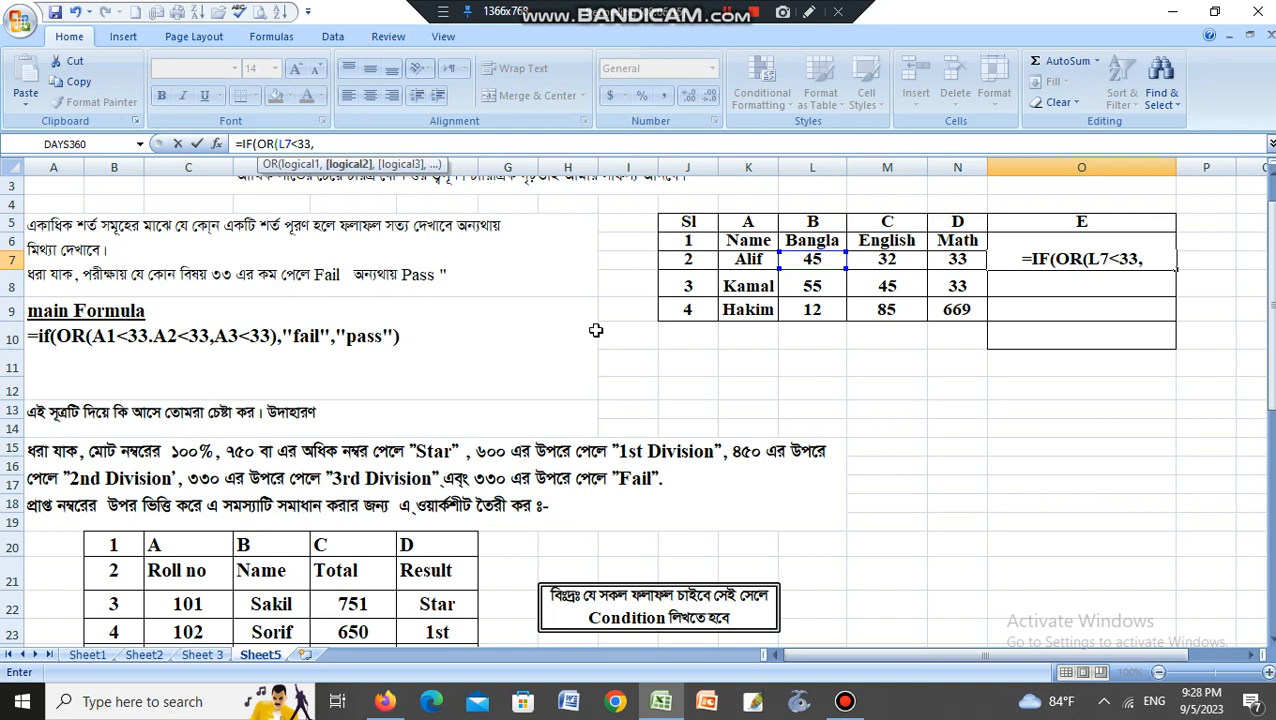
type("m")
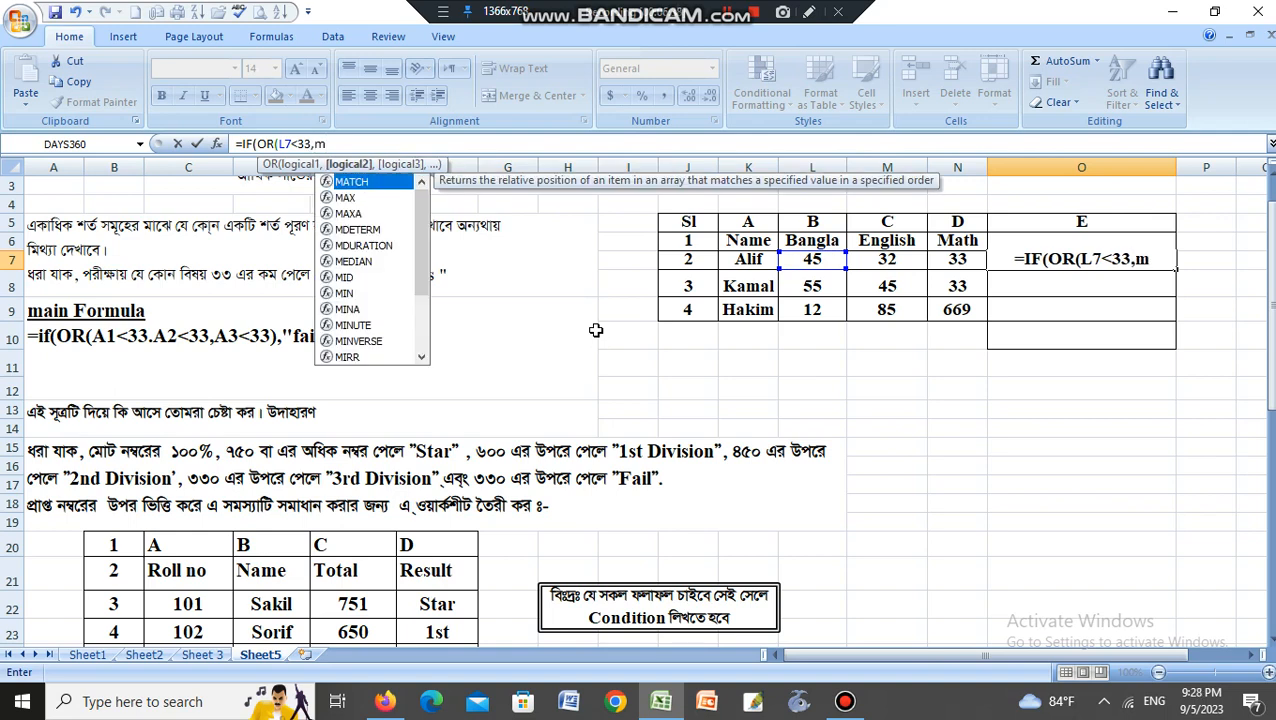
key("BackSpace")
type("M7")
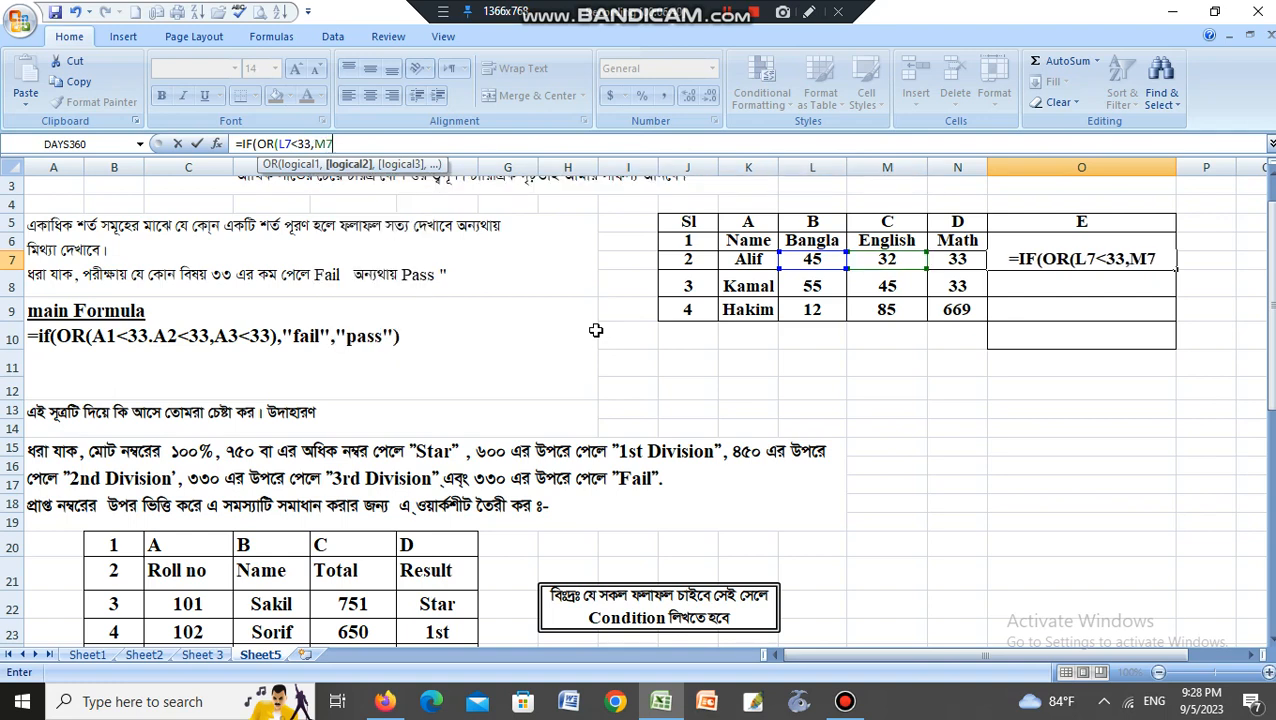
type("<33")
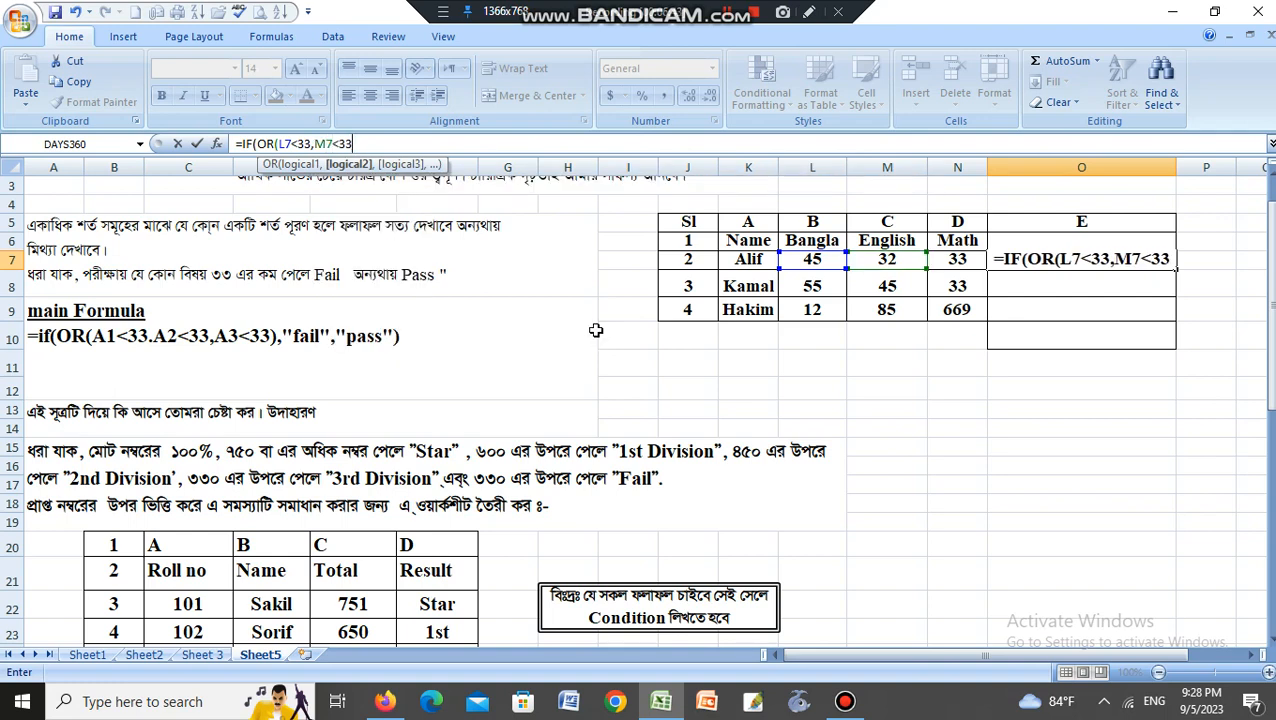
type(",")
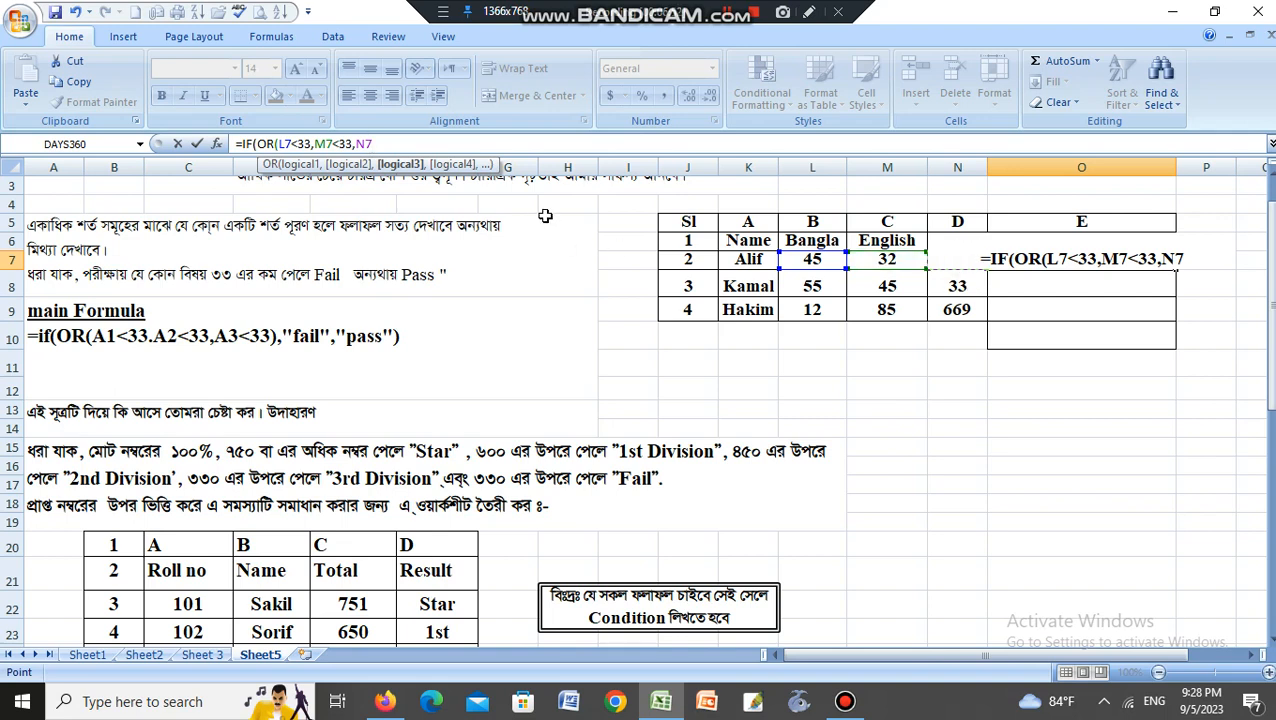
type("<33")
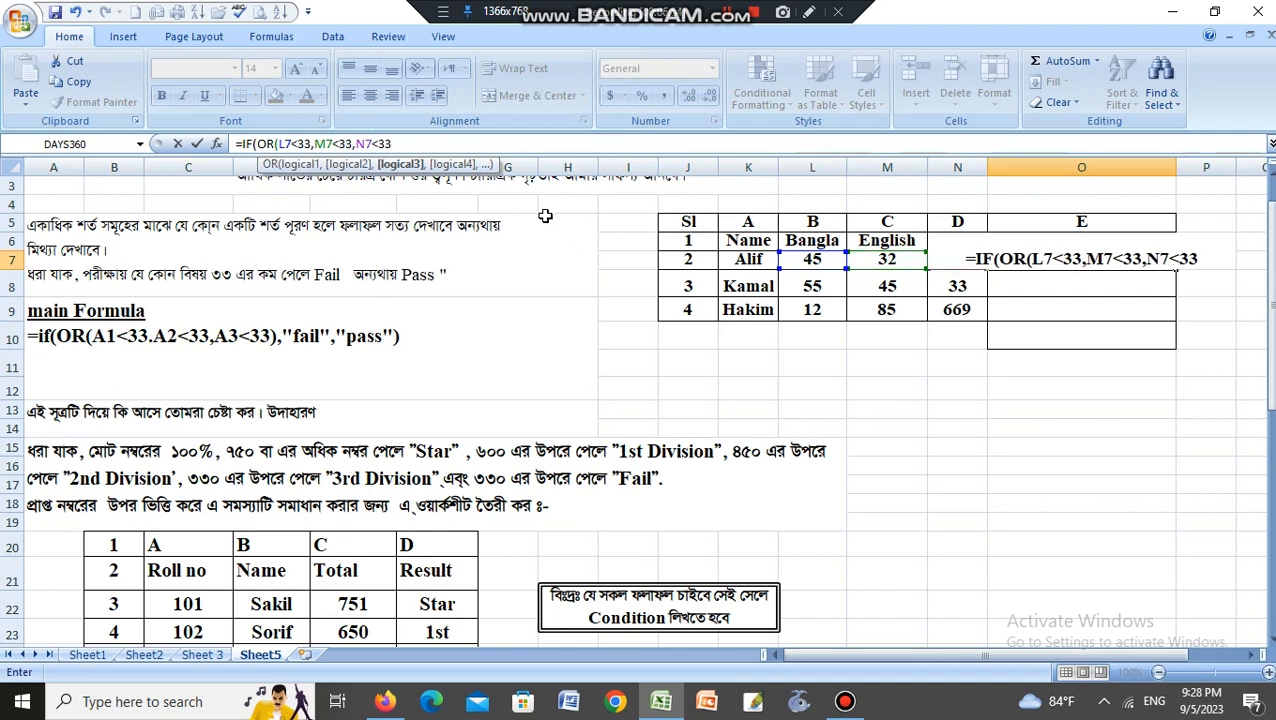
type(")")
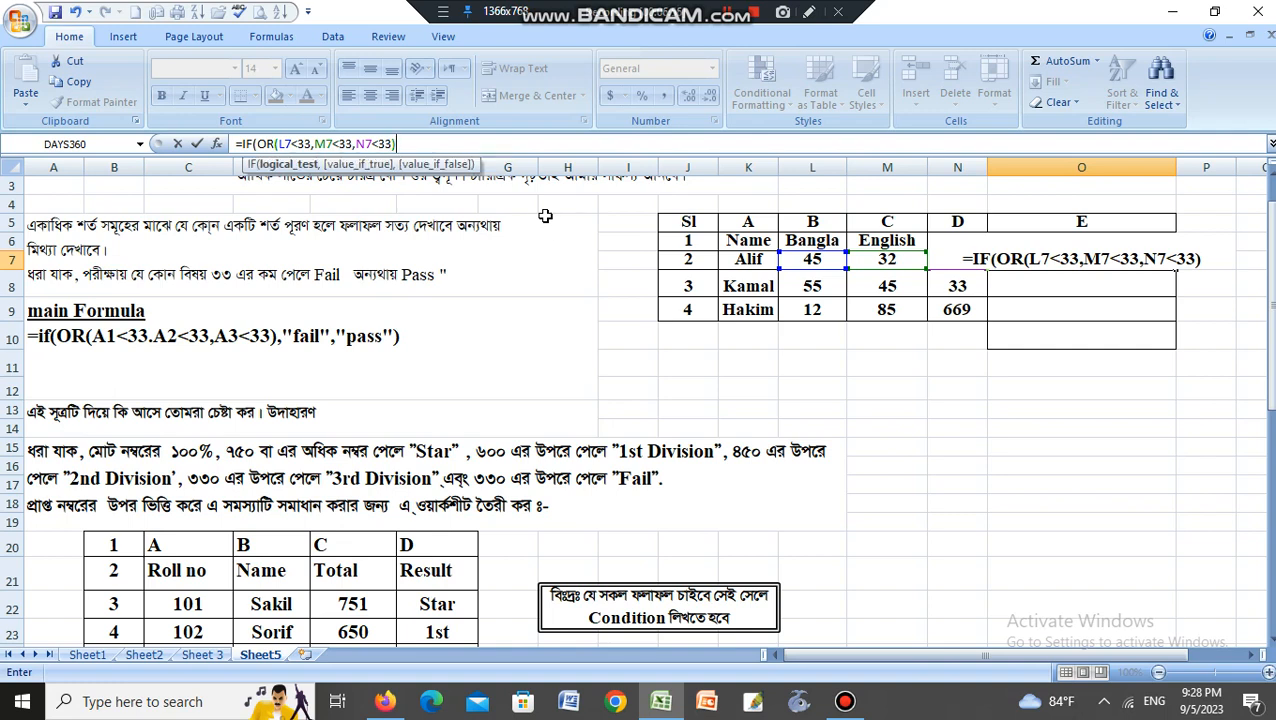
Step: Complete the O7 formula with "FAIL" as the true result and "PASS" as the false result, and enter it
type(",\"")
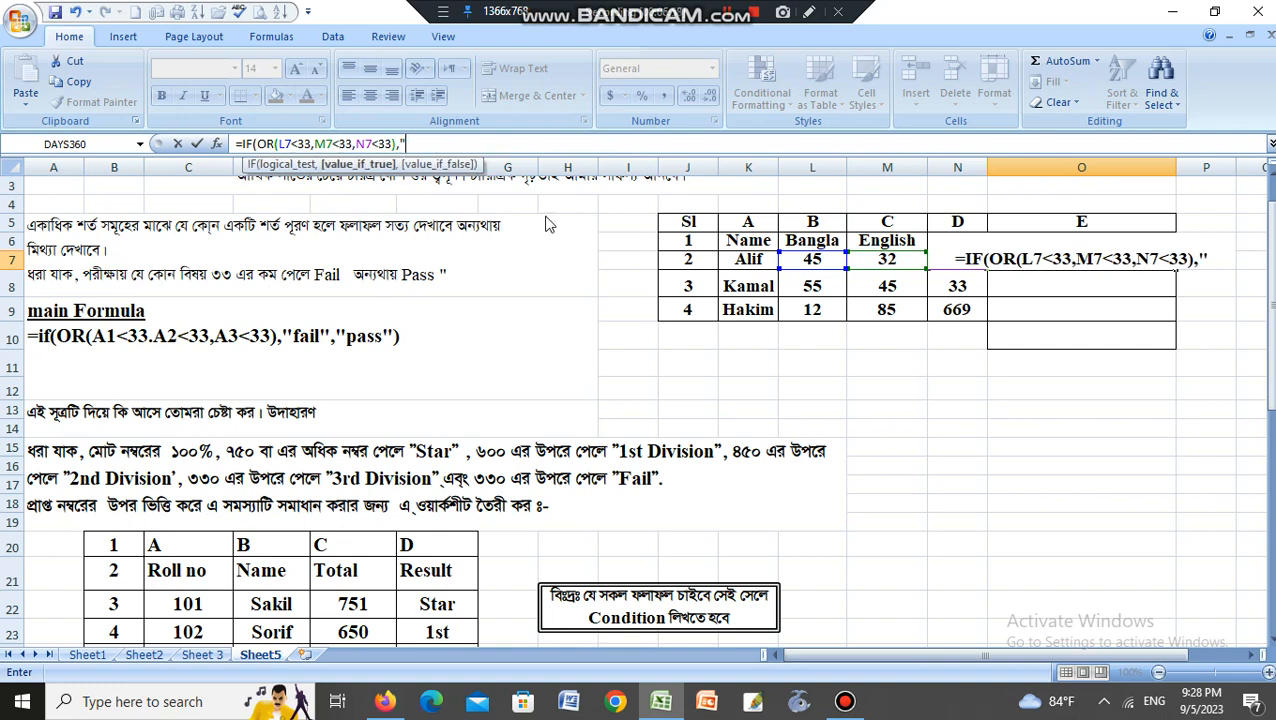
type("FAIL\"")
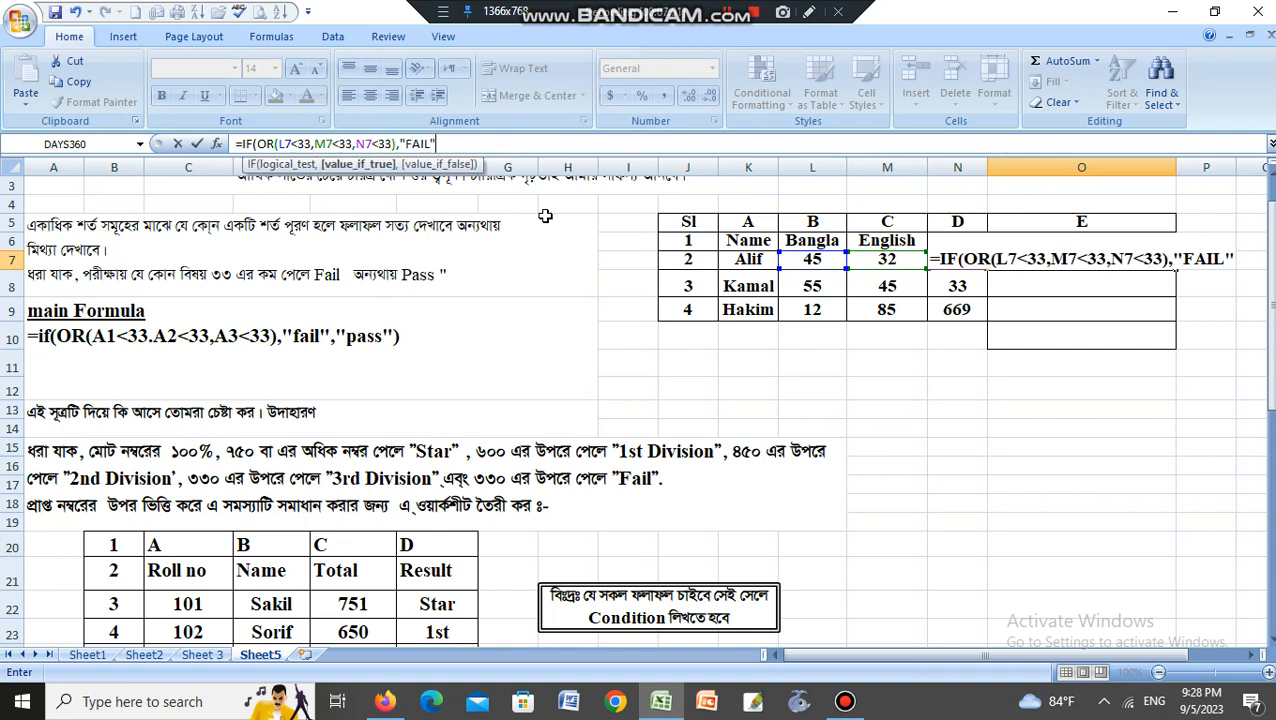
type(",\"")
type("PASS")
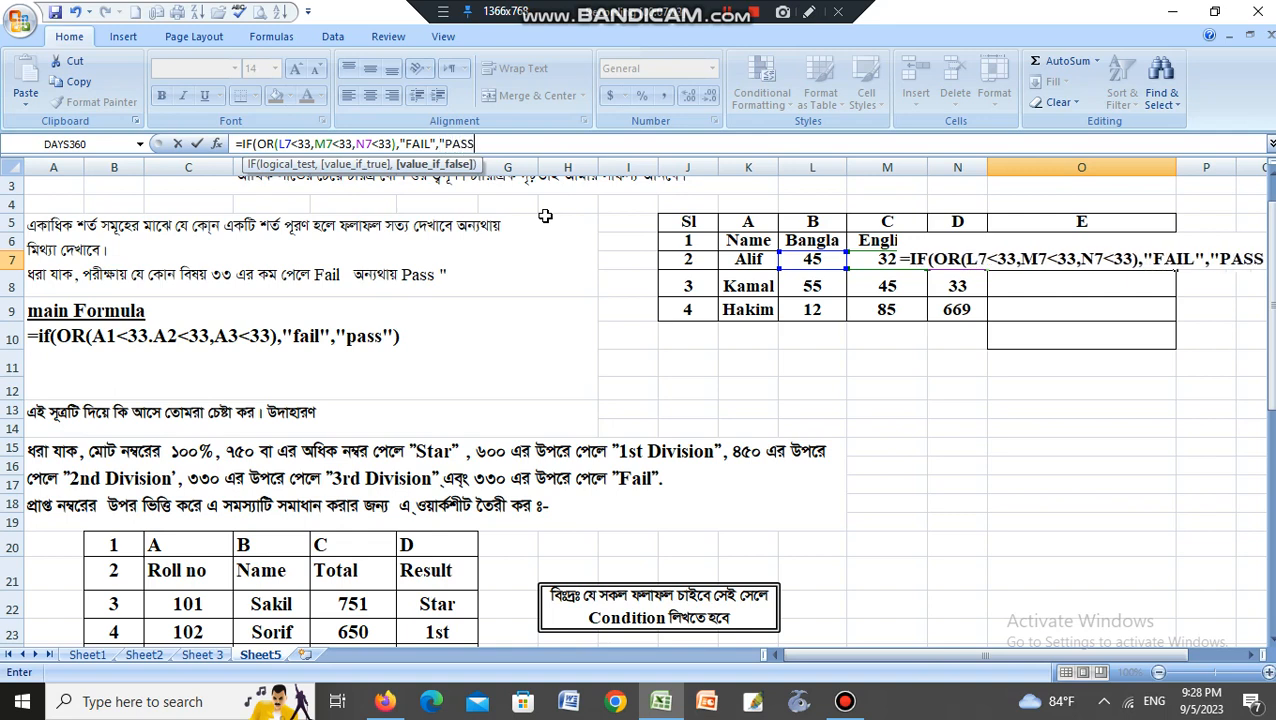
type("\")")
key("Return")
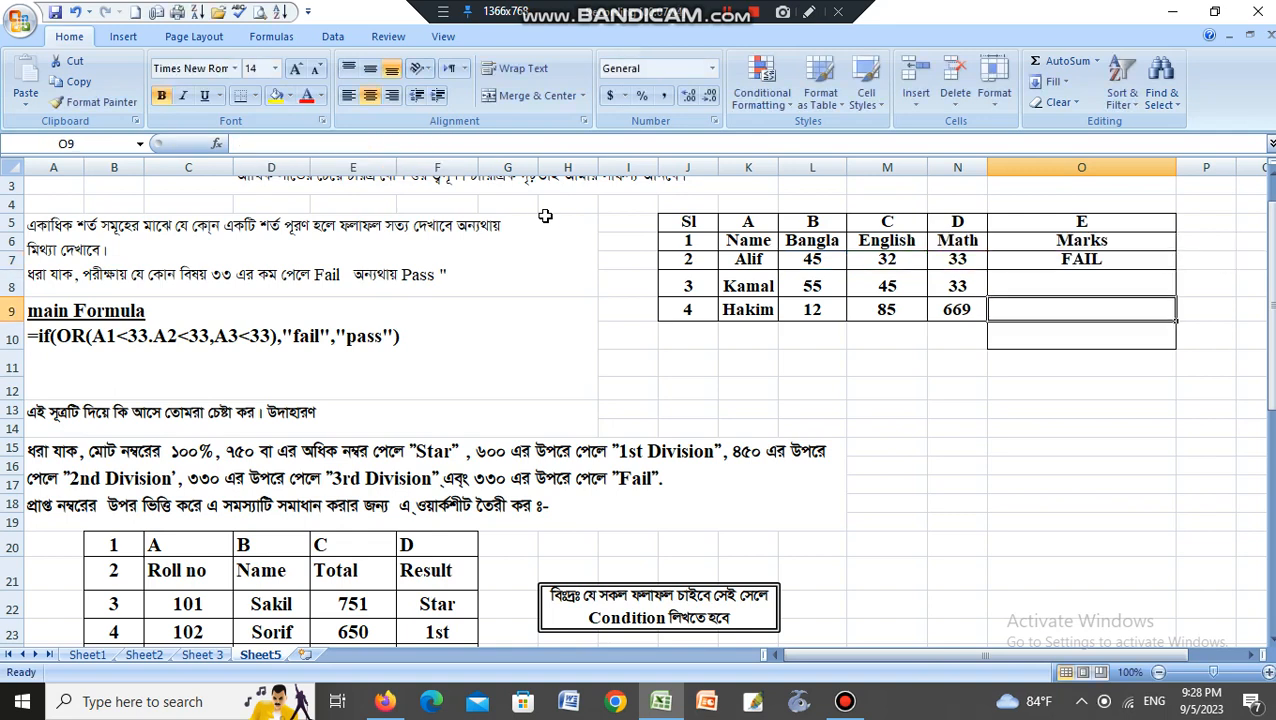
Step: Fill the O7 formula down to O10 and set the Math mark in N9 to 45
left_click(1009, 256)
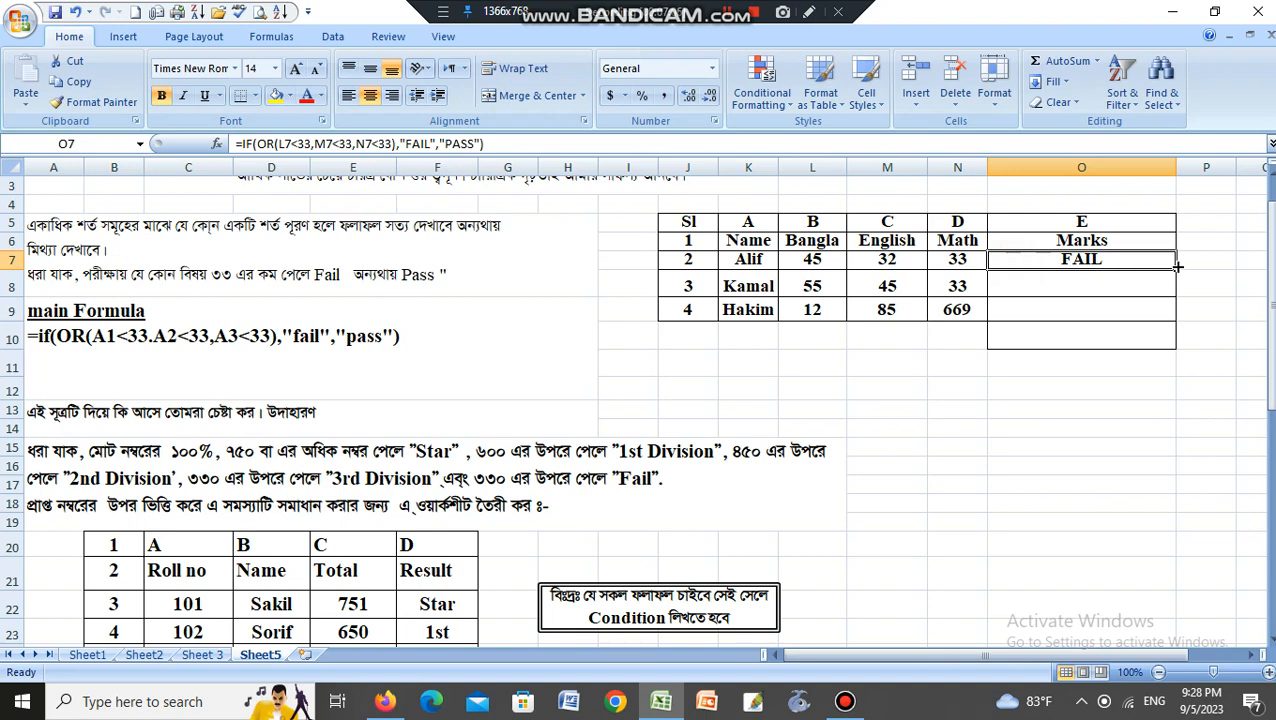
left_click_drag(1178, 266, 1180, 342)
left_click(960, 312)
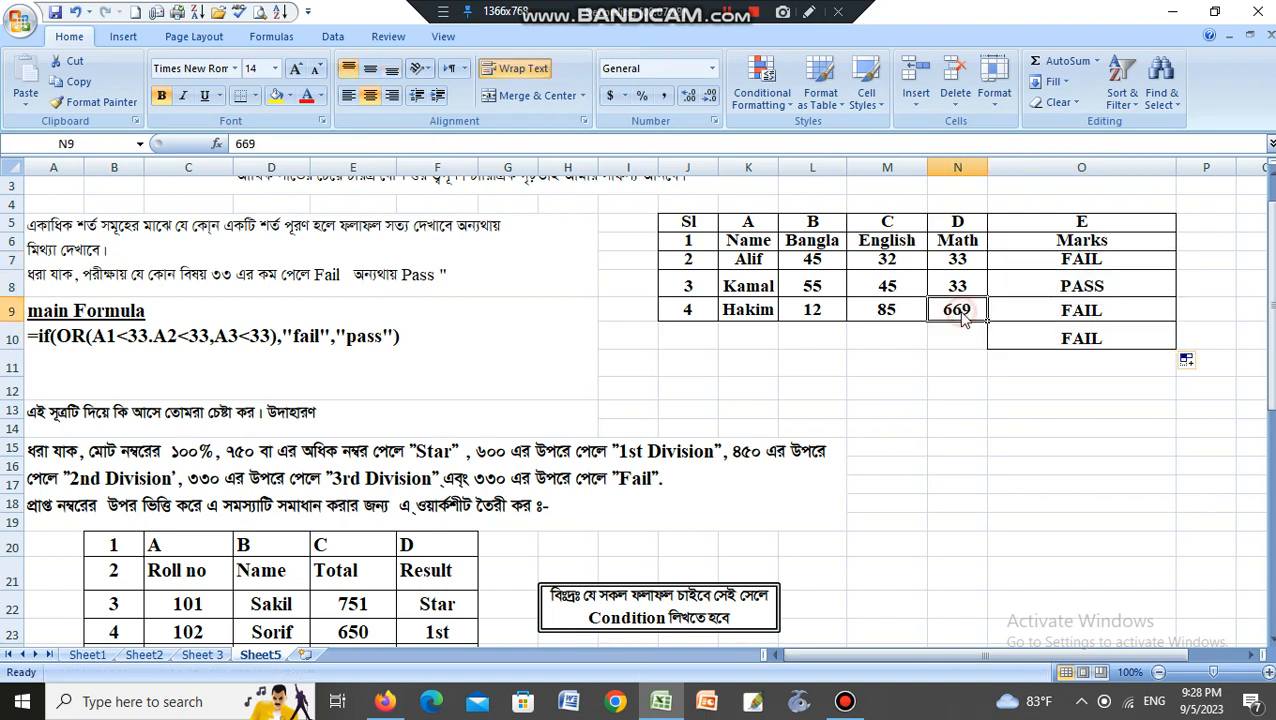
type("45")
key("Return")
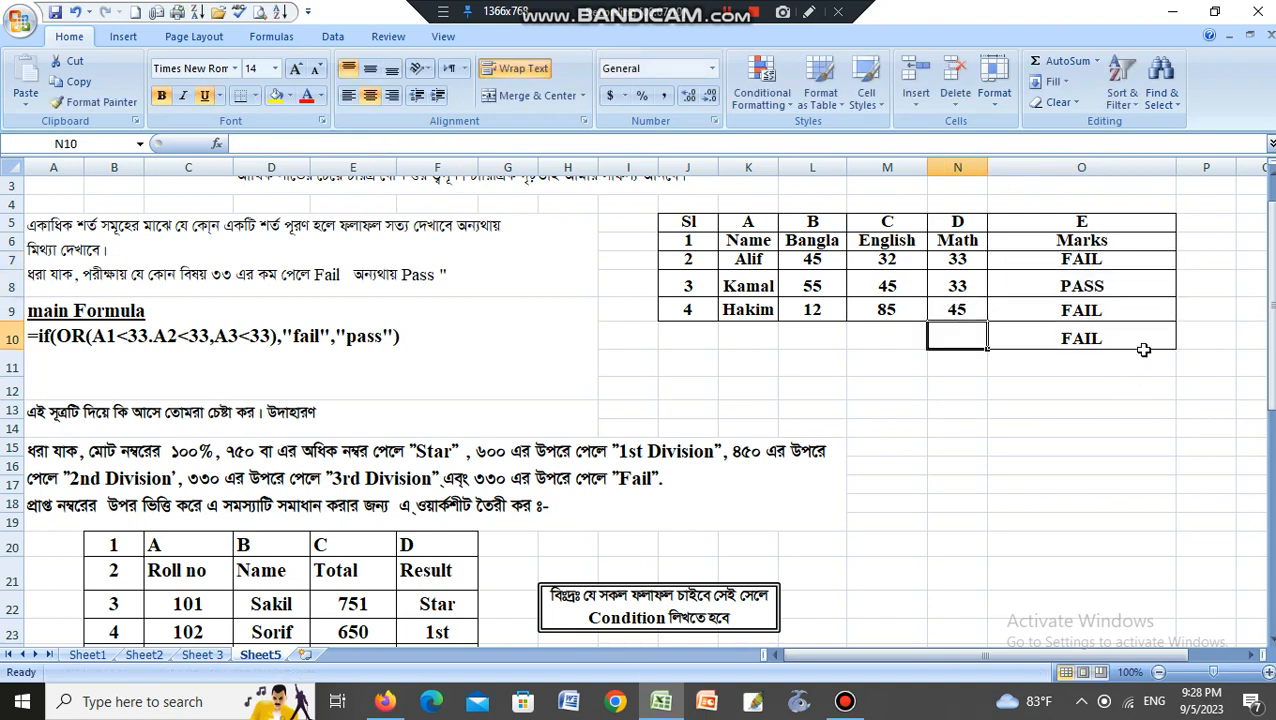
Step: Review the O7 formula against the main formula note in A9 and the marks table
left_click(1096, 260)
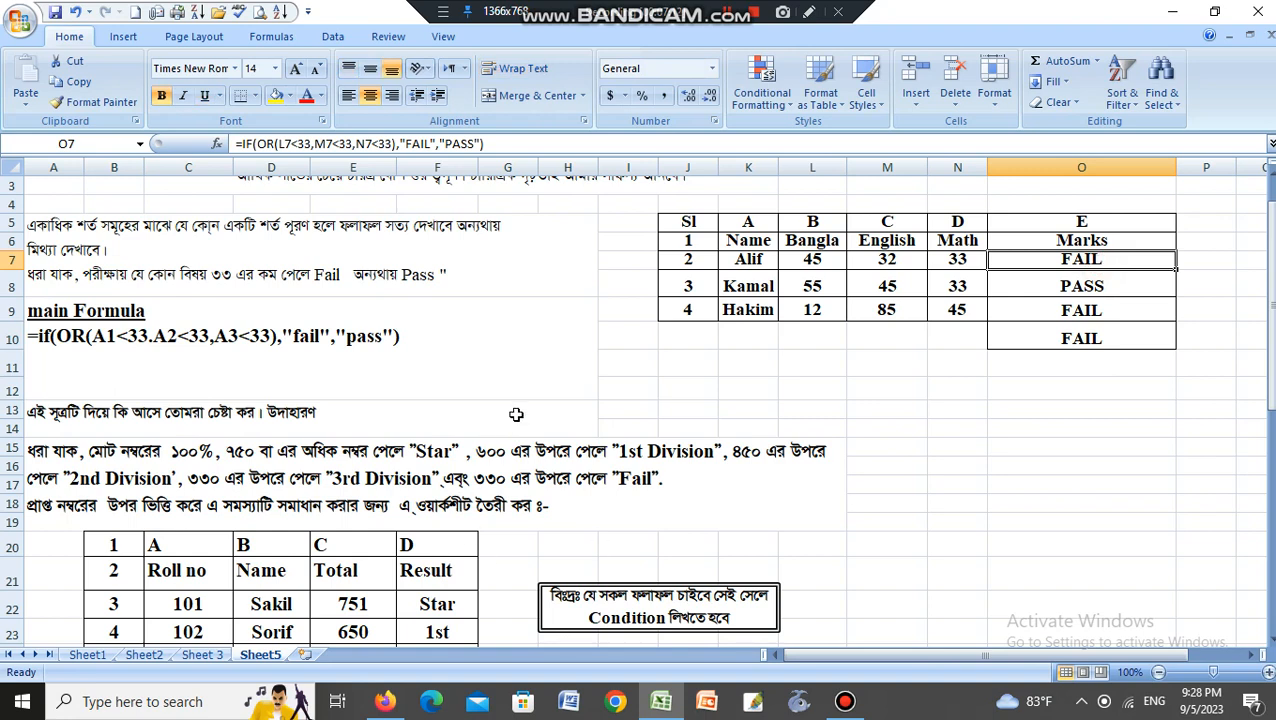
scroll(516, 414, "up", 1)
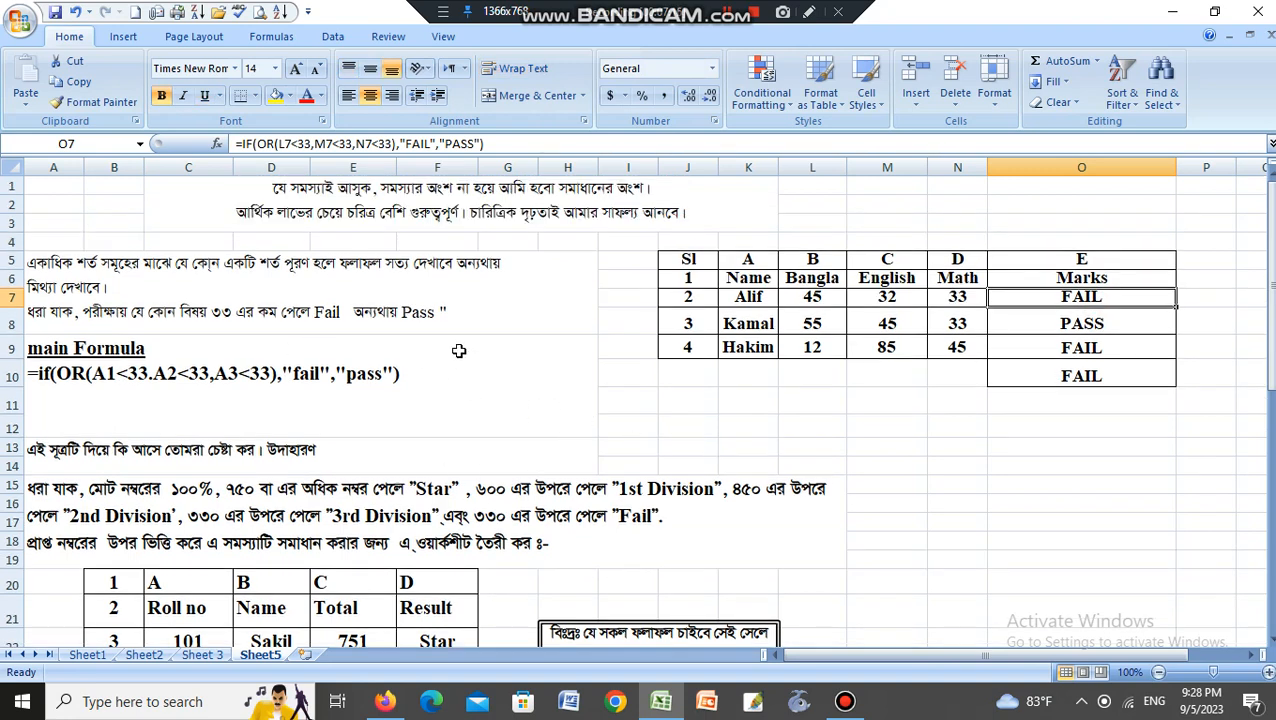
left_click(352, 360)
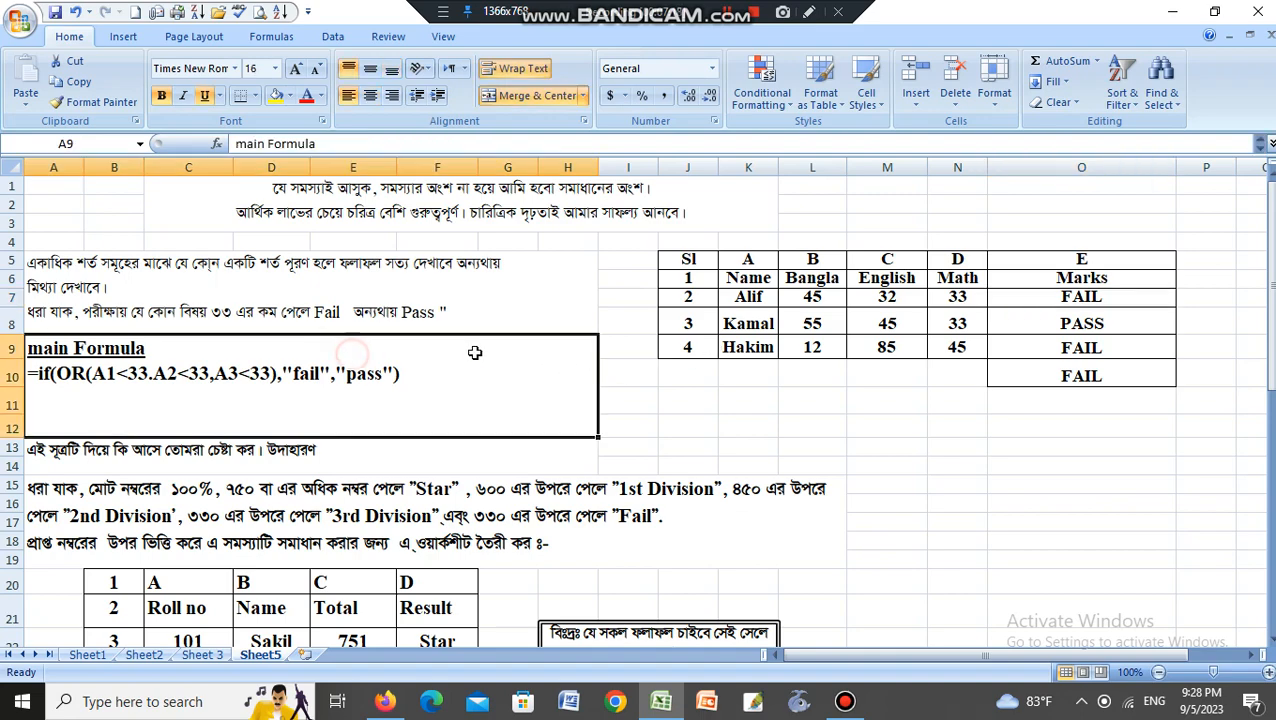
scroll(716, 350, "down", 2)
scroll(722, 351, "up", 2)
left_click(962, 277)
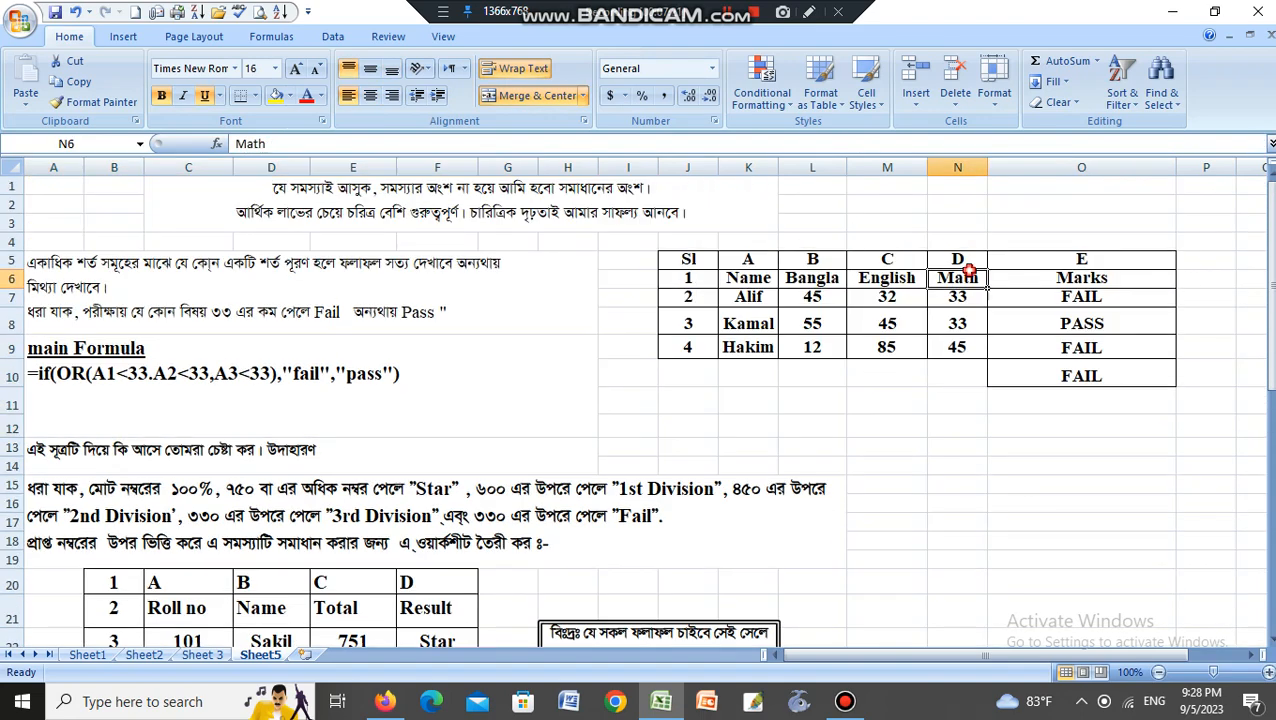
Step: Close Excel and bring up the desktop's context menu
left_click(1257, 12)
right_click(751, 207)
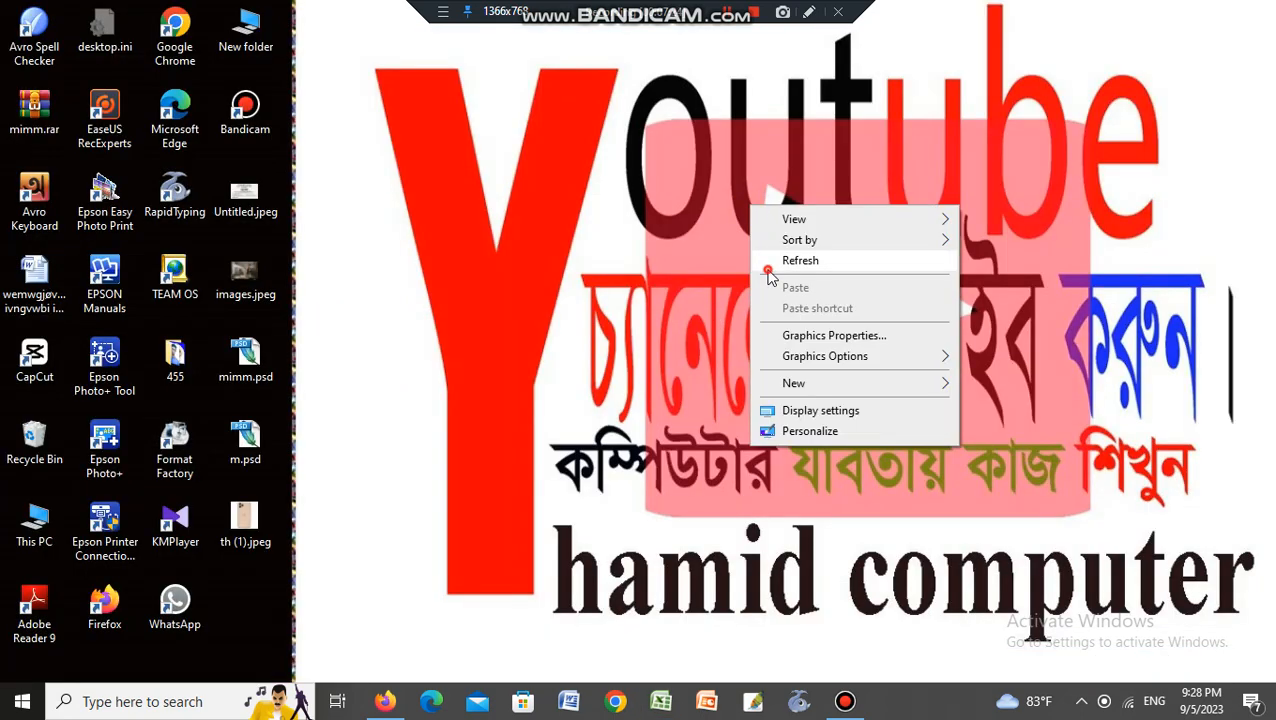